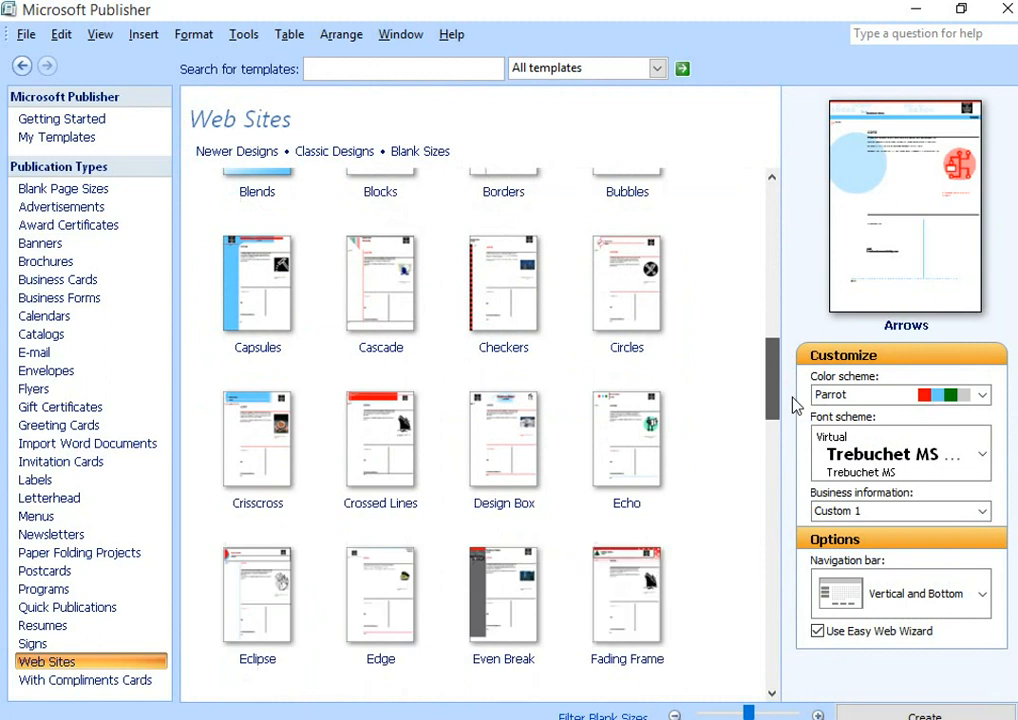
Step: Create a web site from the Even Break template with goals for business, services, calendar, projects, employees and links to other pages
scroll(795, 404, down, 3)
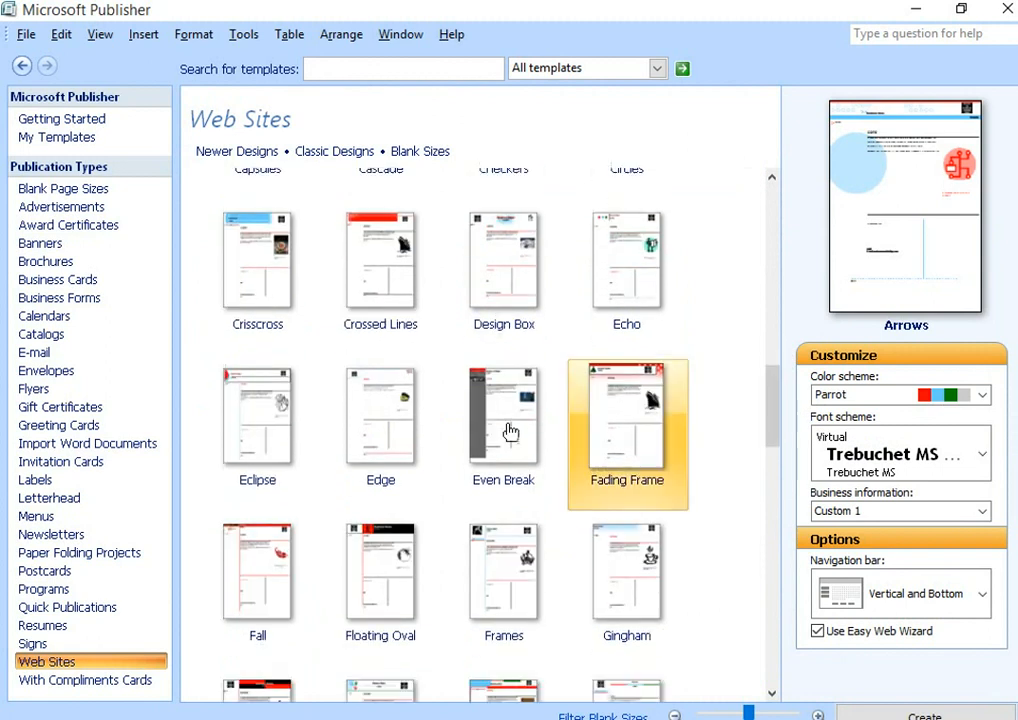
click(499, 431)
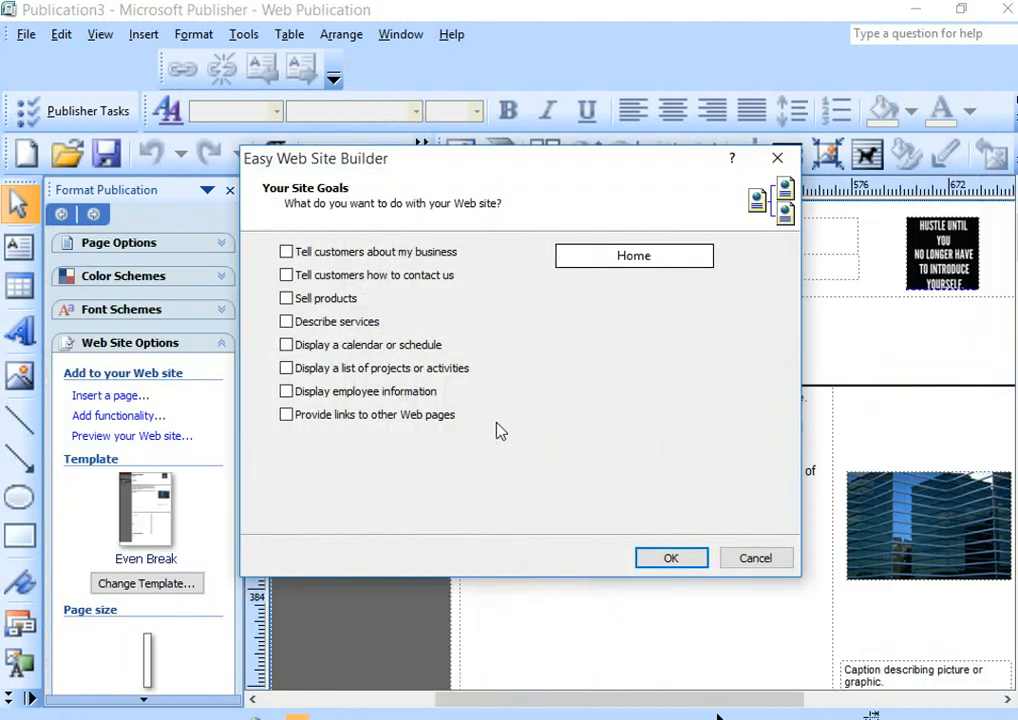
click(335, 253)
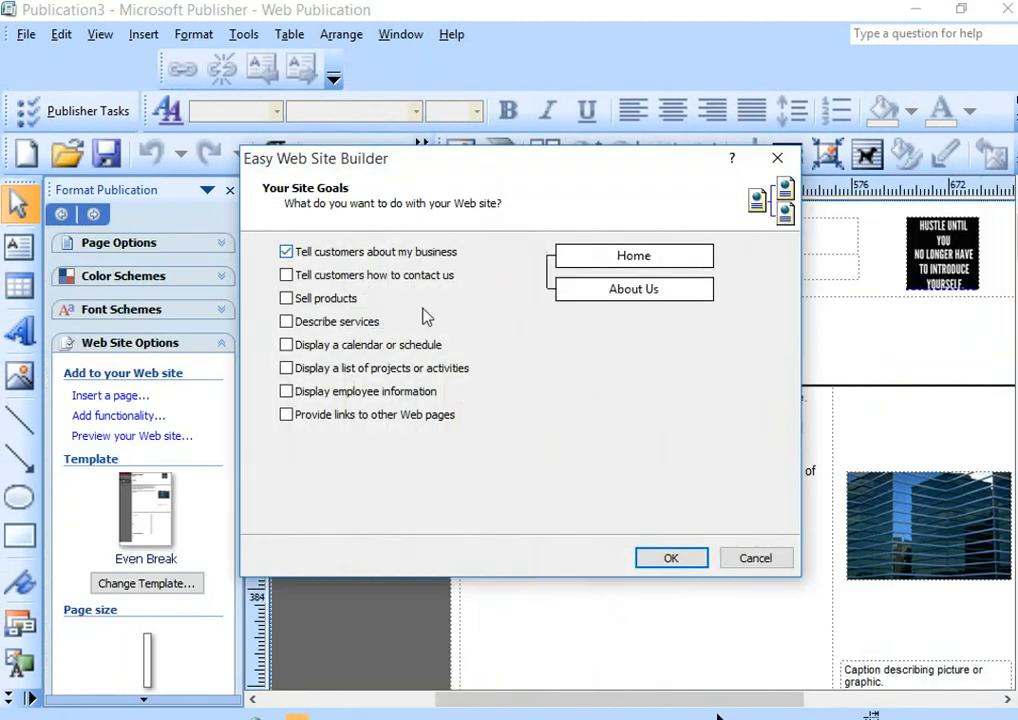
click(335, 345)
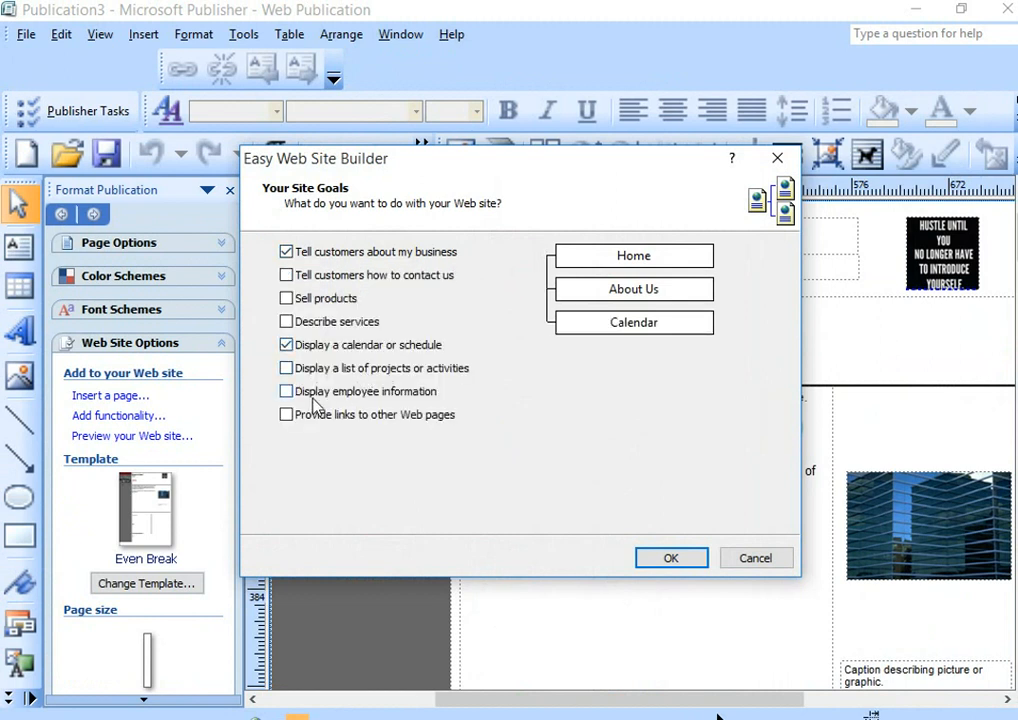
click(366, 391)
click(330, 368)
click(295, 414)
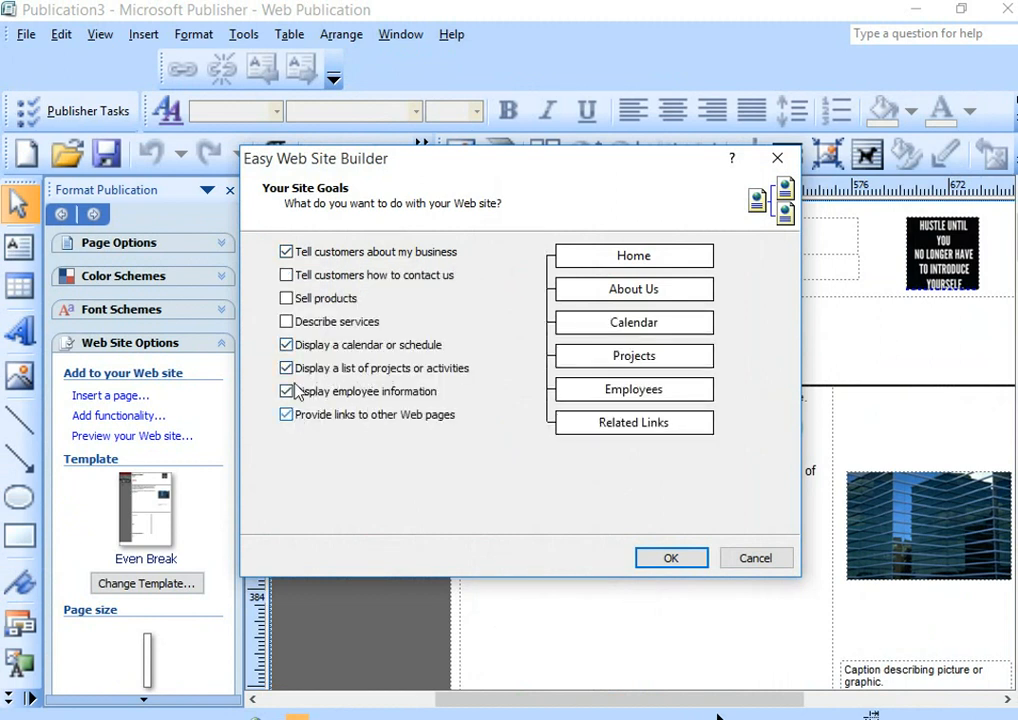
click(300, 321)
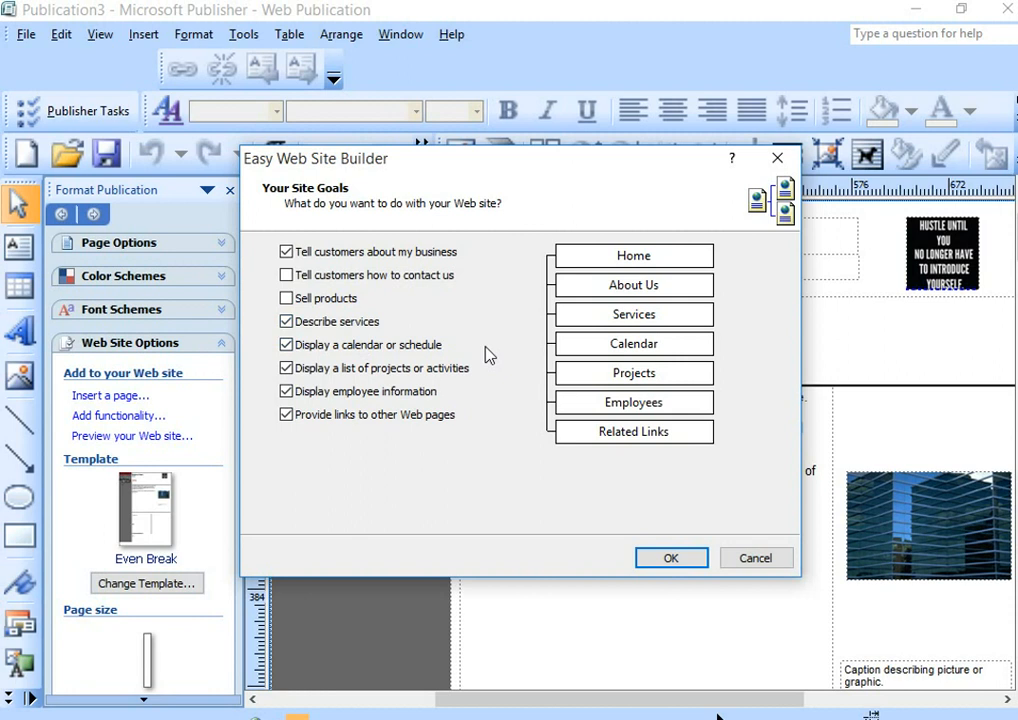
Step: Remove the calendar and projects goals from the site and accept the remaining site goals
click(287, 346)
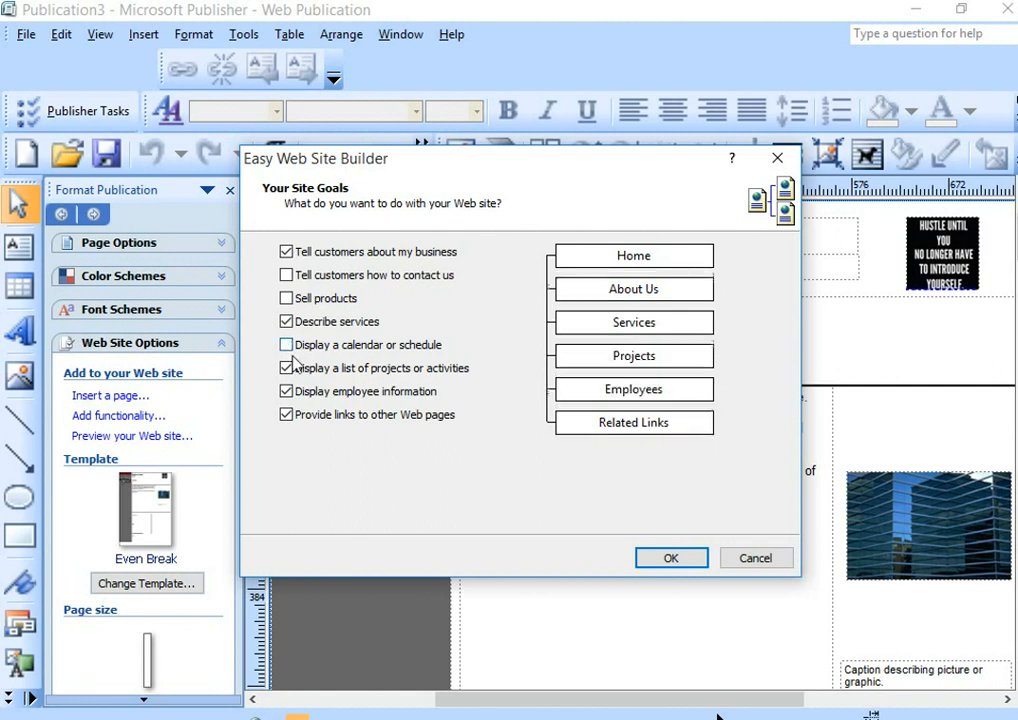
click(287, 369)
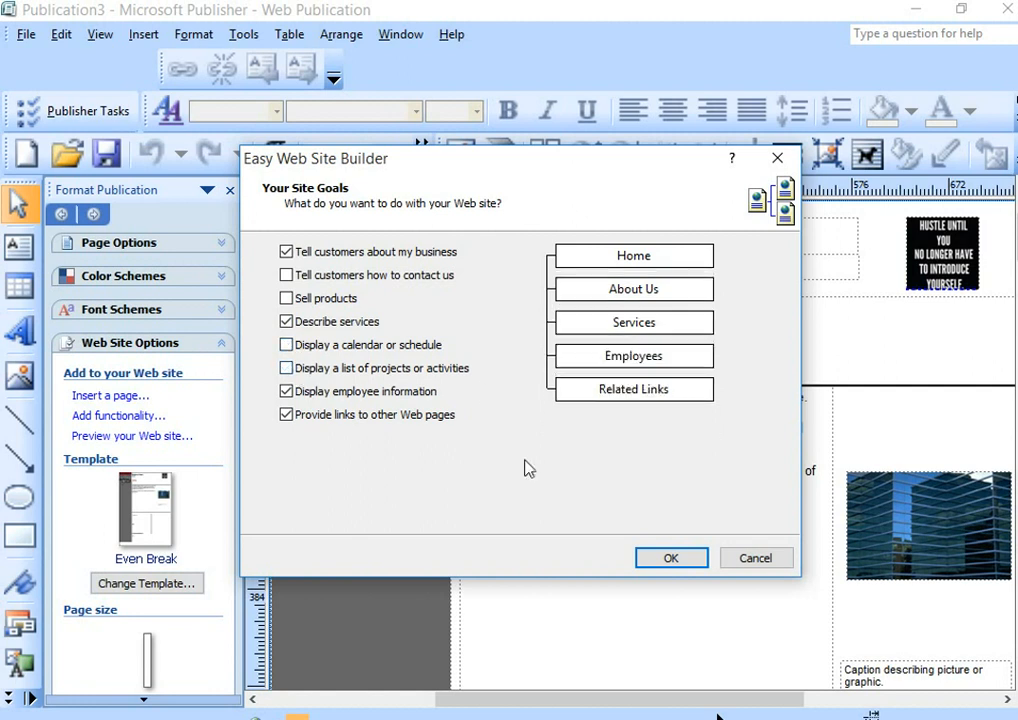
click(688, 561)
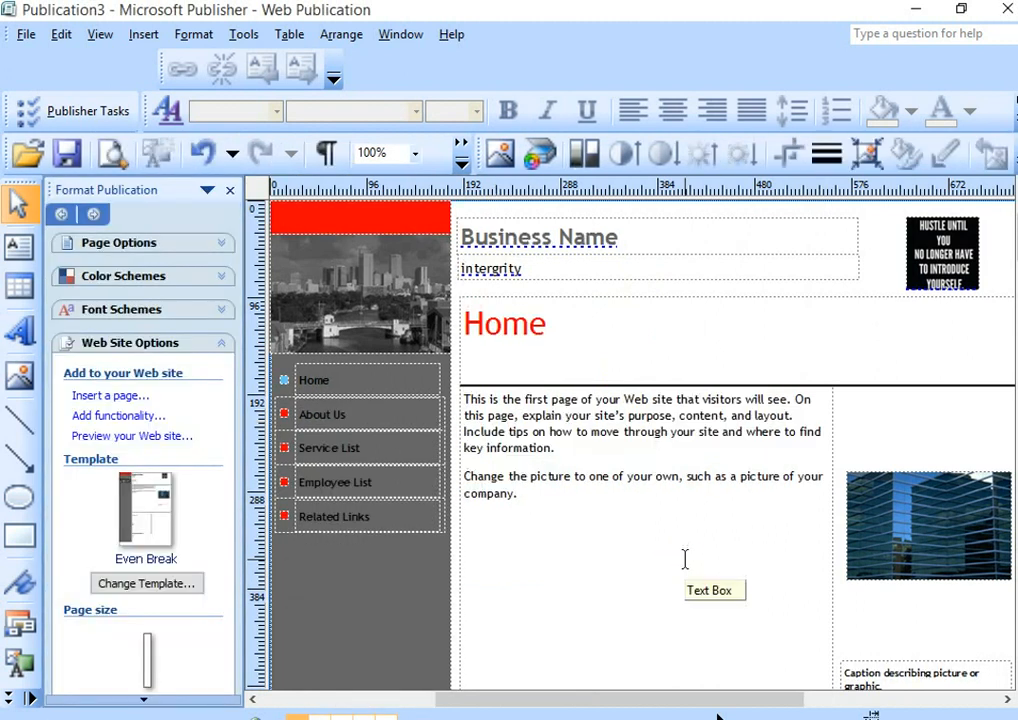
Step: Open the template change options and look through the available Web Sites designs
click(177, 585)
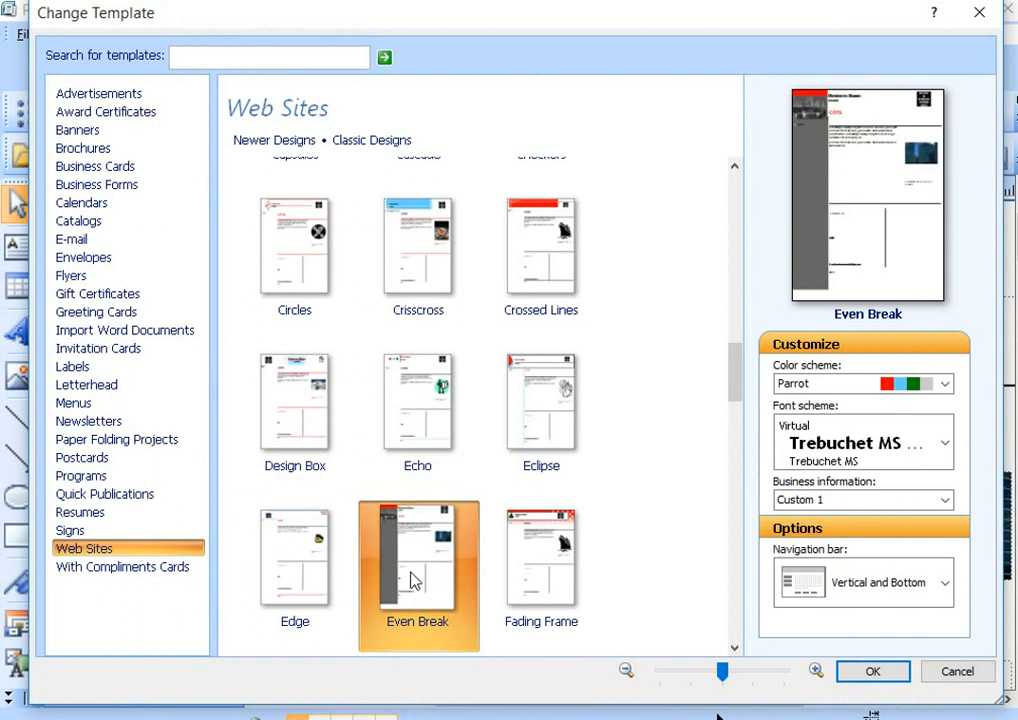
scroll(413, 580, down, 3)
scroll(413, 580, down, 3)
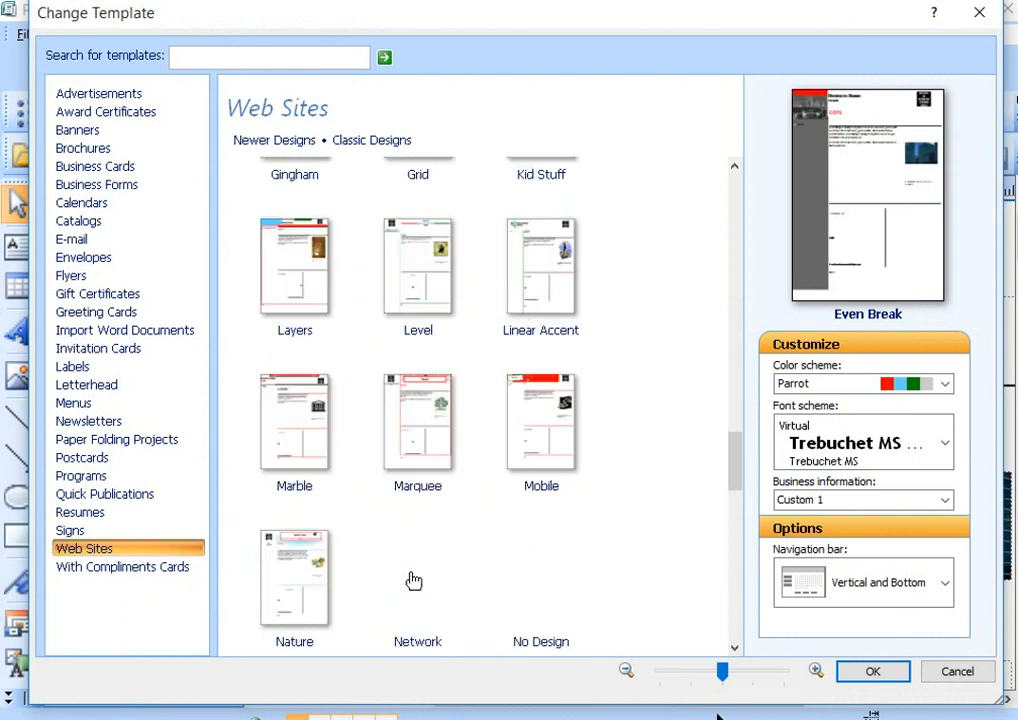
scroll(413, 580, down, 3)
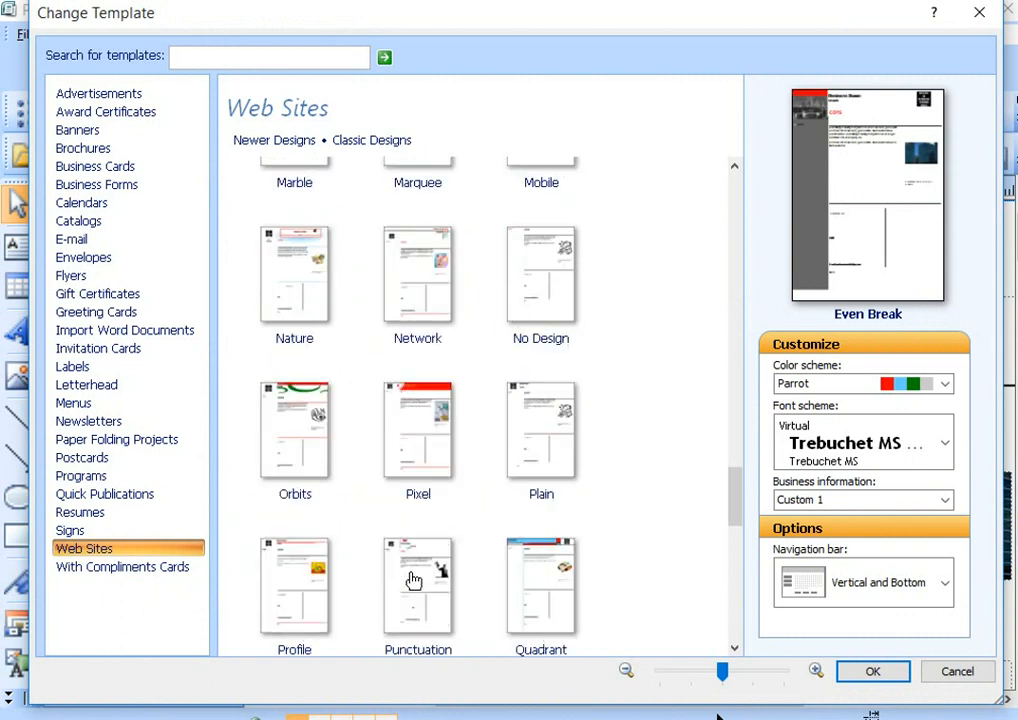
scroll(413, 580, down, 5)
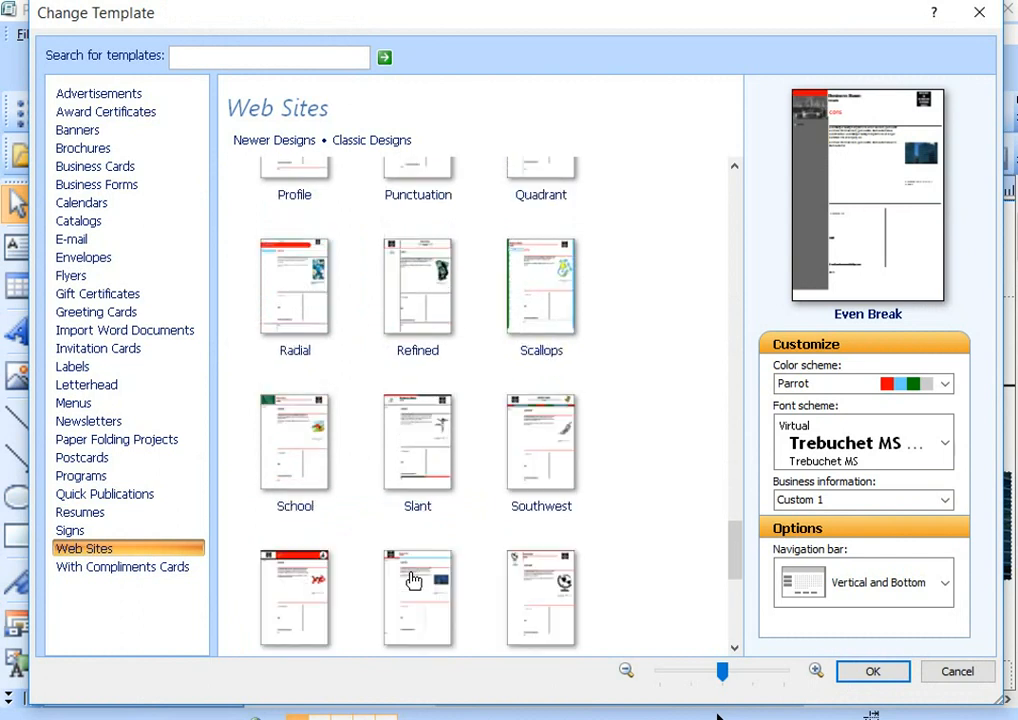
scroll(413, 580, down, 3)
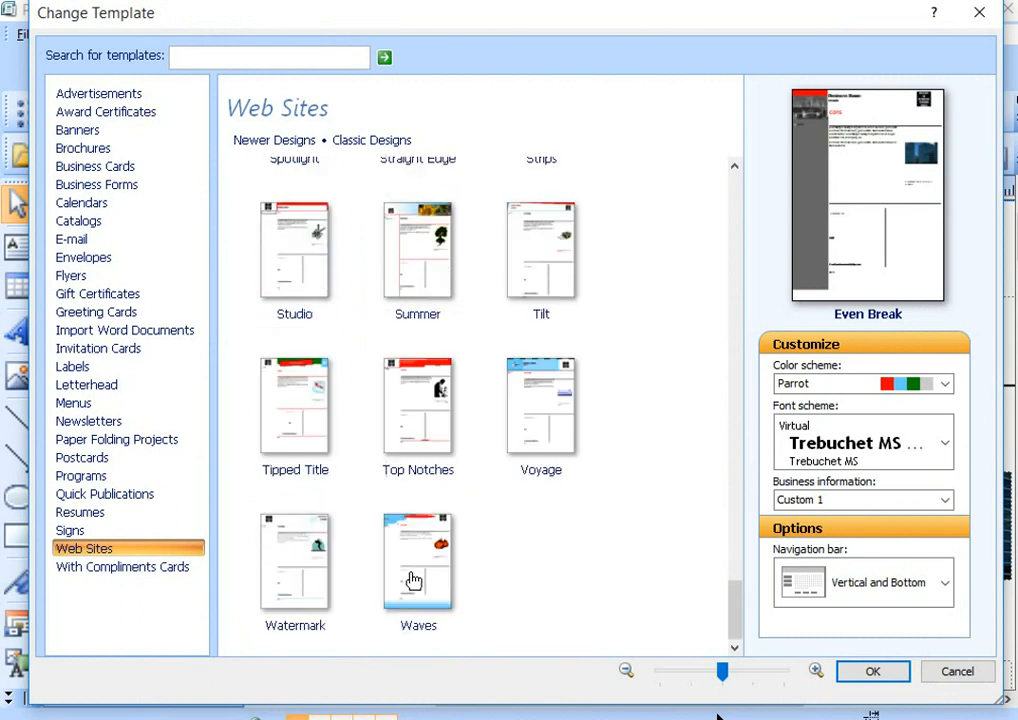
scroll(413, 580, up, 15)
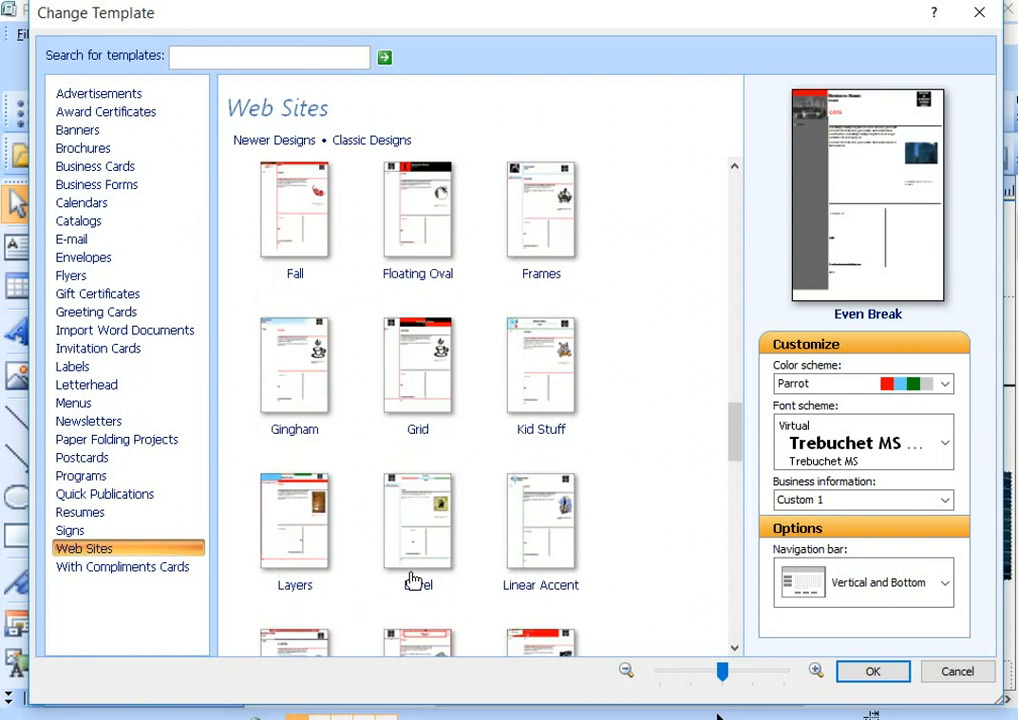
scroll(413, 580, up, 8)
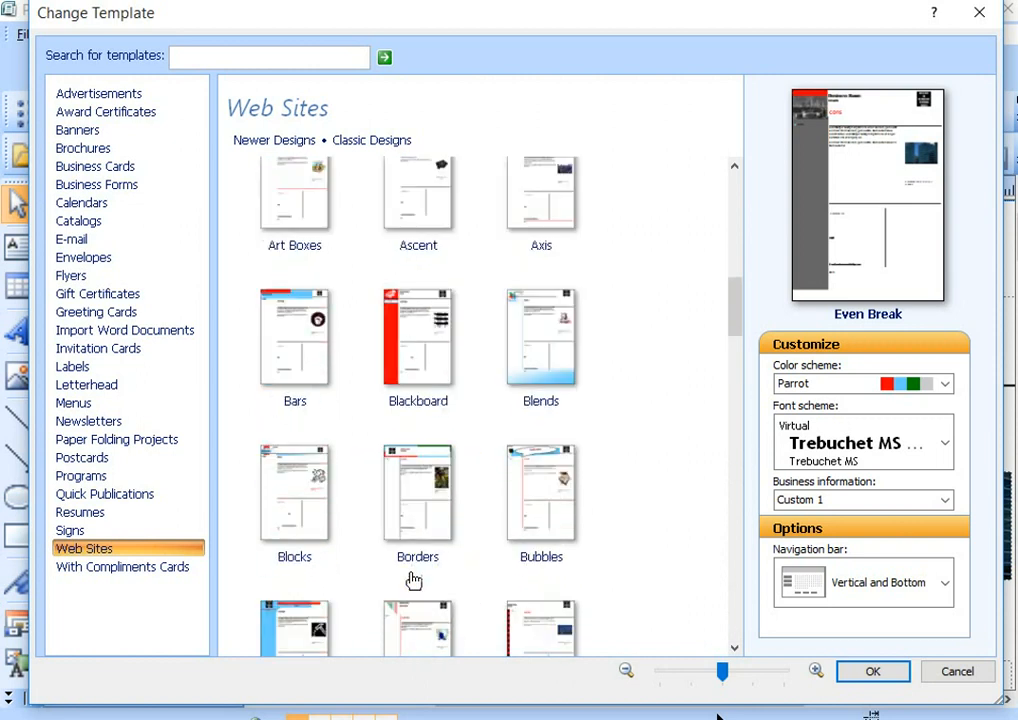
scroll(413, 580, up, 5)
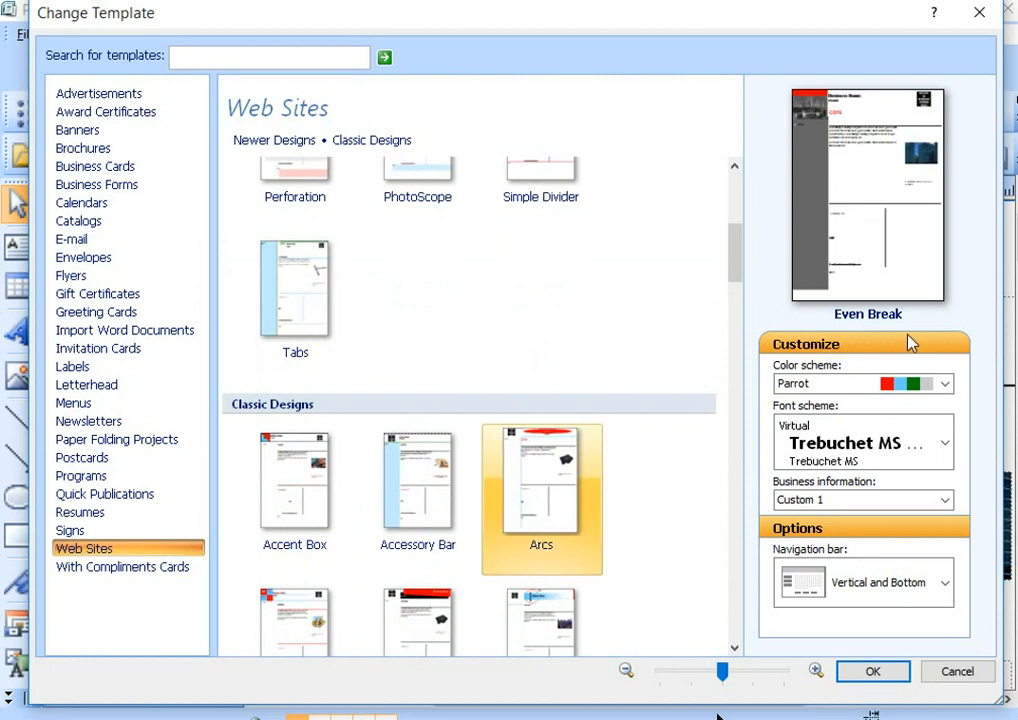
Step: Try the Waterfall color scheme on the Even Break template
click(946, 386)
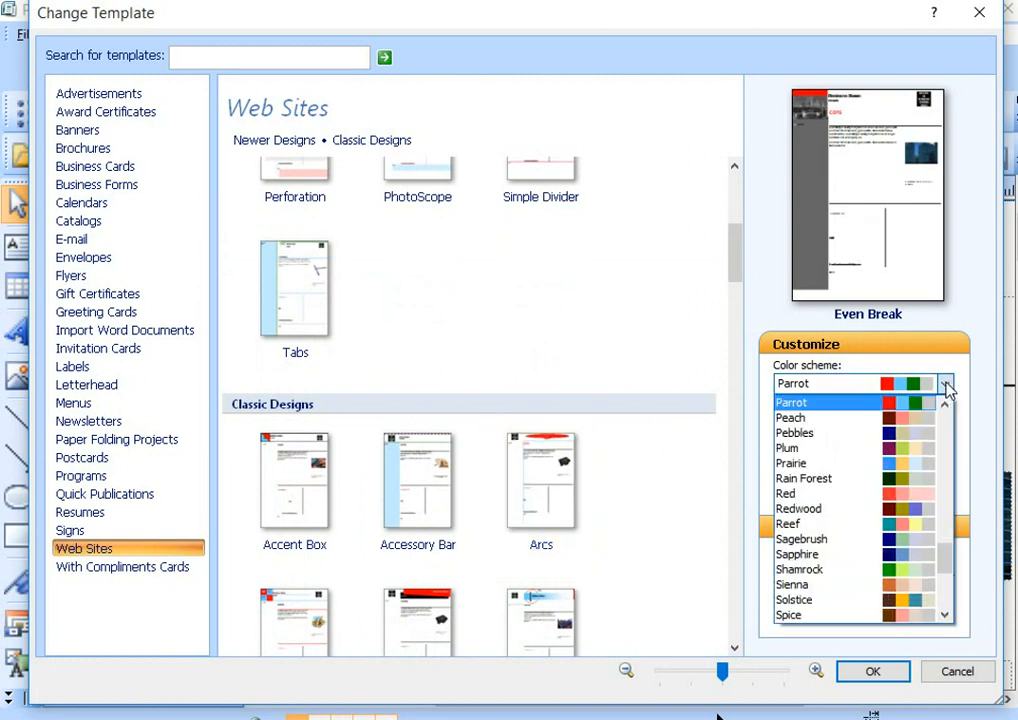
scroll(896, 558, down, 6)
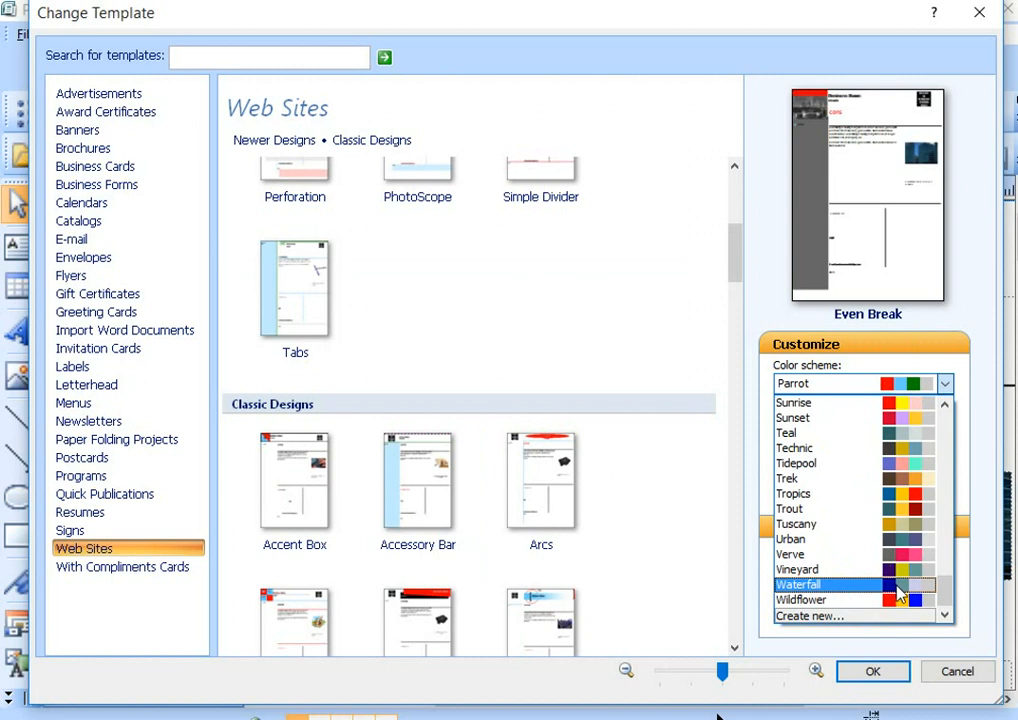
click(898, 584)
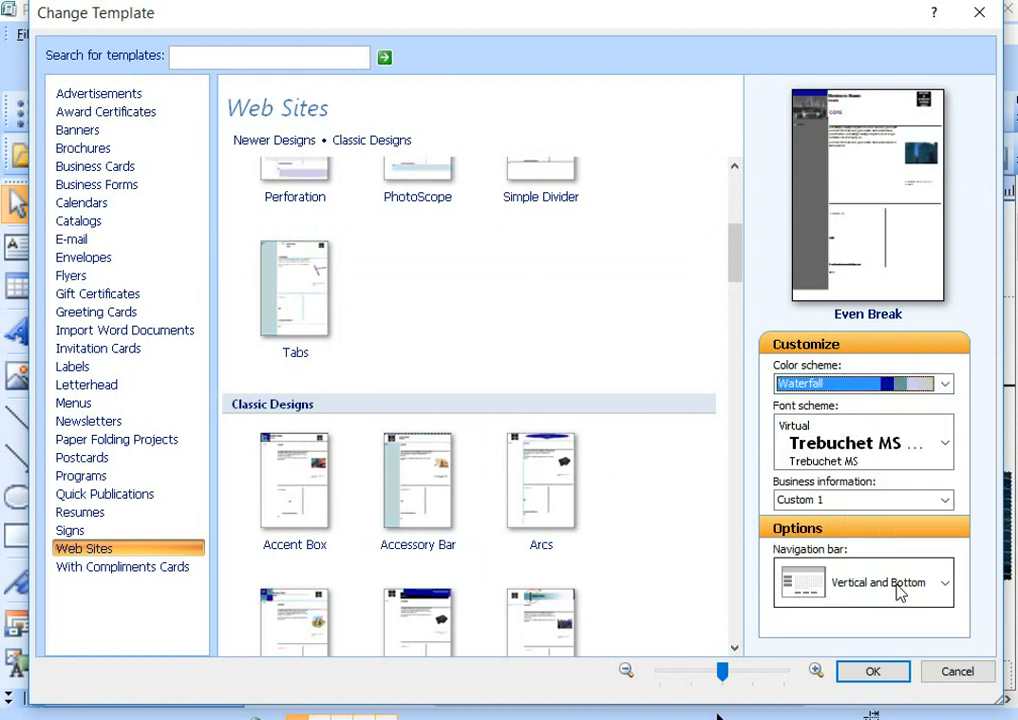
Step: Set the template's color scheme to Tropics and font scheme to Online, and apply both to the site
click(941, 384)
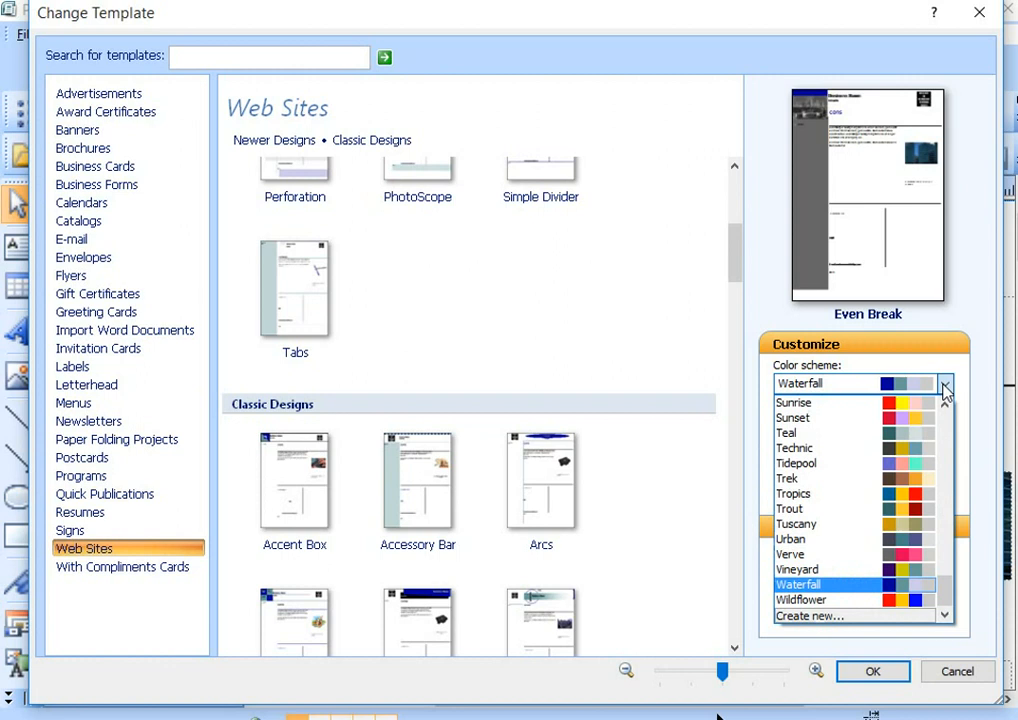
click(916, 494)
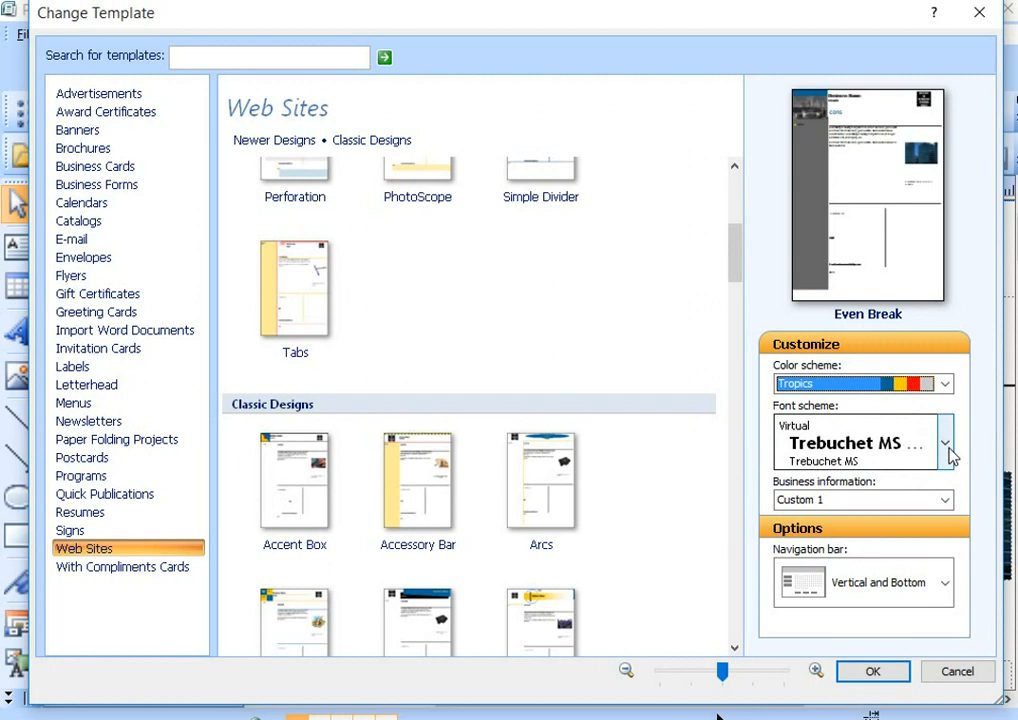
click(945, 447)
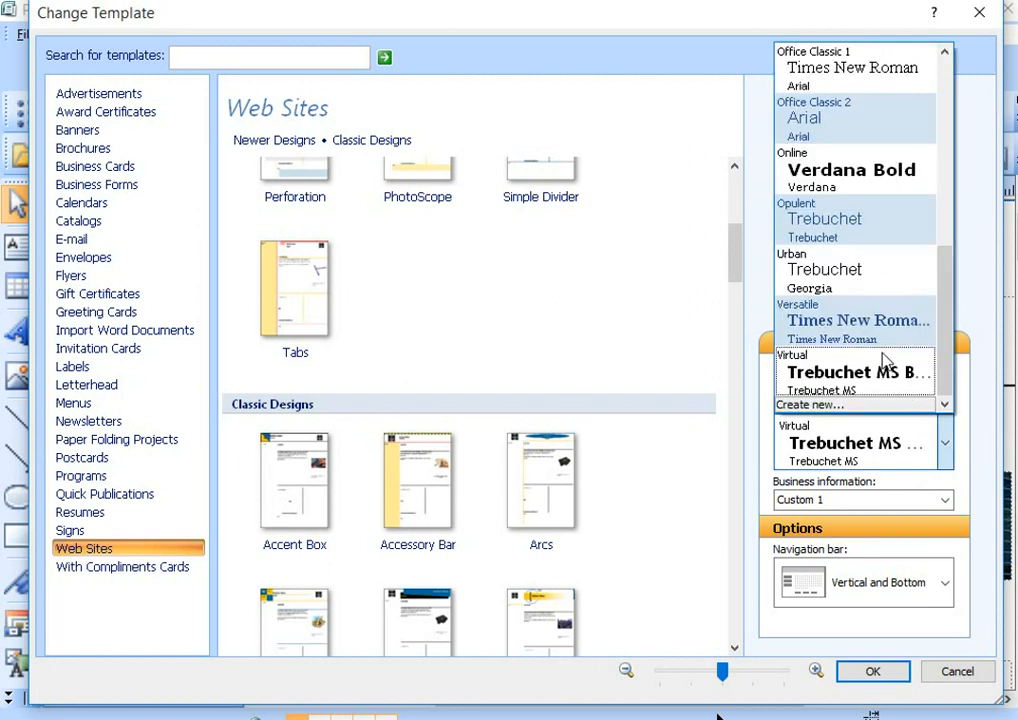
click(862, 186)
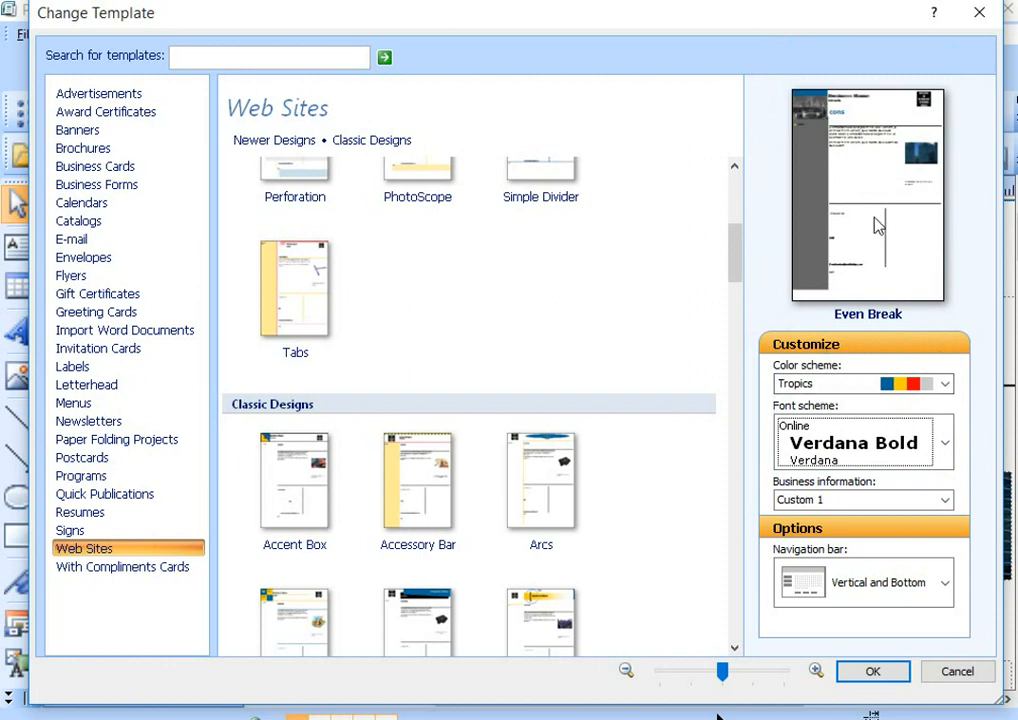
click(873, 671)
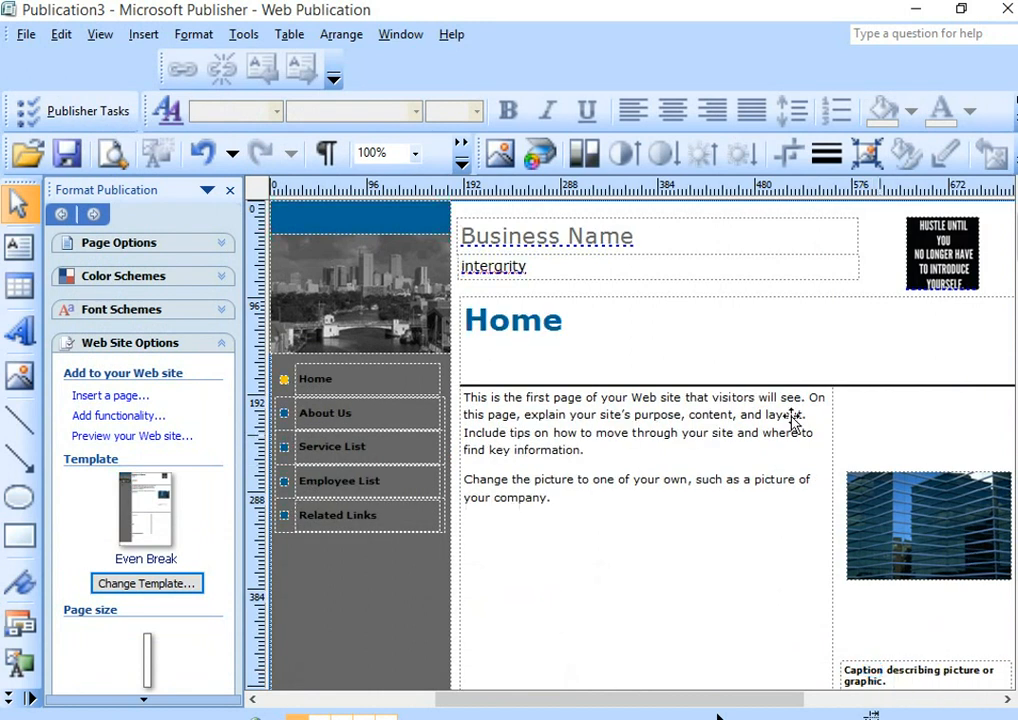
Step: Replace the Business Name heading on the home page with "northbridge techologies"
mouse_move(555, 261)
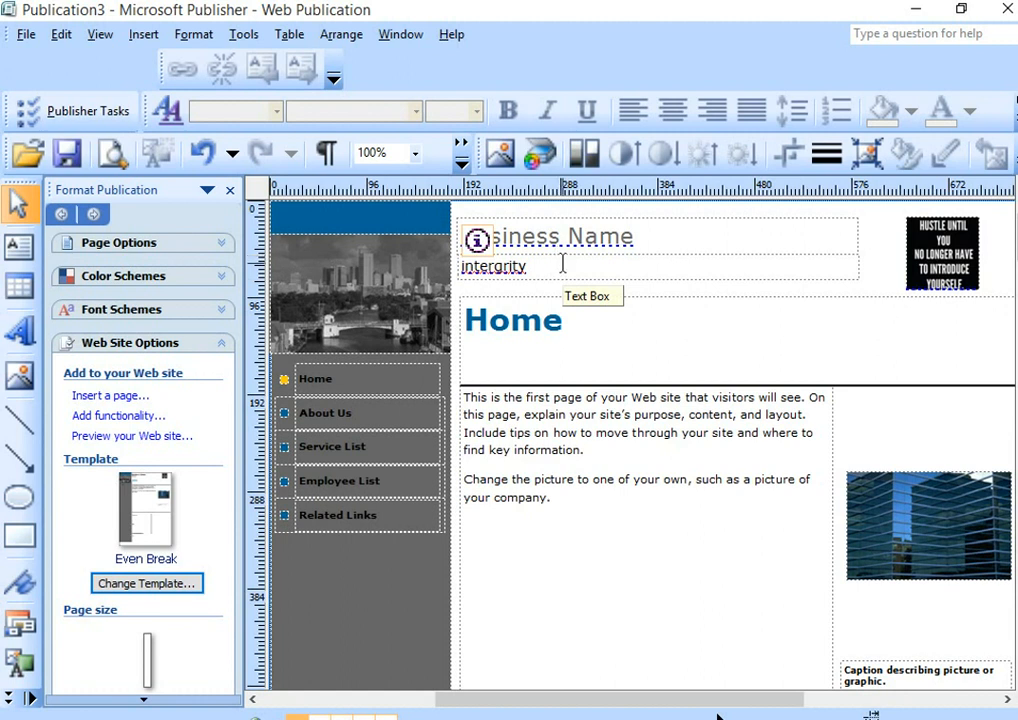
click(566, 258)
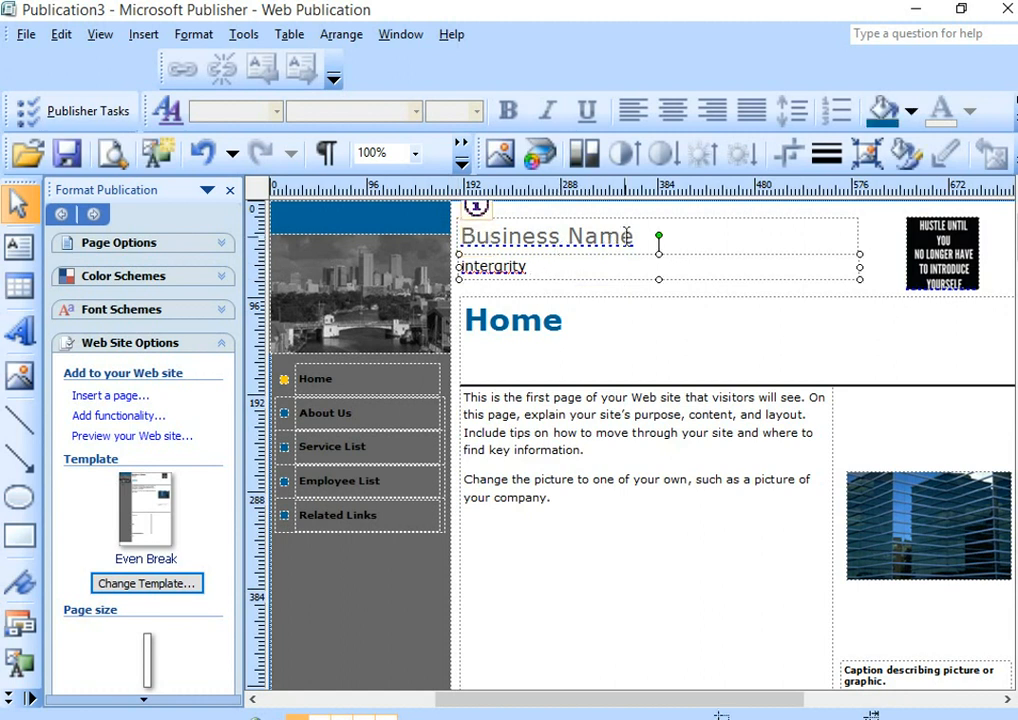
drag(634, 236, 461, 238)
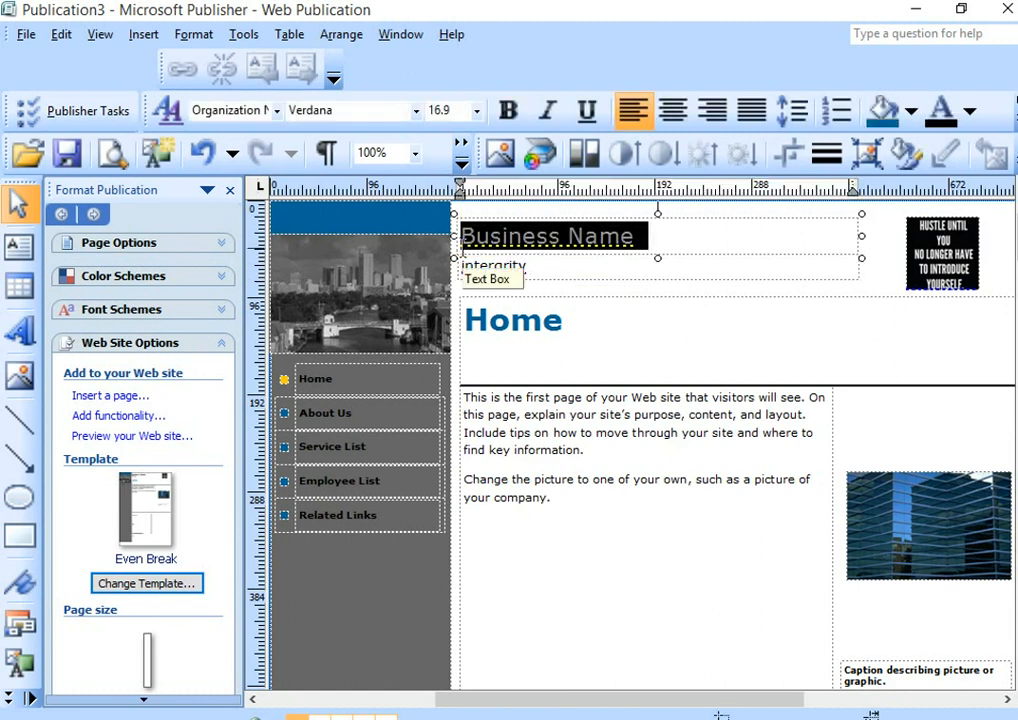
key(BackSpace)
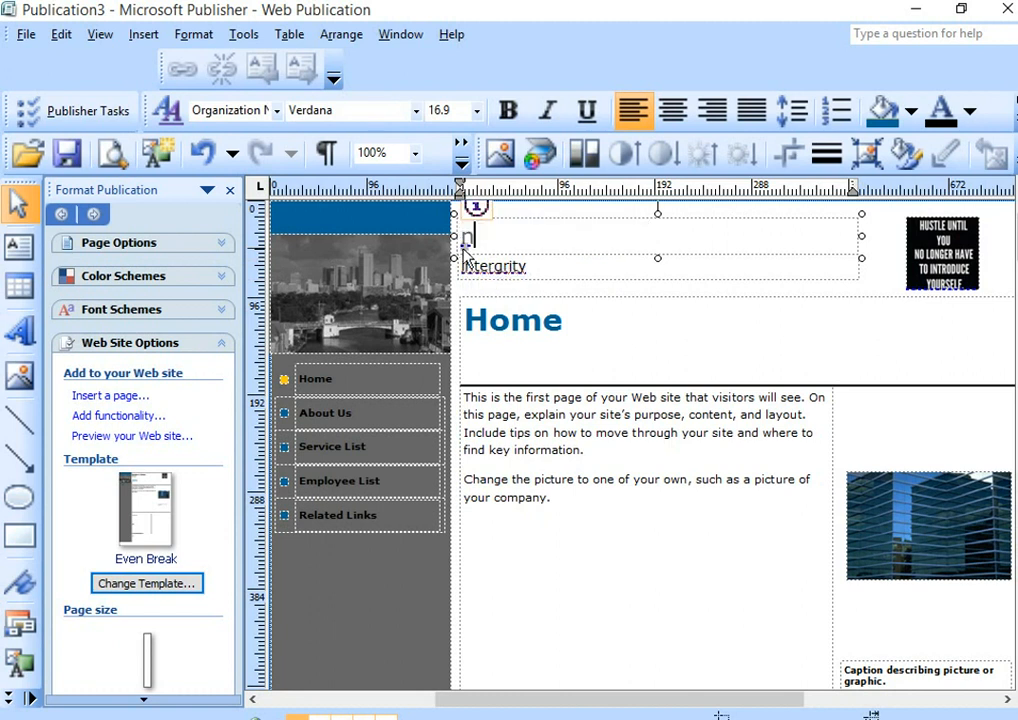
text(northbridge techologies)
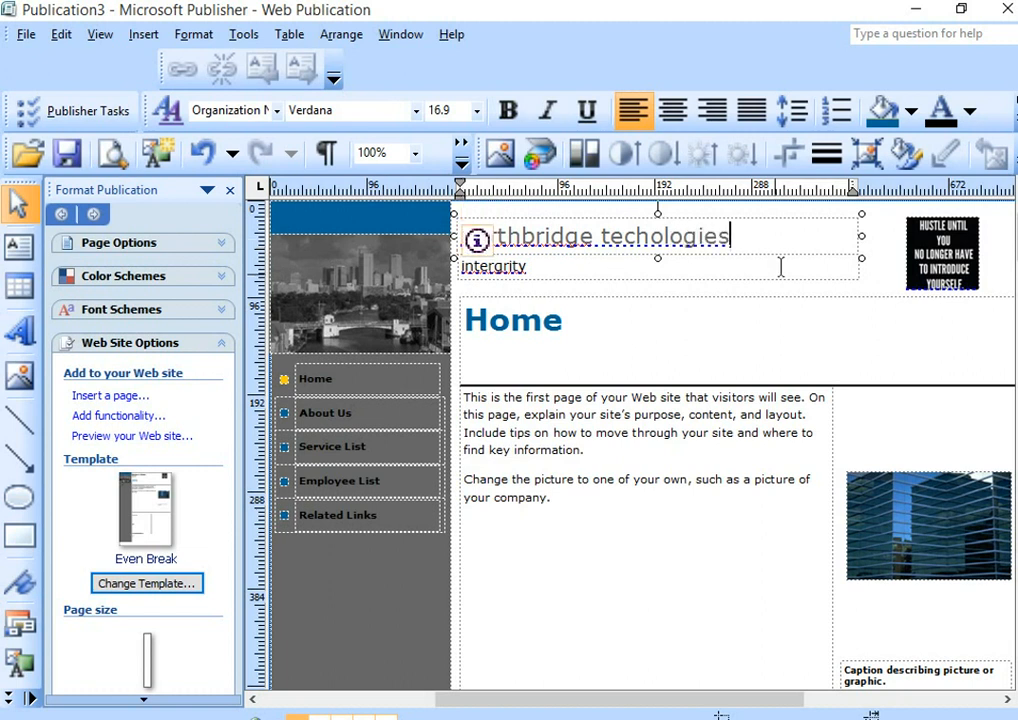
Step: Tilt the business name text box slightly counterclockwise and widen it toward the logo picture
triple_click(528, 242)
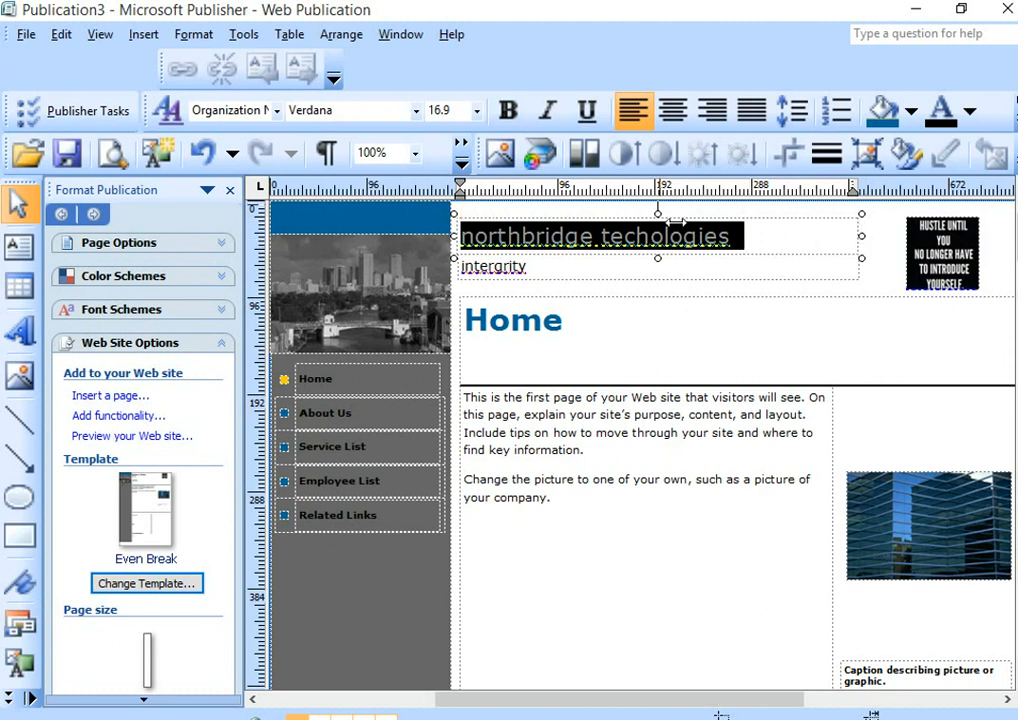
scroll(662, 247, up, 1)
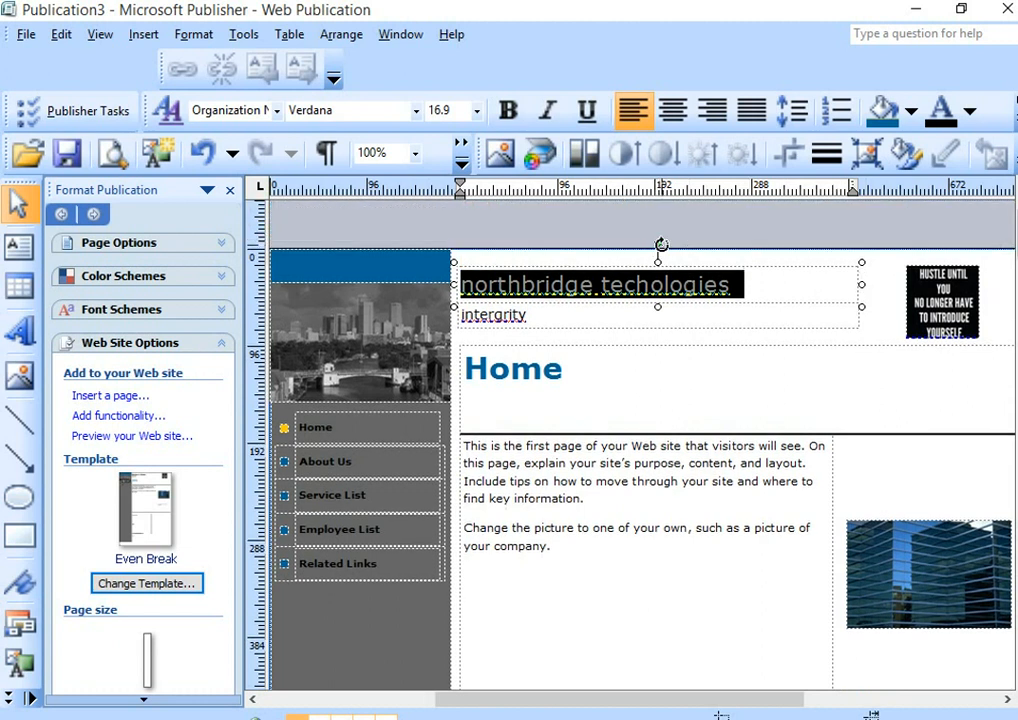
click(657, 243)
drag(657, 243, 672, 308)
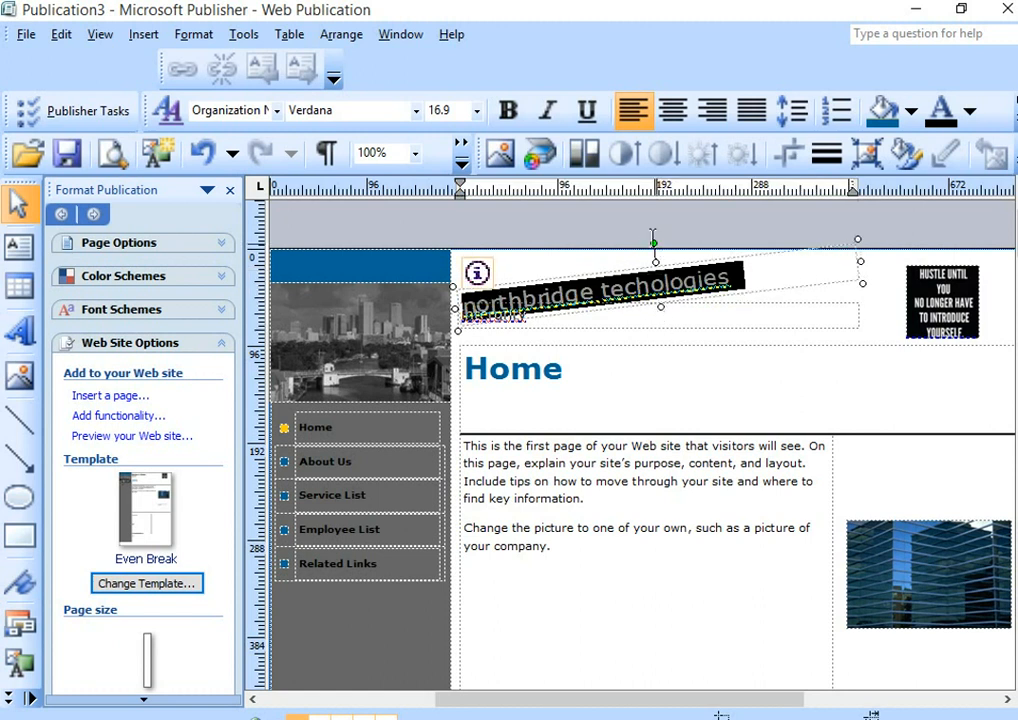
drag(655, 243, 657, 246)
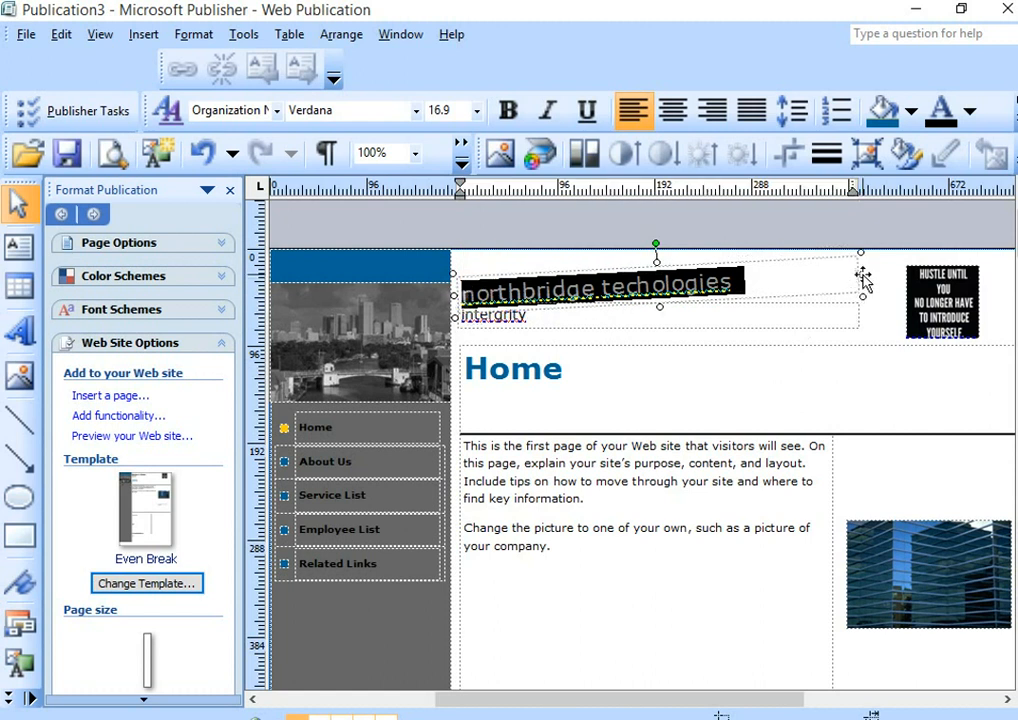
drag(859, 274, 926, 264)
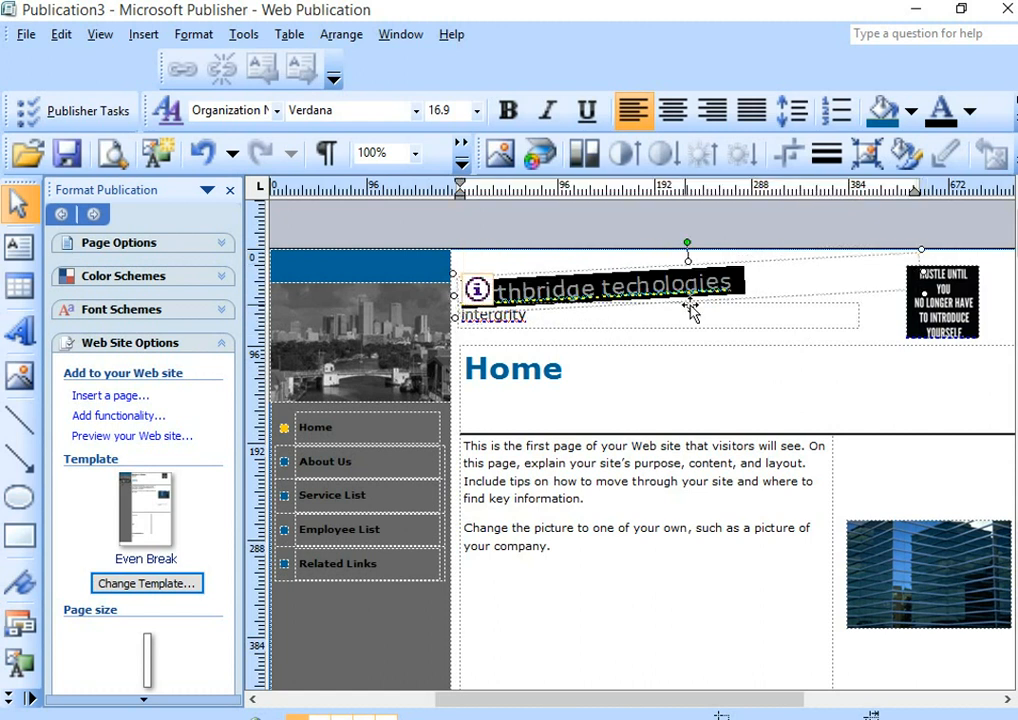
Step: Cut the tagline text box below the business name and extend the business name box downward into the freed space
drag(691, 305, 691, 327)
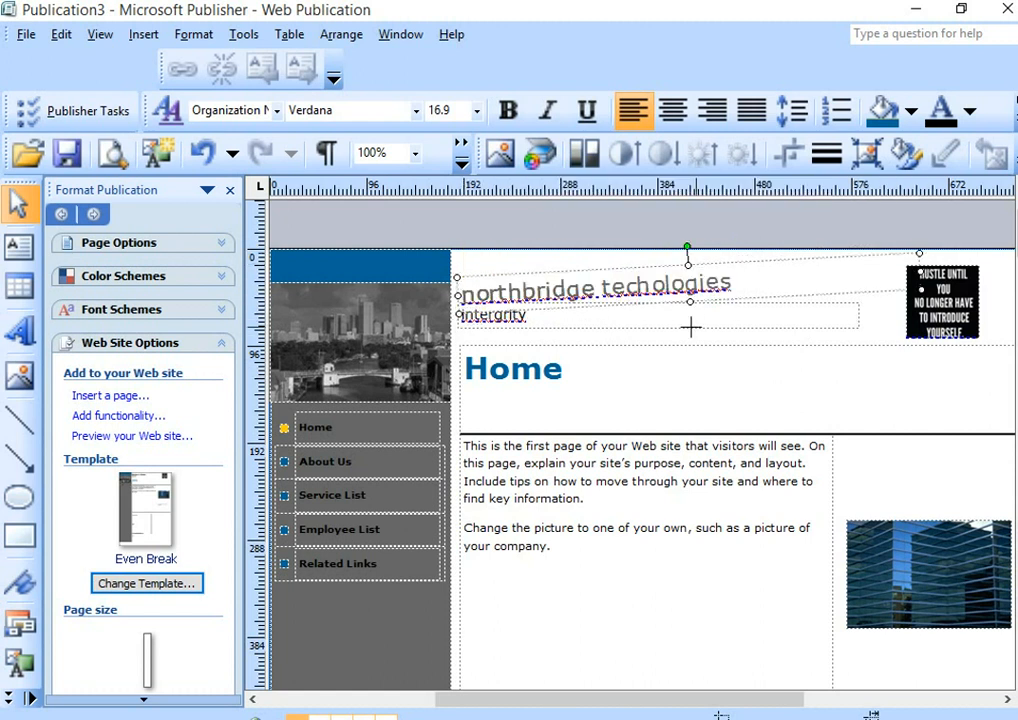
click(503, 314)
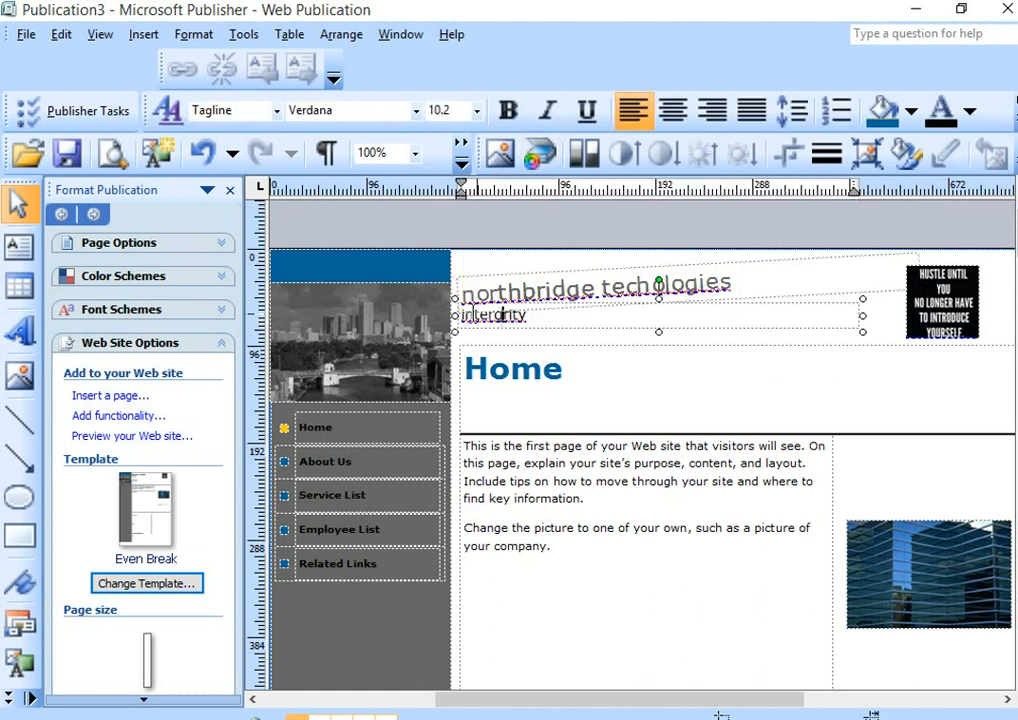
right_click(857, 324)
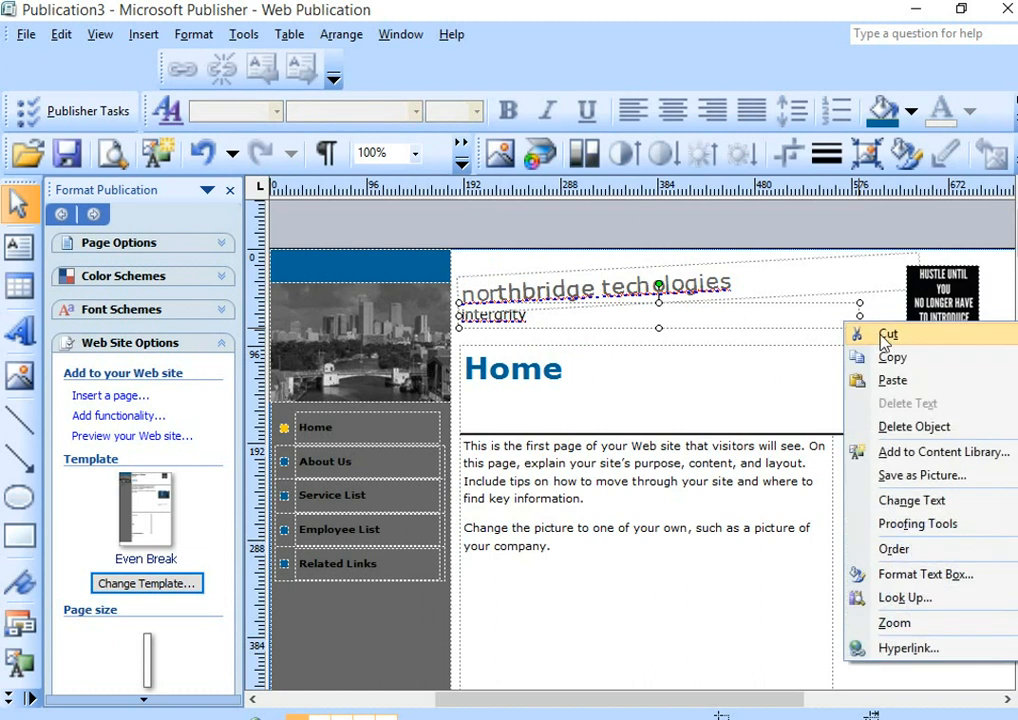
click(862, 334)
click(718, 300)
drag(689, 302, 696, 323)
Step: Set the business name text to font size 22 and the Georgia font
drag(748, 293, 462, 302)
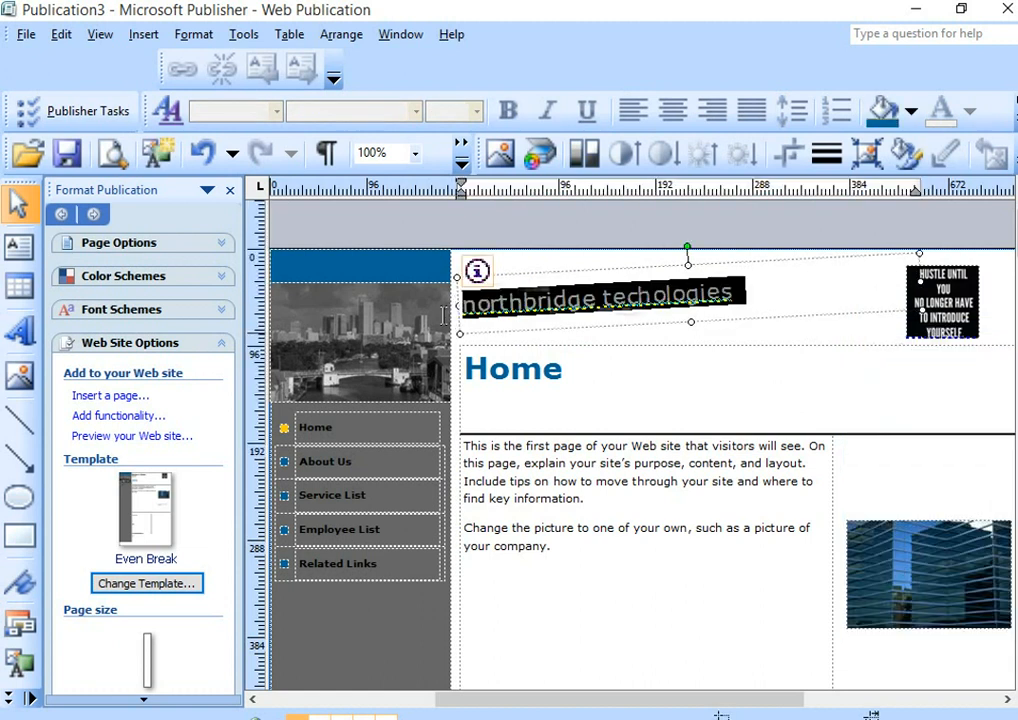
click(477, 111)
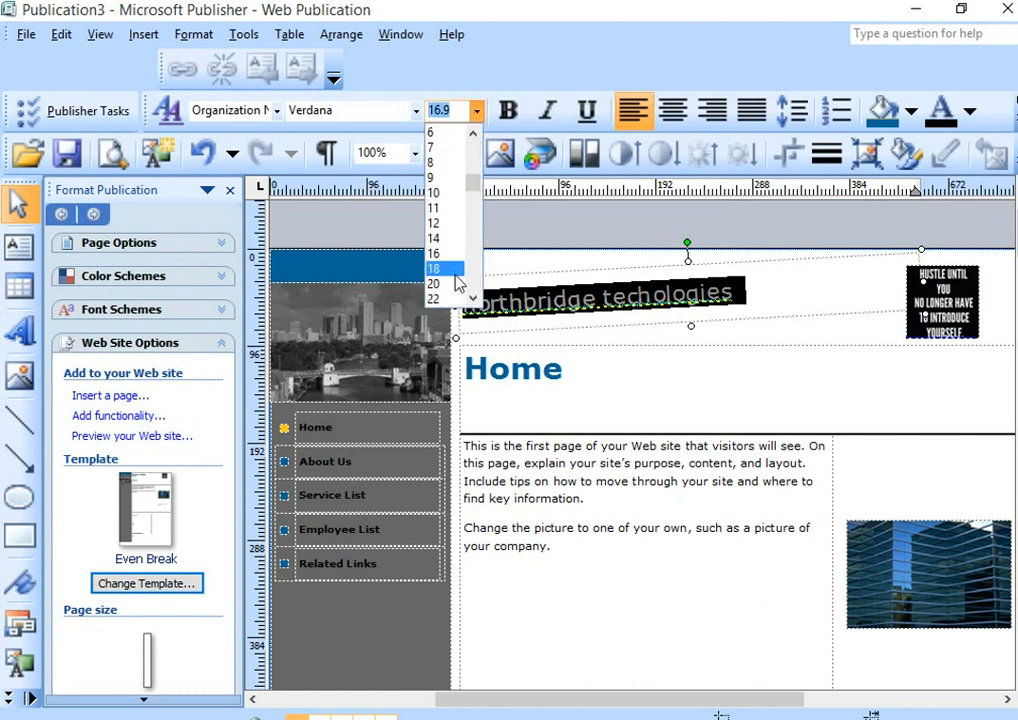
click(441, 299)
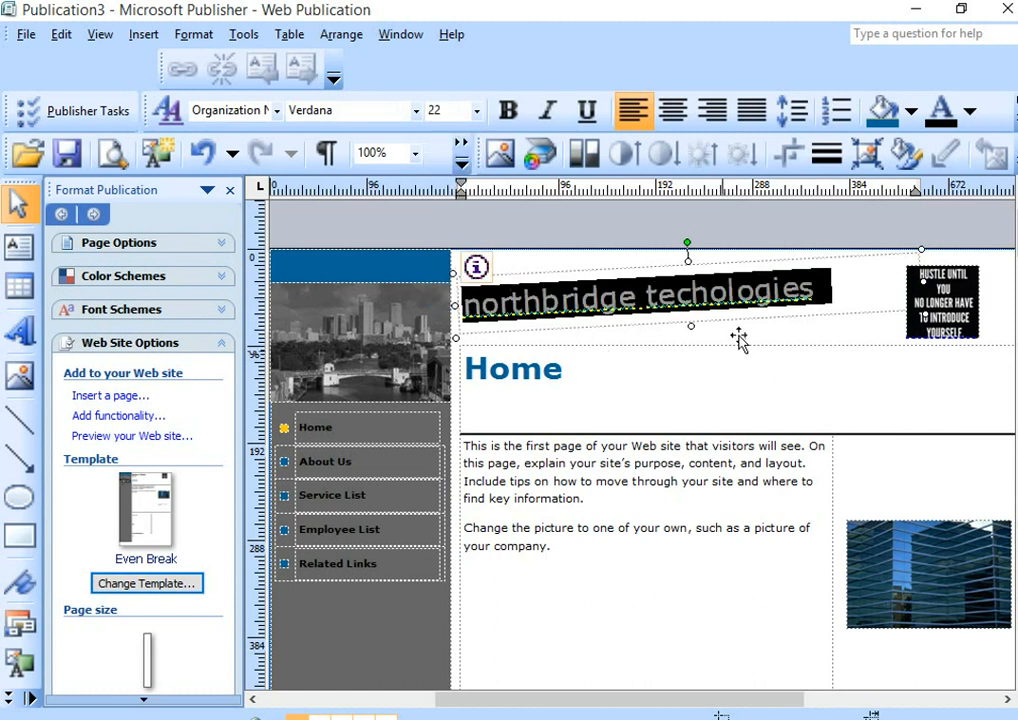
click(416, 116)
click(404, 218)
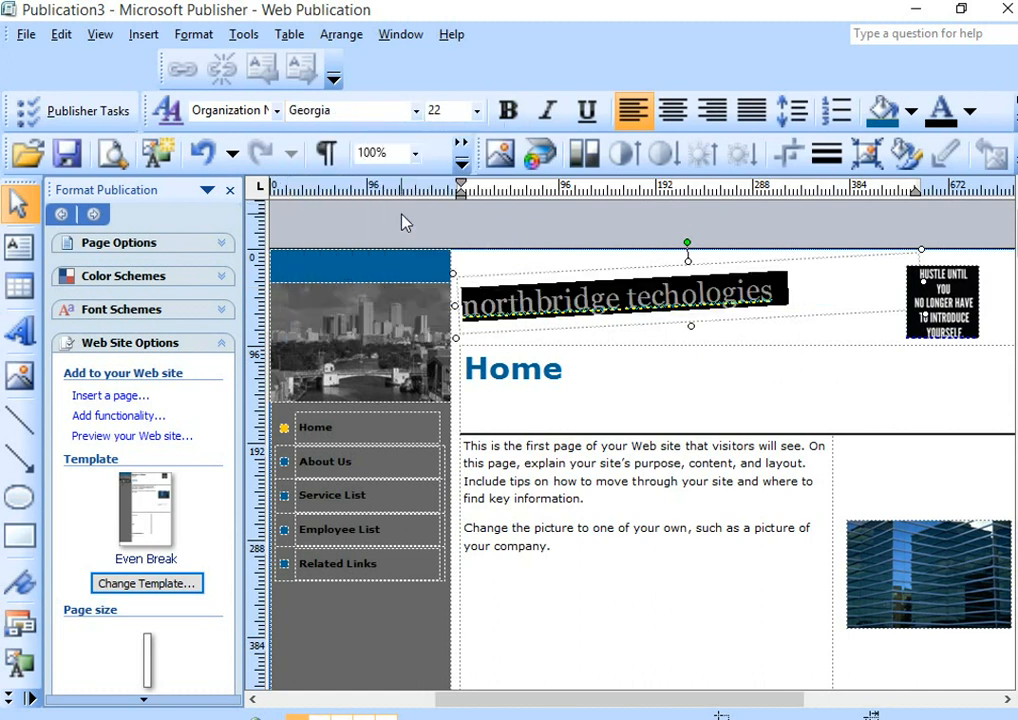
click(416, 111)
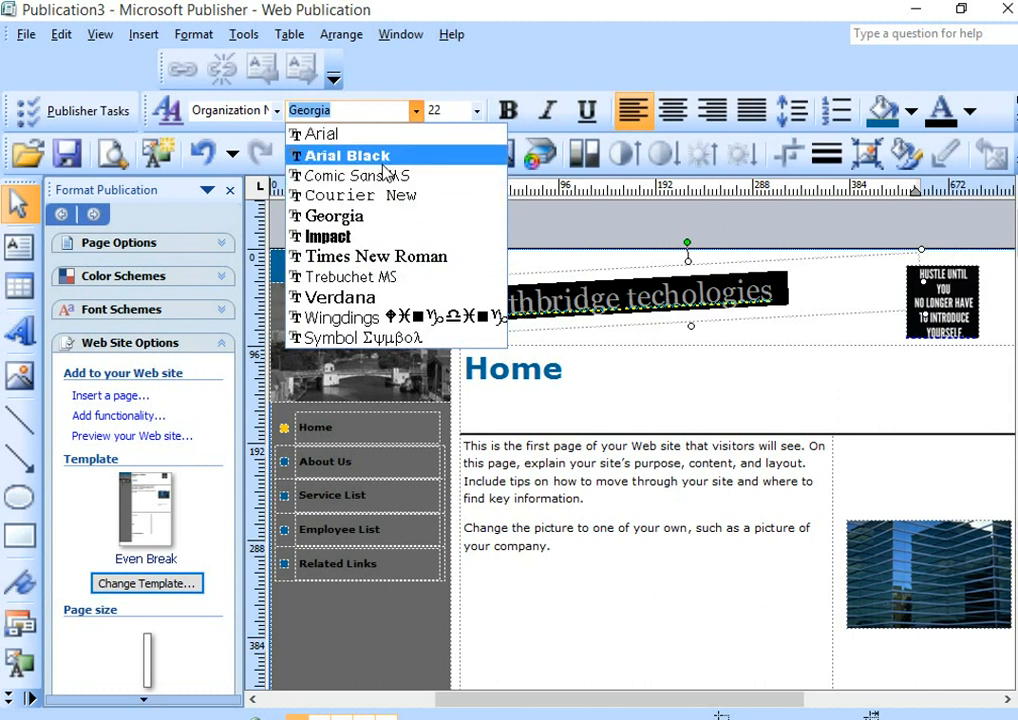
Step: Apply the Individual Name style to the business name text
click(276, 112)
click(276, 112)
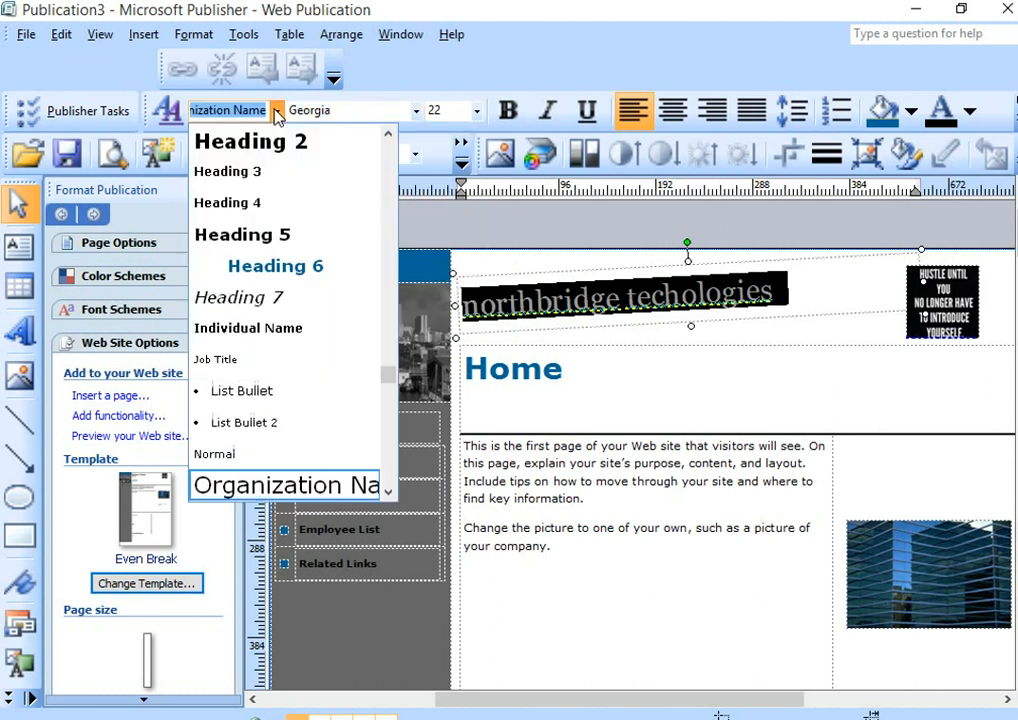
click(248, 330)
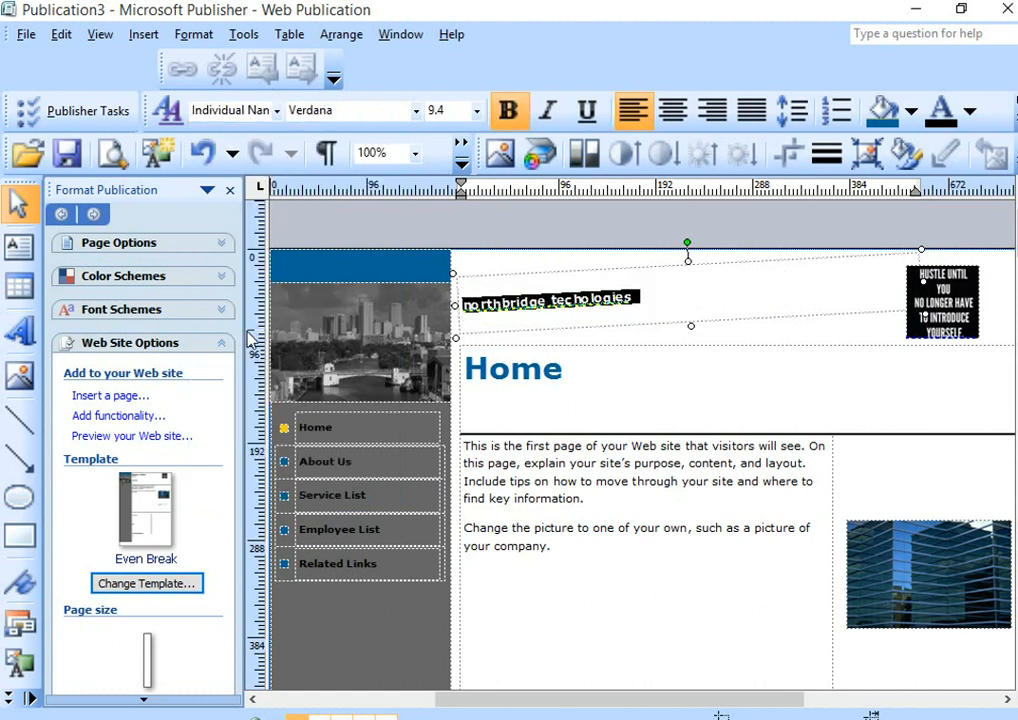
Step: Set the business name's font size to 28 and extend its text box downward to fit both lines
click(415, 153)
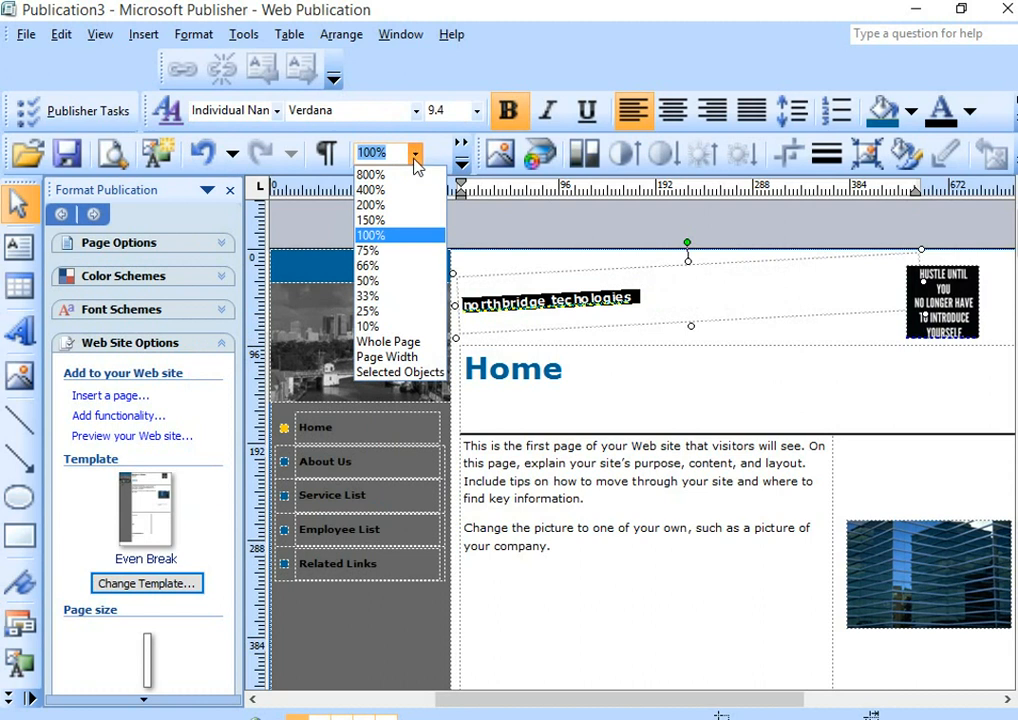
click(474, 111)
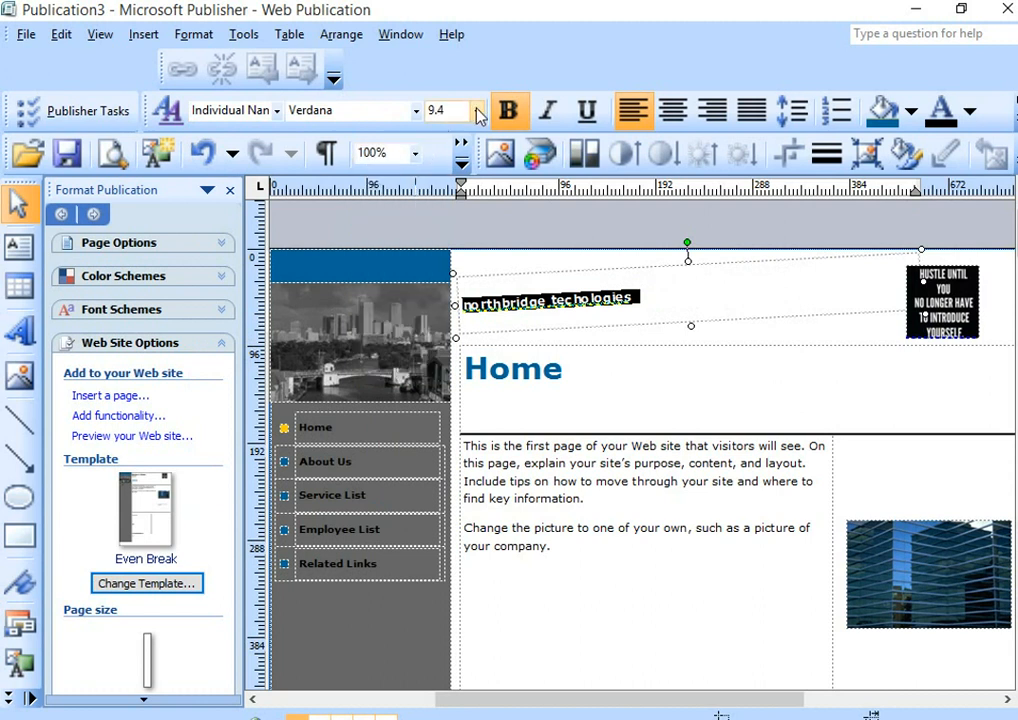
click(476, 111)
scroll(474, 298, down, 3)
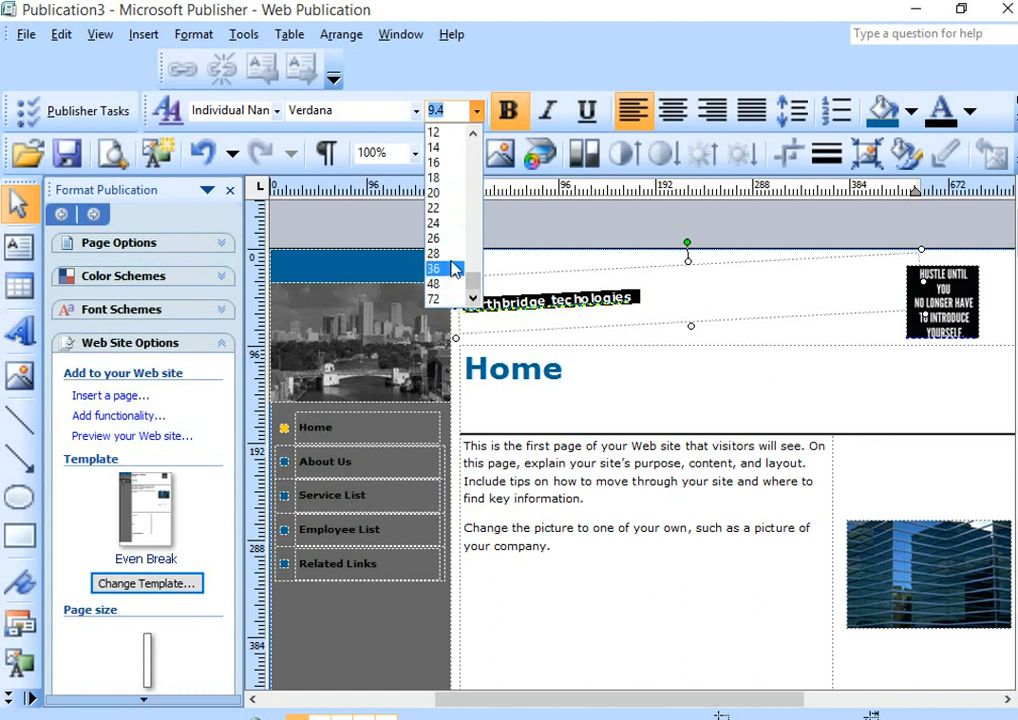
click(446, 253)
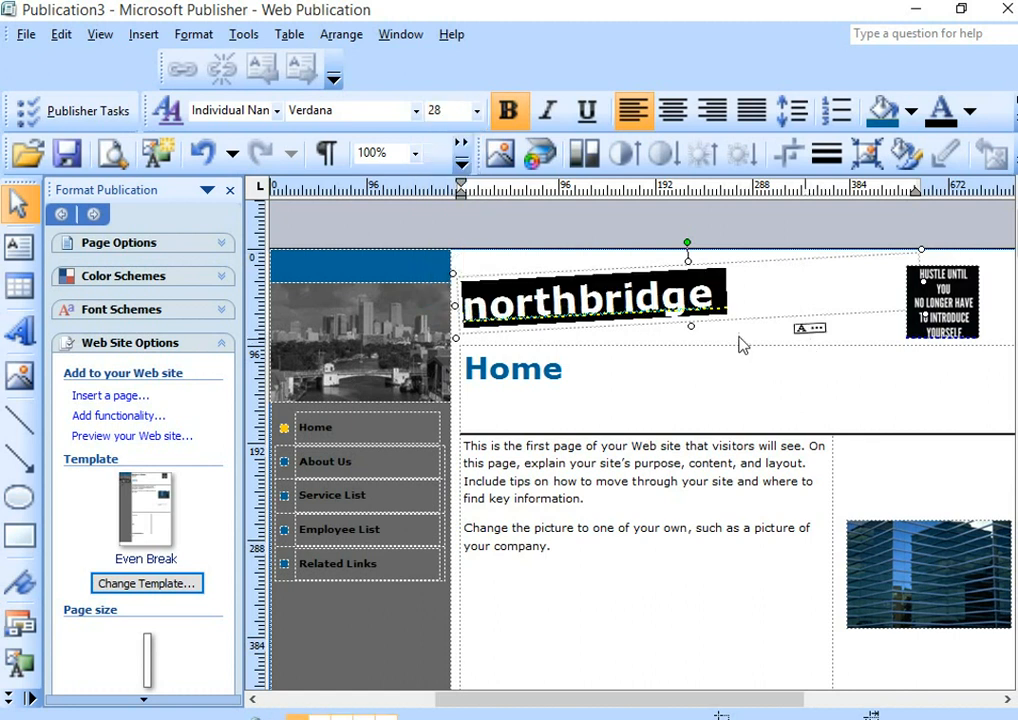
key(Escape)
drag(718, 377, 720, 379)
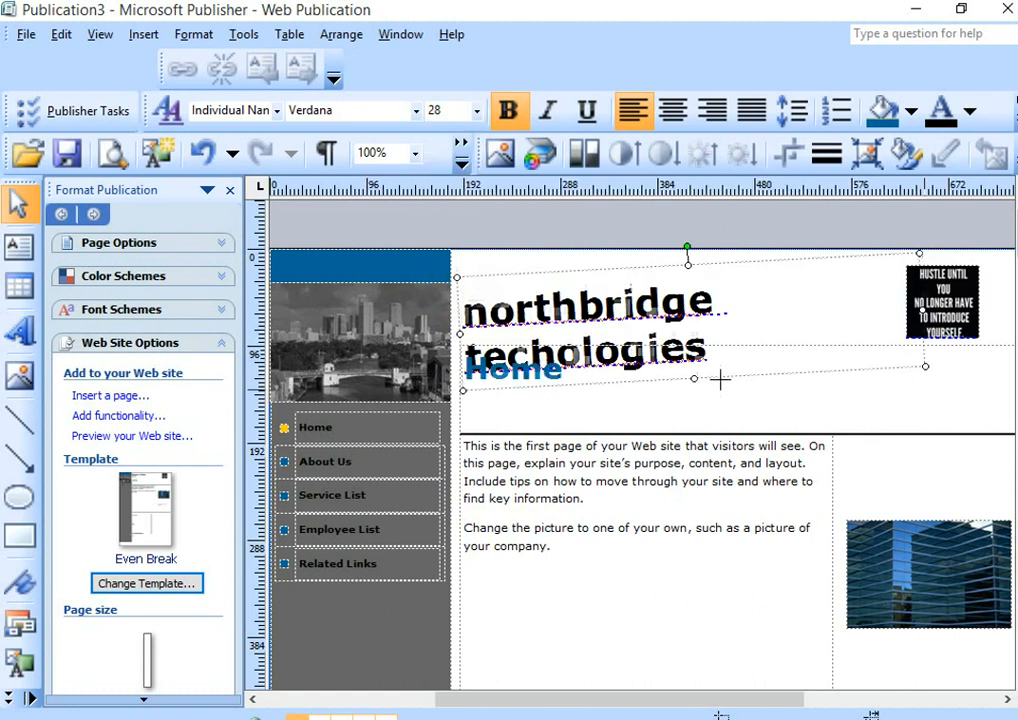
Step: Shift the Home title text to the right within its text box
click(612, 349)
click(483, 370)
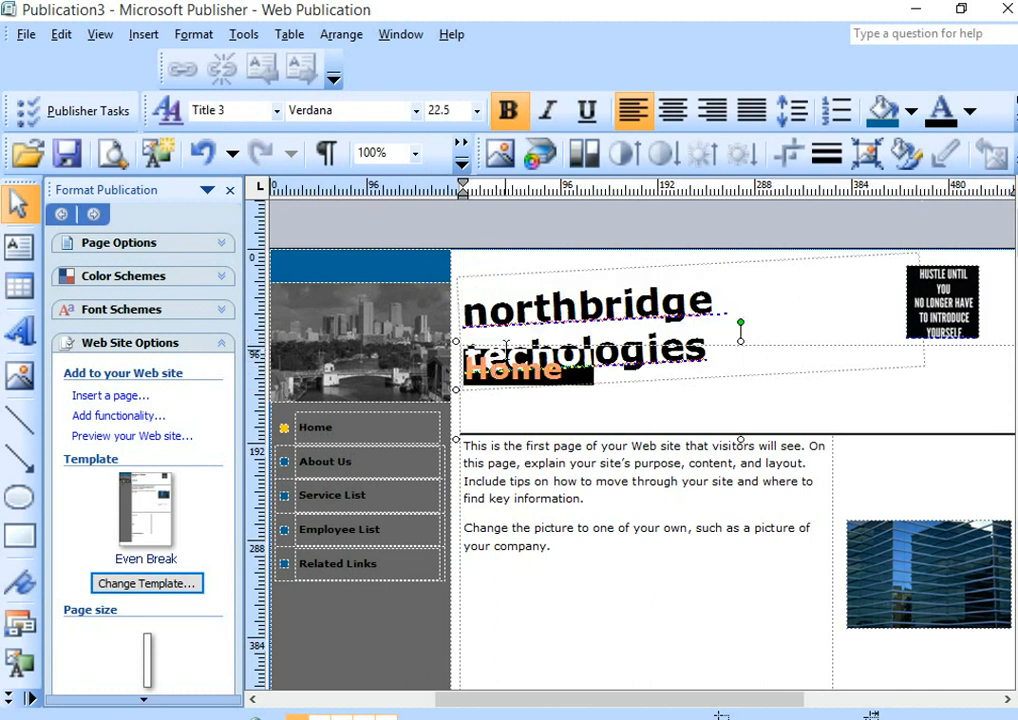
click(720, 343)
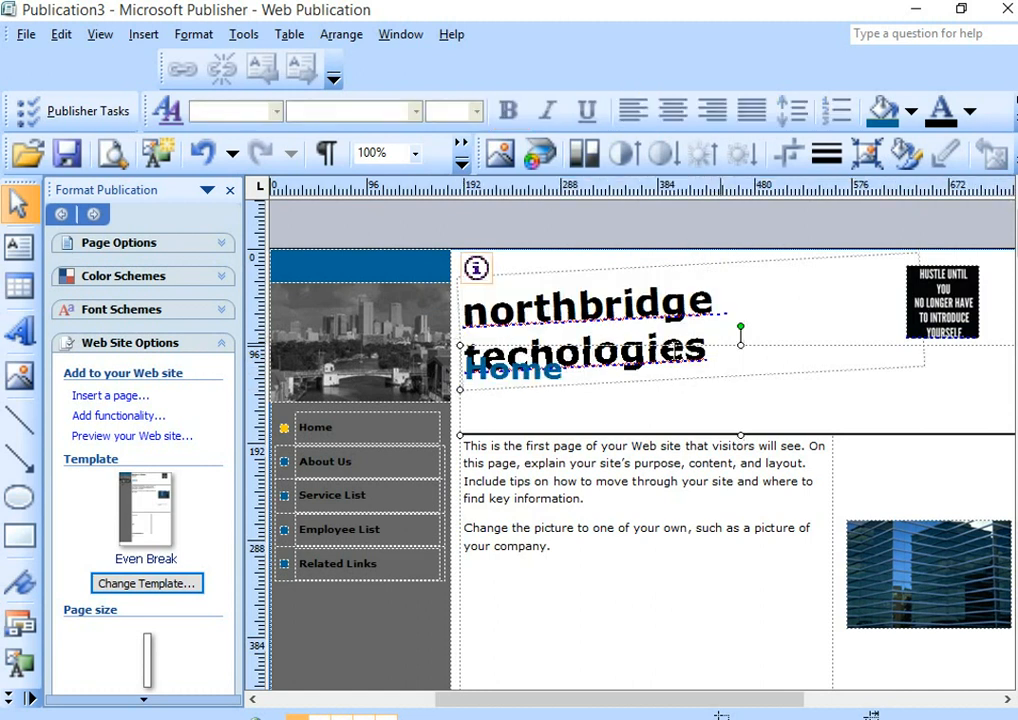
click(468, 354)
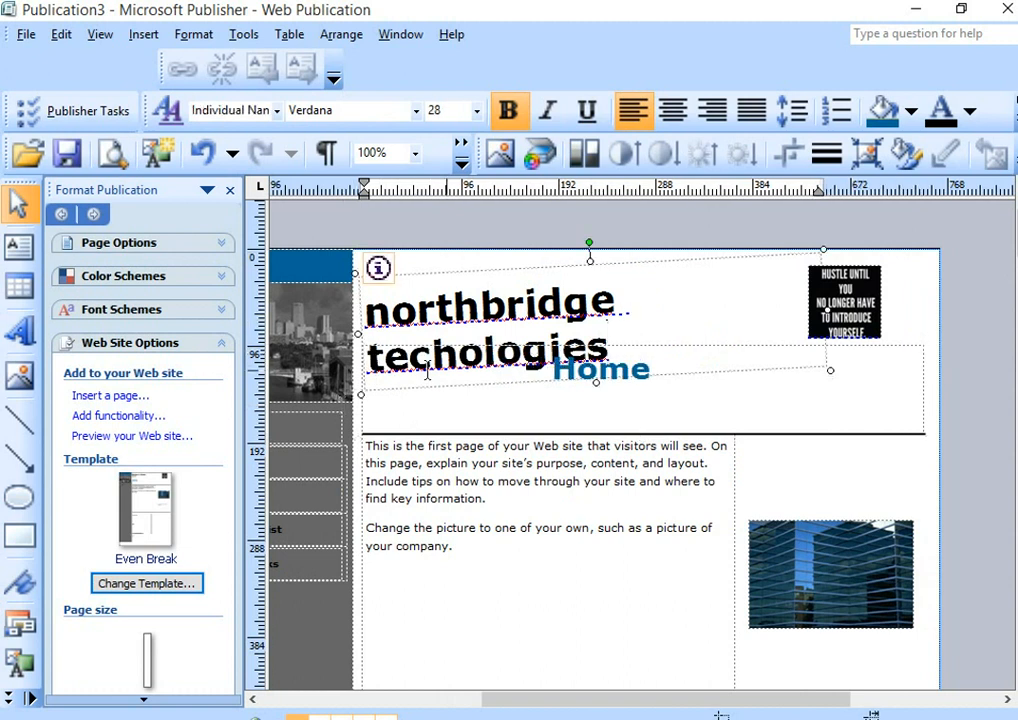
click(375, 350)
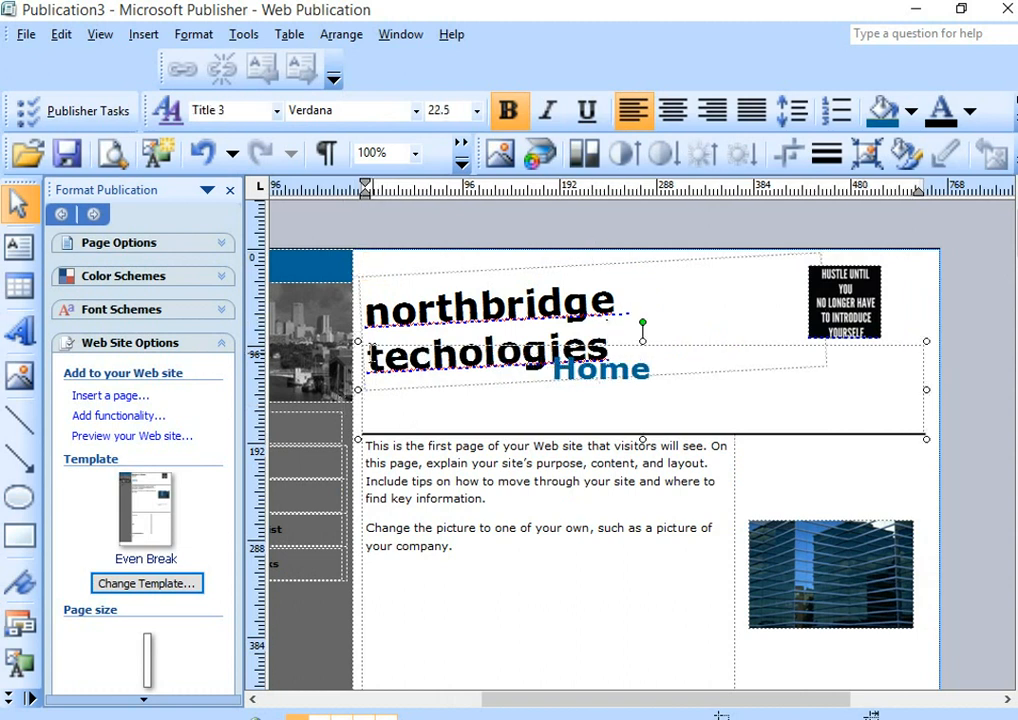
Step: Center the business name text within its text box
click(610, 349)
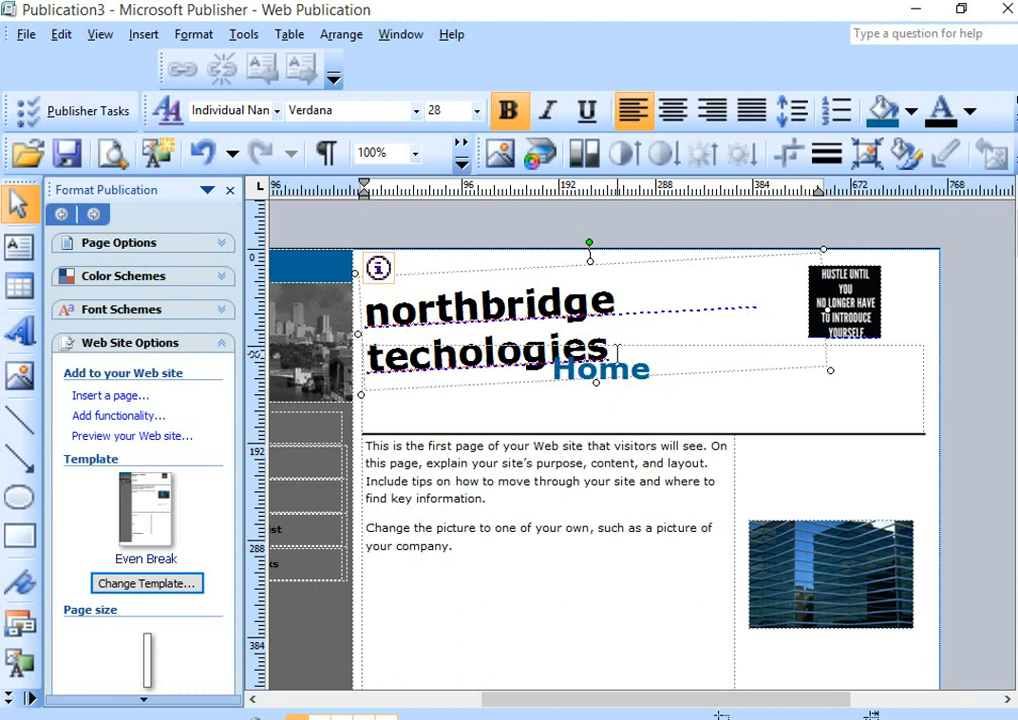
click(673, 110)
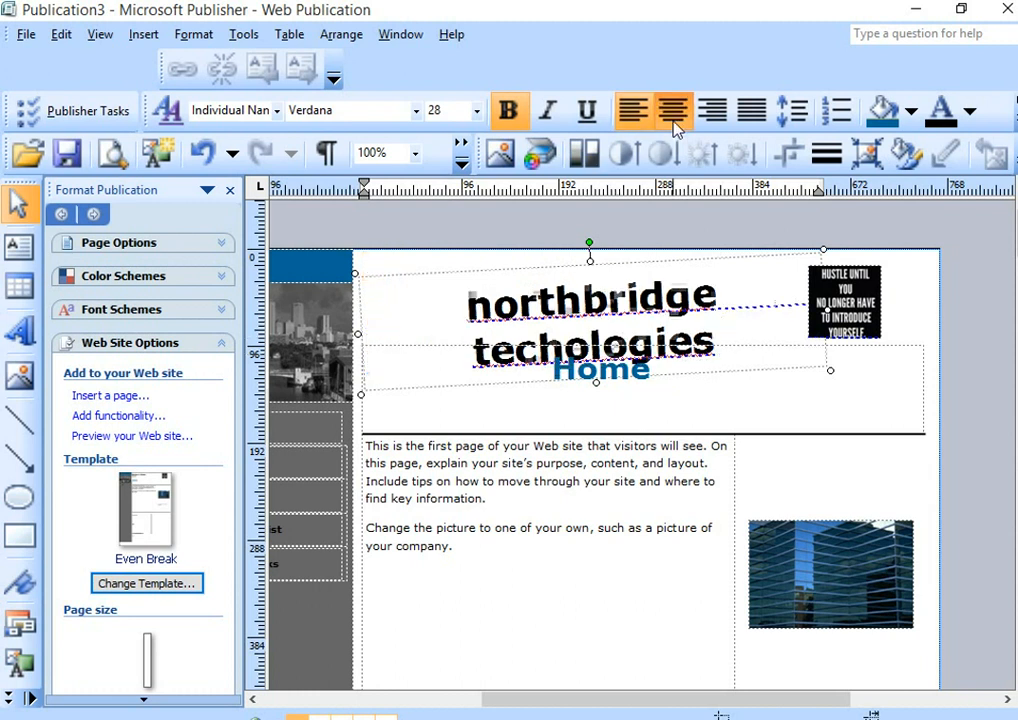
click(489, 345)
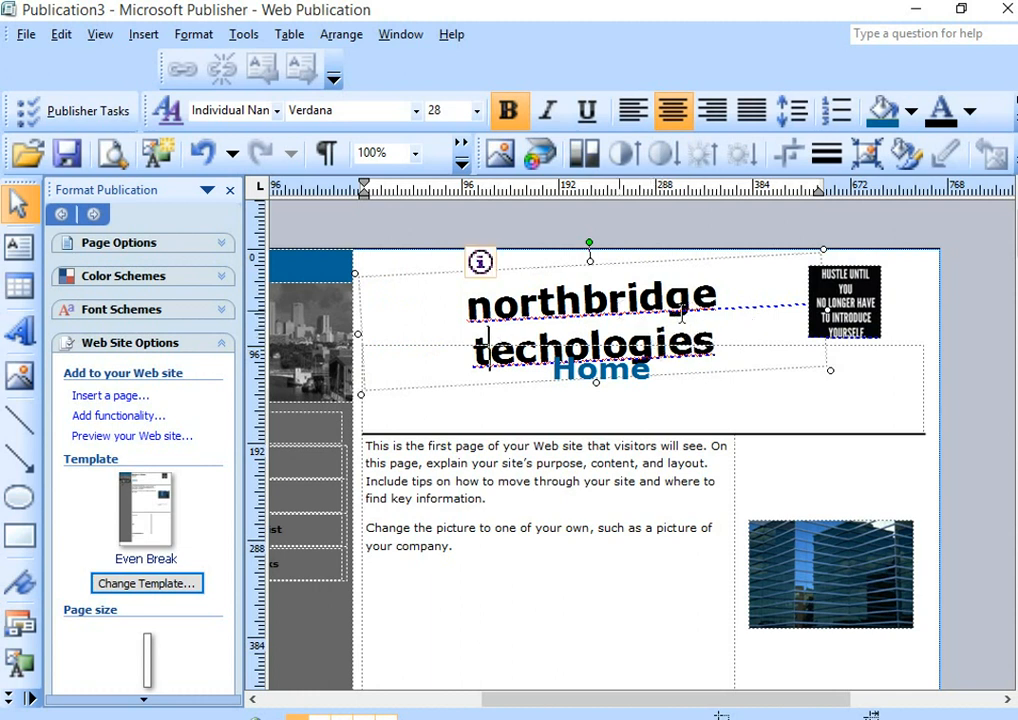
click(466, 303)
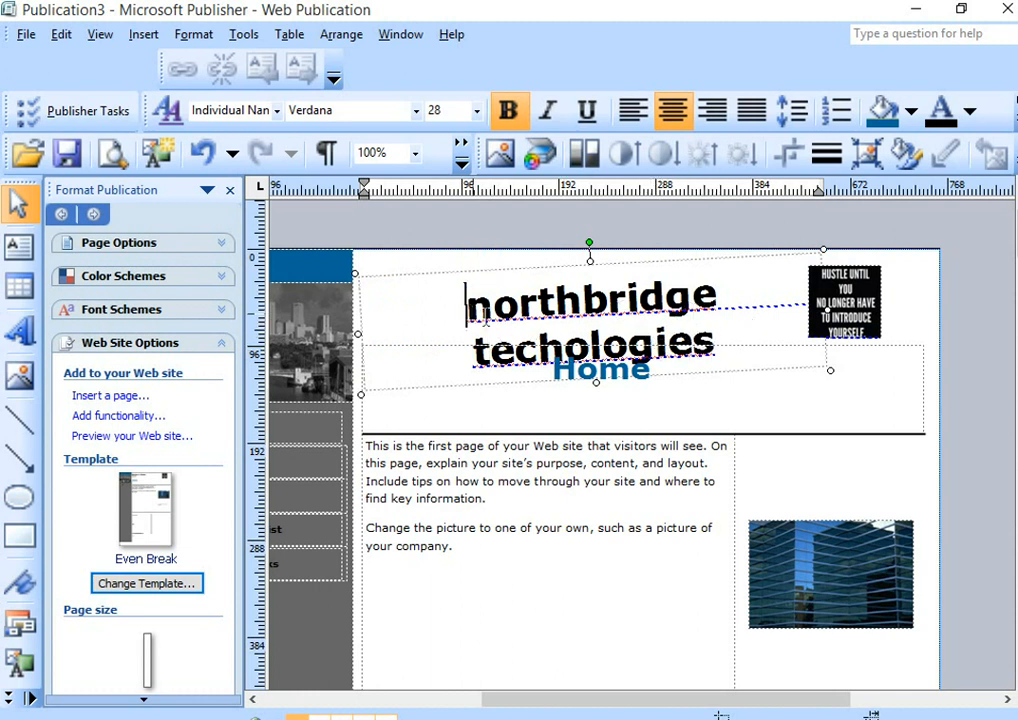
key(Escape)
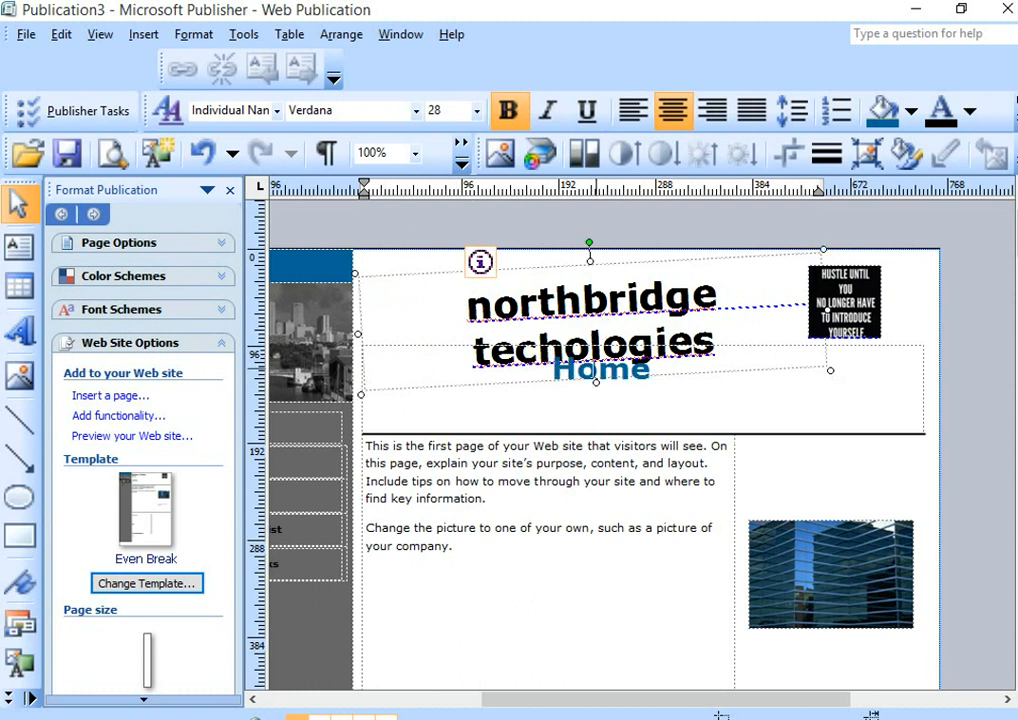
Step: Shrink the Home title box to about the width of its word and place it below the business name at the content's left edge
double_click(630, 365)
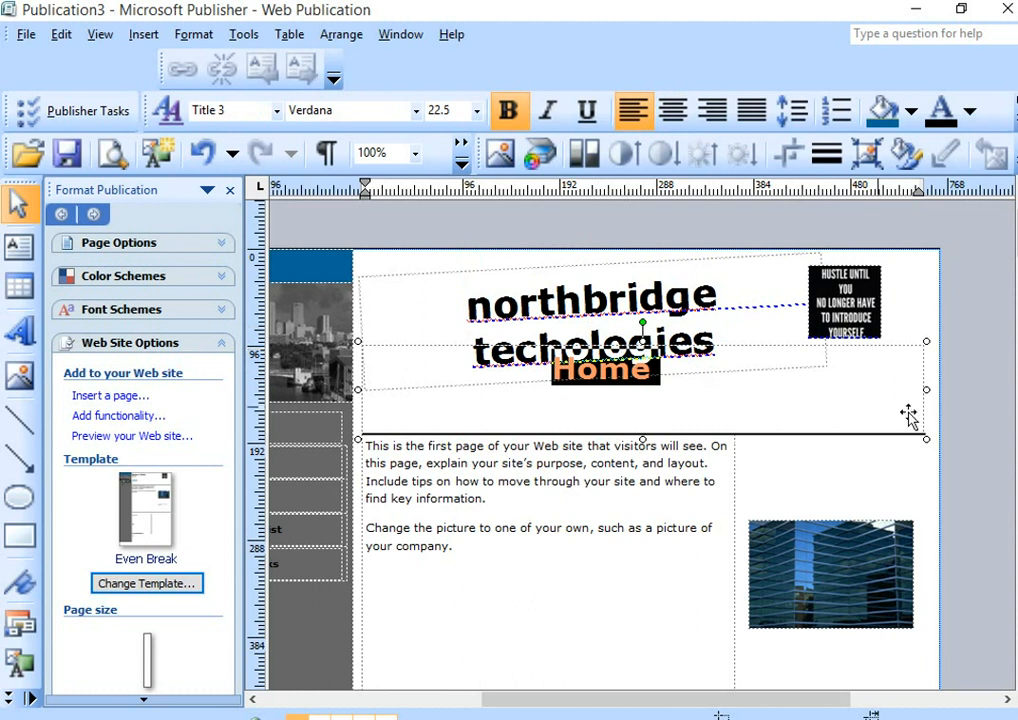
drag(925, 390, 608, 401)
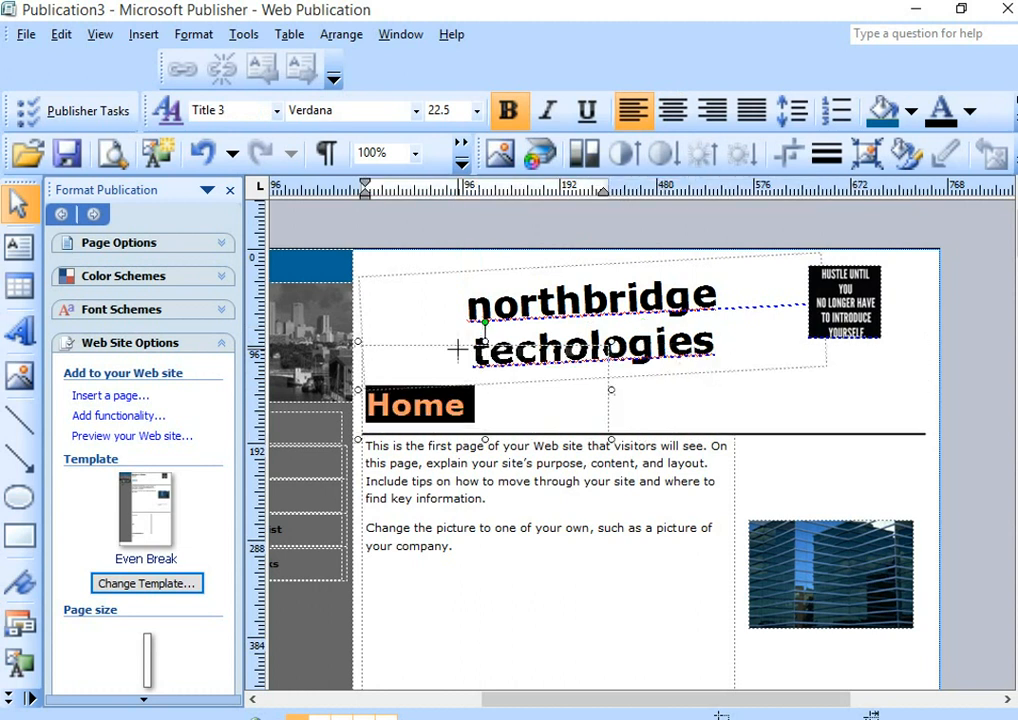
drag(474, 373, 474, 372)
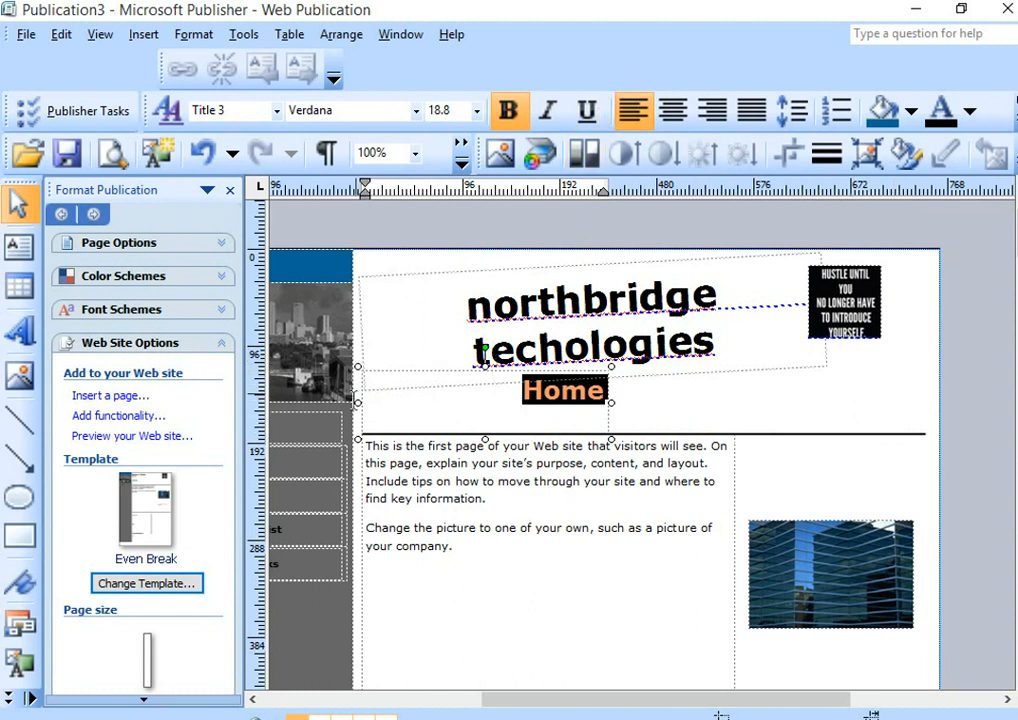
click(359, 407)
drag(528, 392, 388, 383)
click(566, 358)
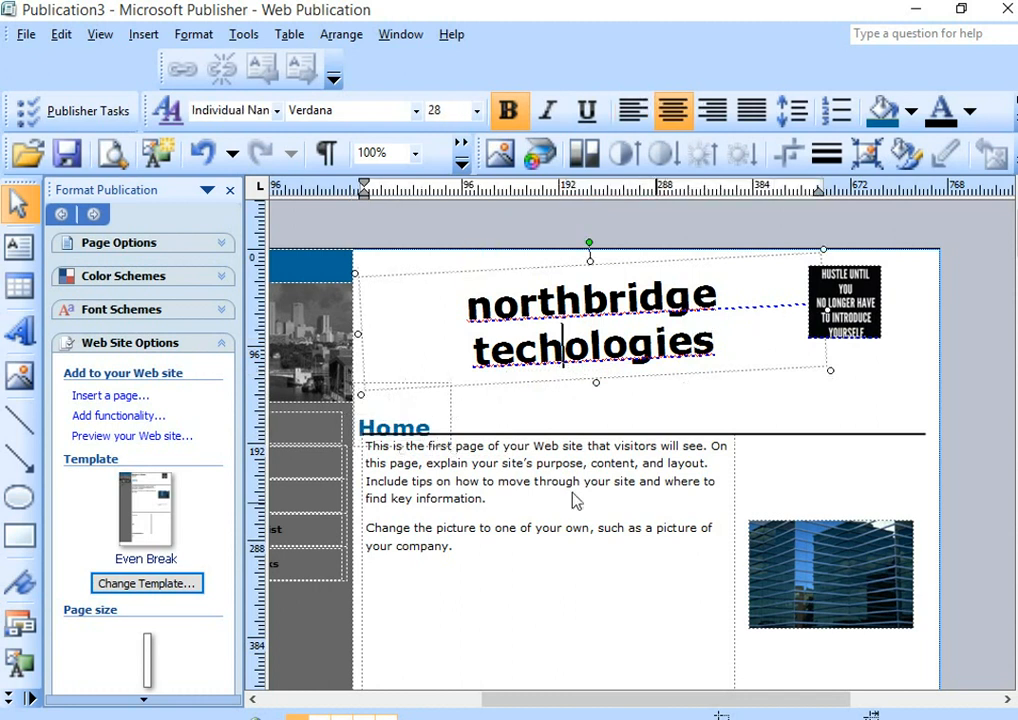
Step: Fill the home page's main body text box with the gold scheme color
click(484, 484)
key(ctrl+a)
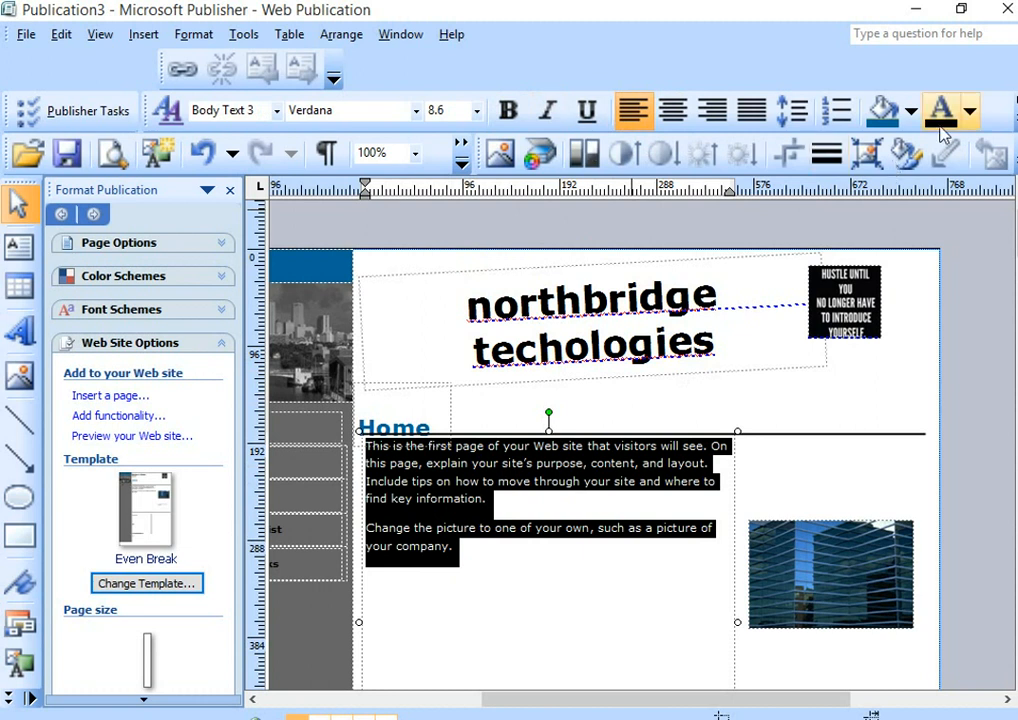
click(911, 111)
click(891, 193)
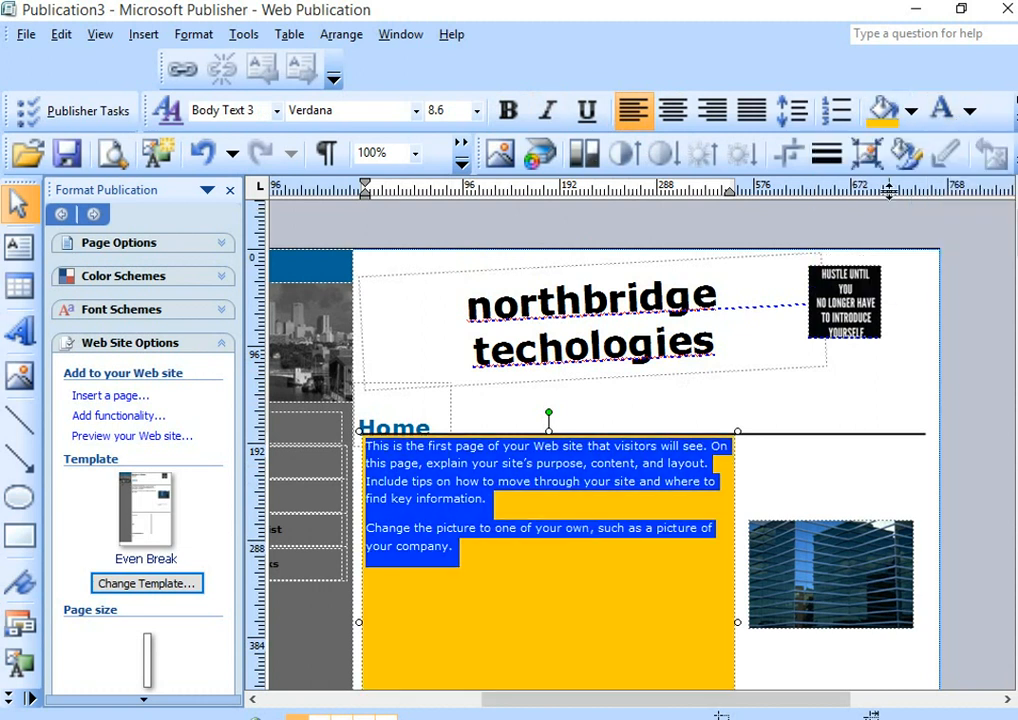
Step: Set the font color of all the text in the gold body text box to white
click(536, 574)
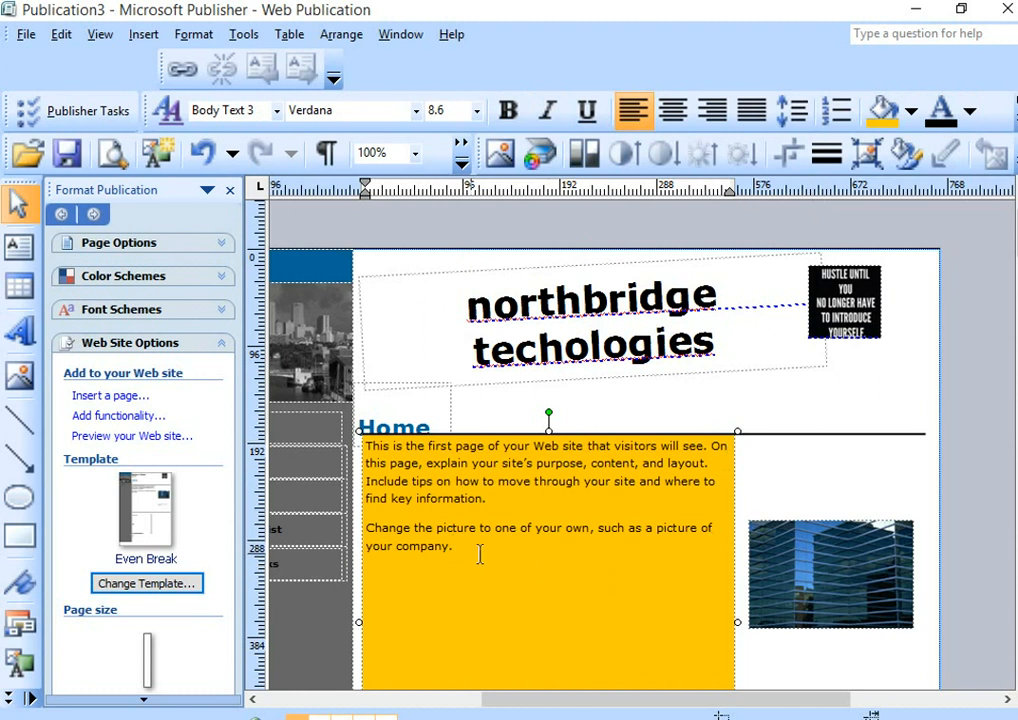
key(ctrl+a)
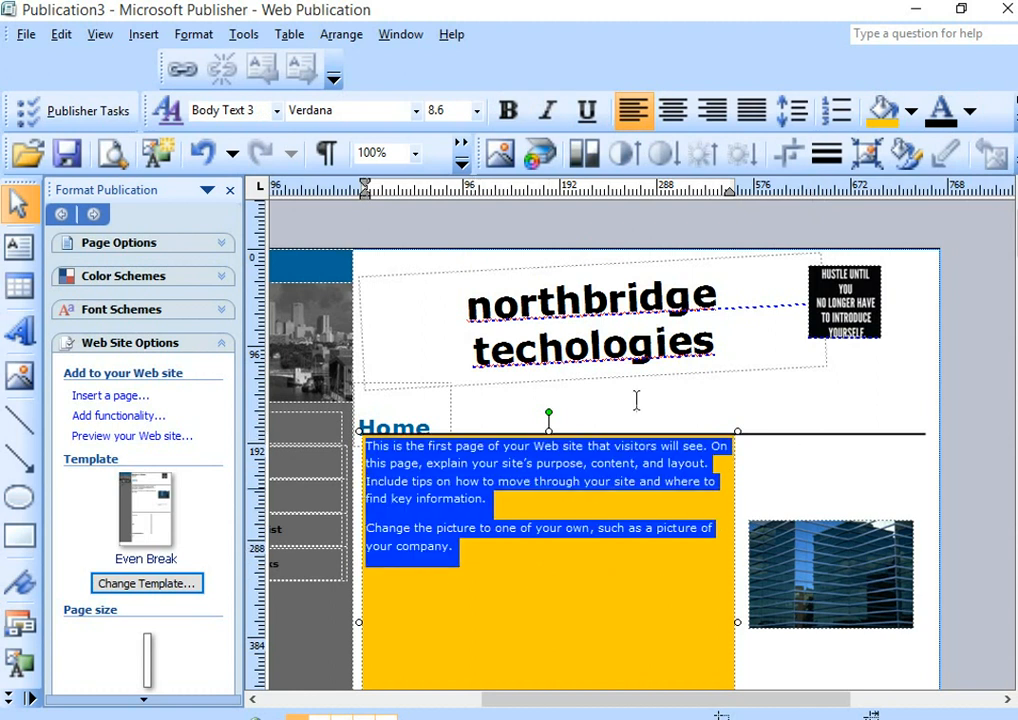
click(968, 111)
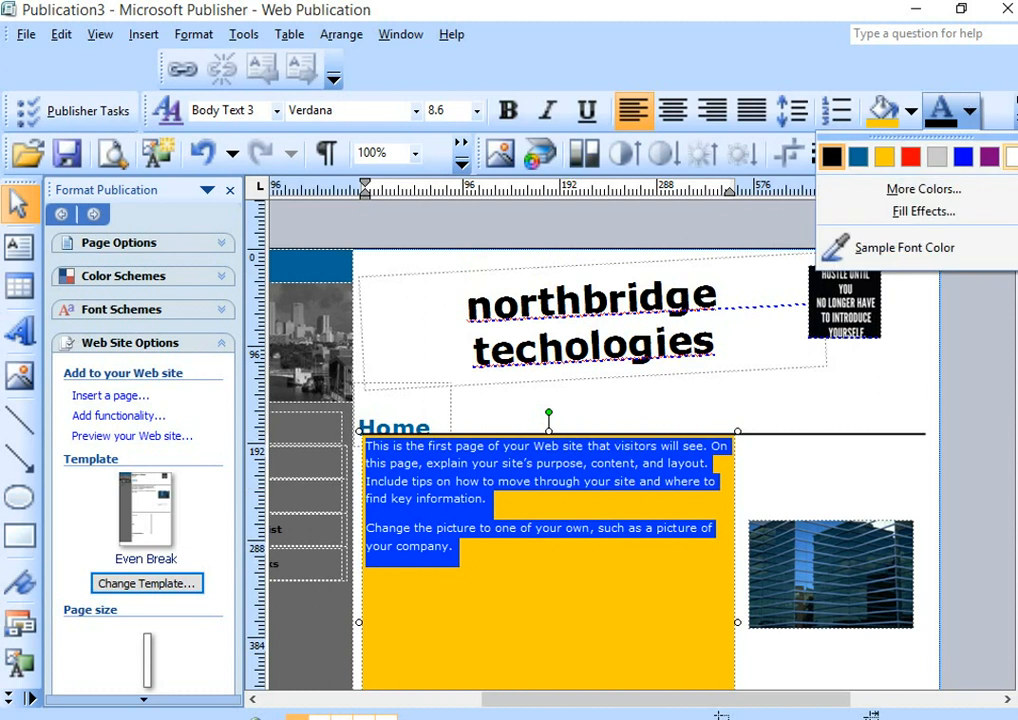
click(1010, 156)
Step: Set the font color of all the text in the gold body text box to purple
click(650, 567)
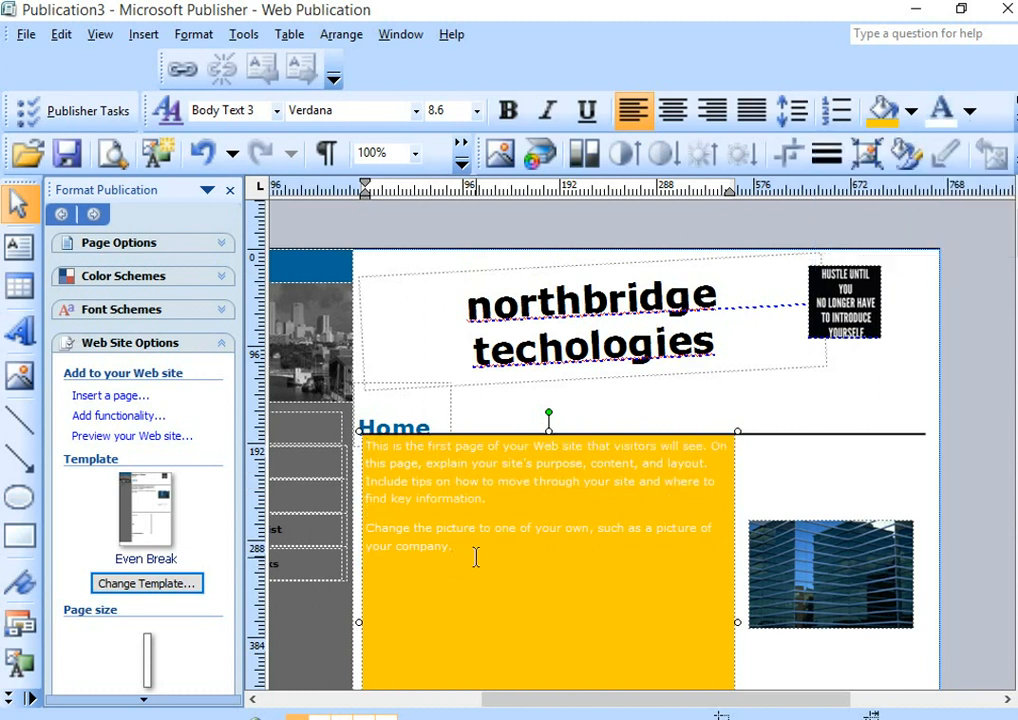
key(ctrl+a)
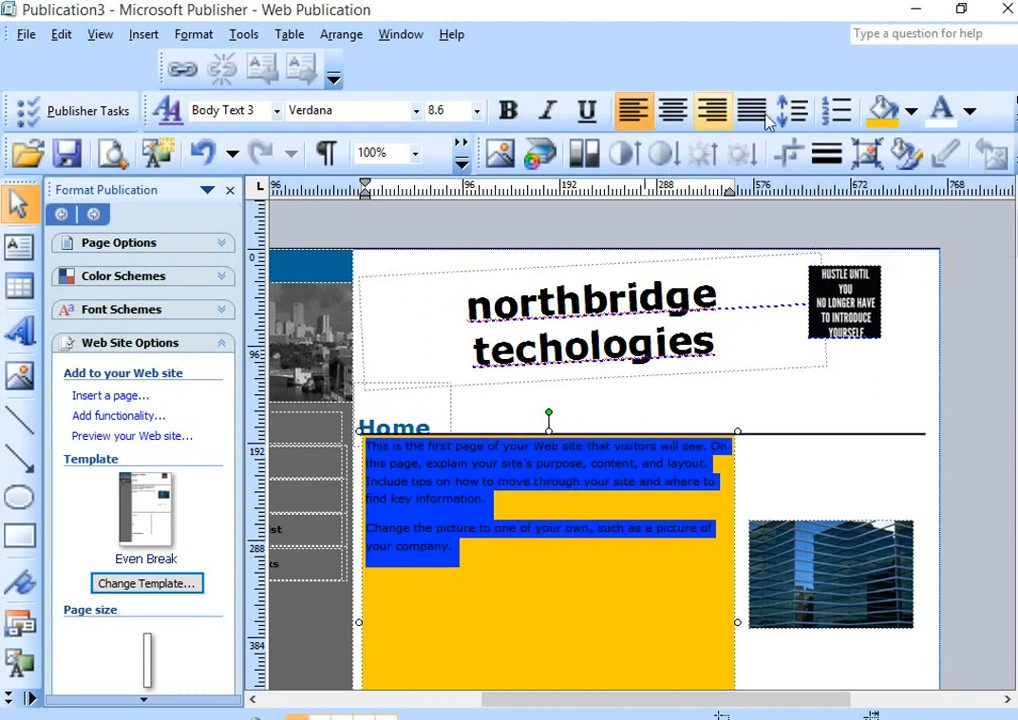
click(969, 114)
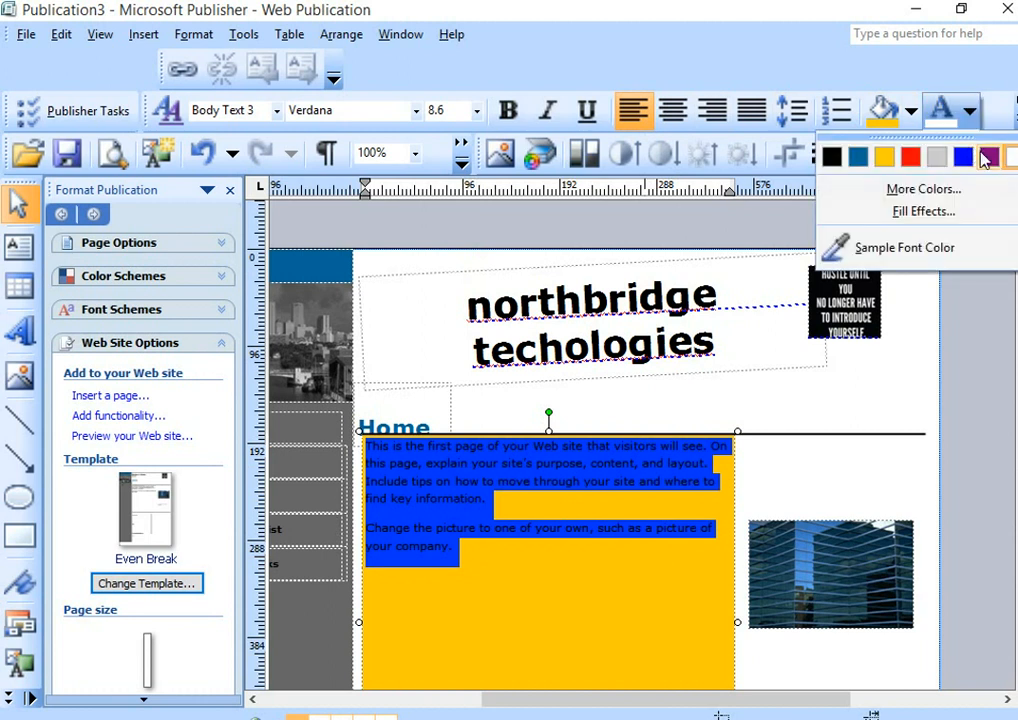
click(988, 157)
click(632, 625)
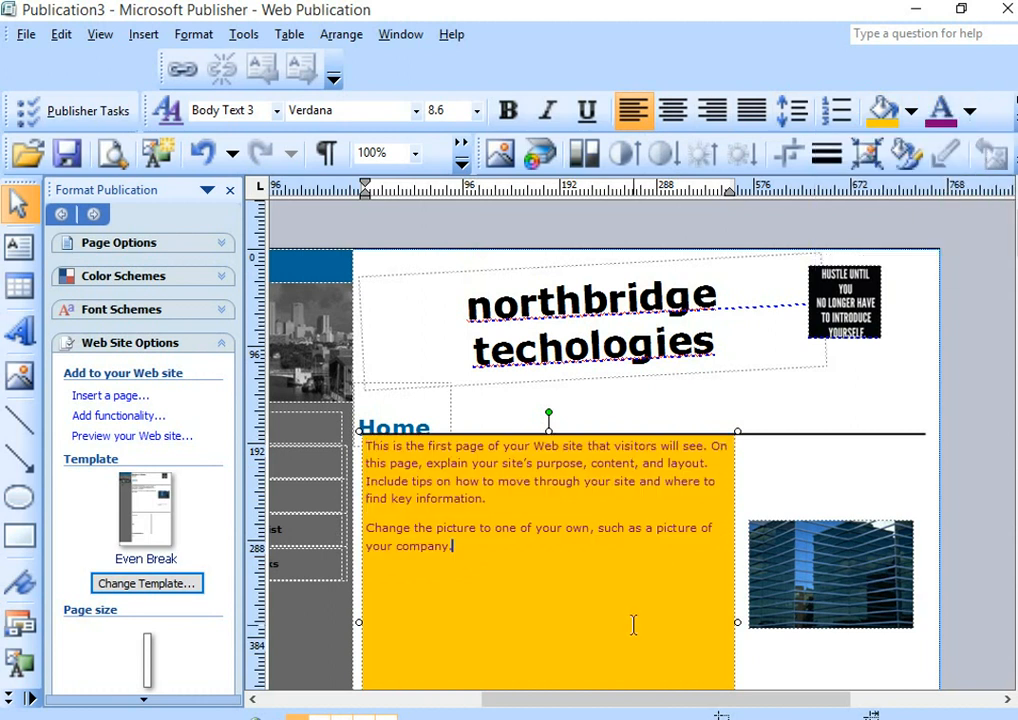
Step: Change all the text in the gold body text box to the Courier New font at size 18
key(ctrl+a)
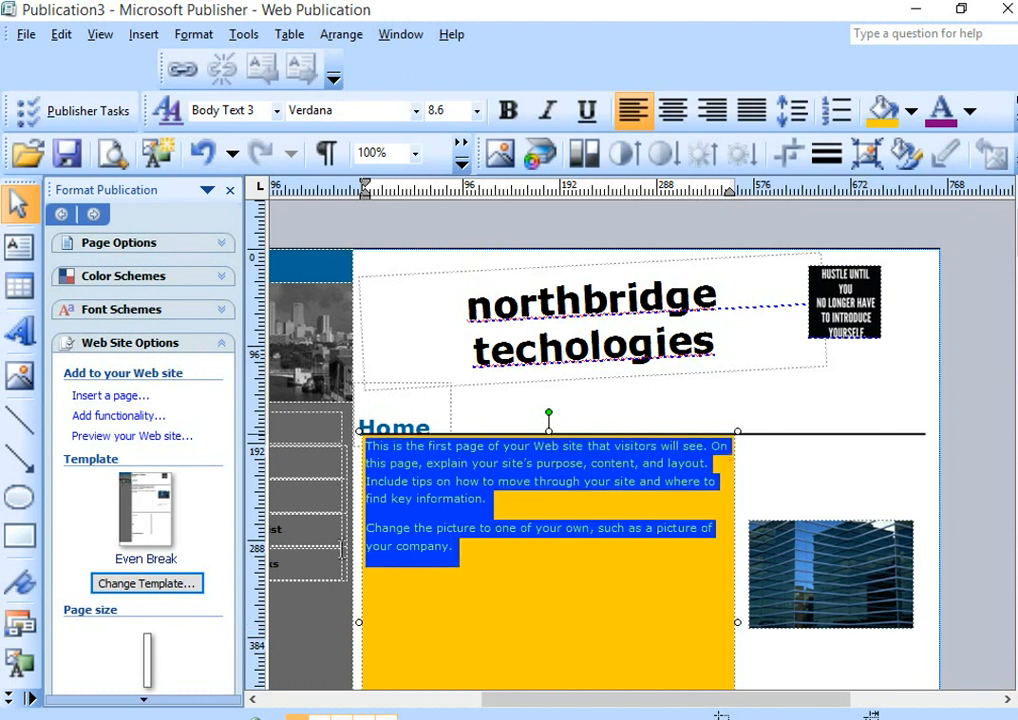
click(416, 112)
click(391, 197)
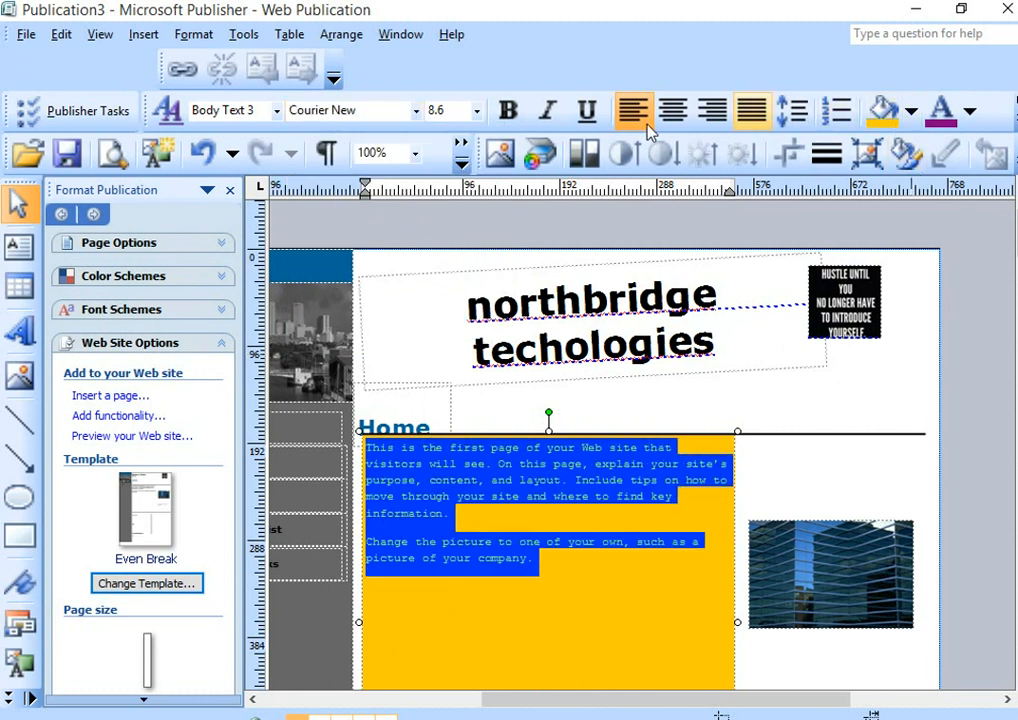
click(477, 111)
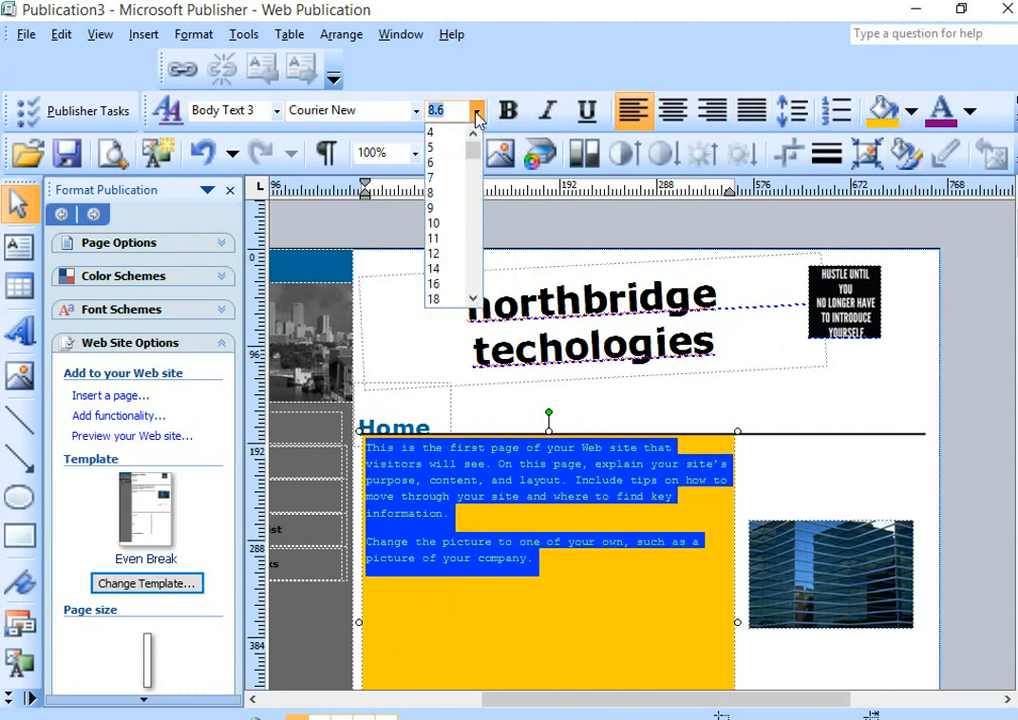
click(449, 300)
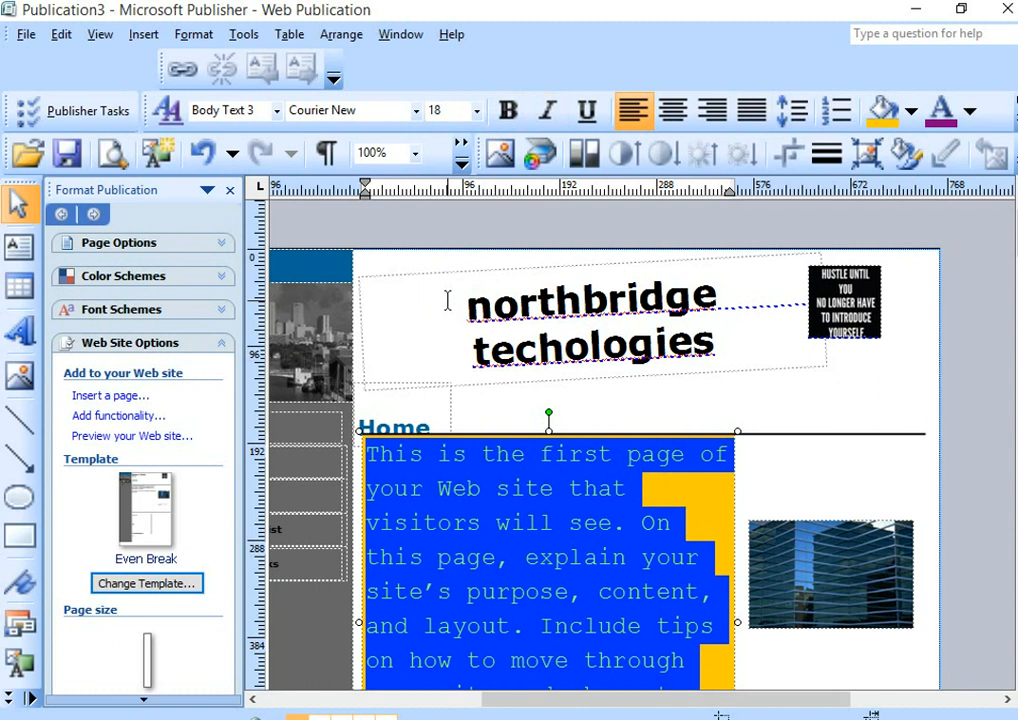
click(718, 516)
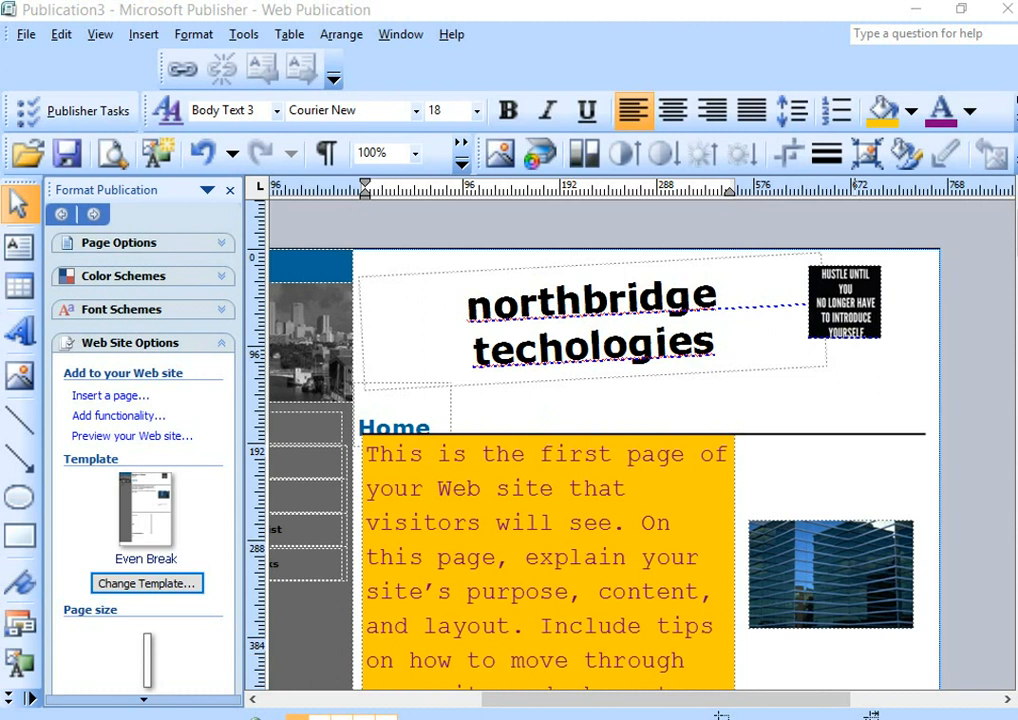
key(alt+Tab)
triple_click(639, 500)
click(693, 509)
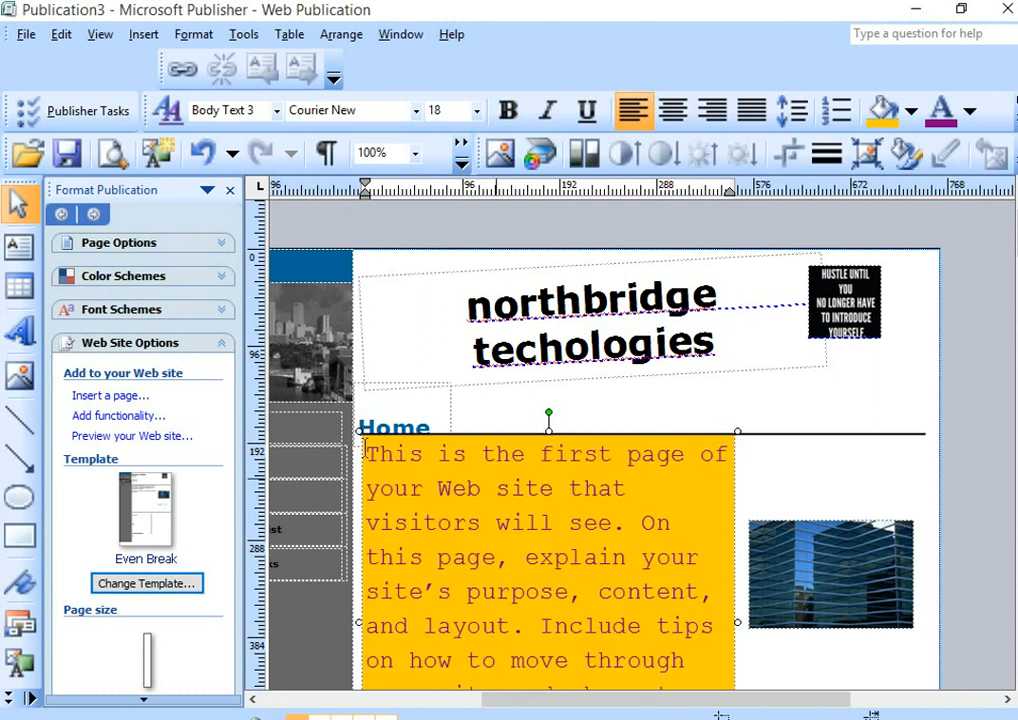
click(335, 368)
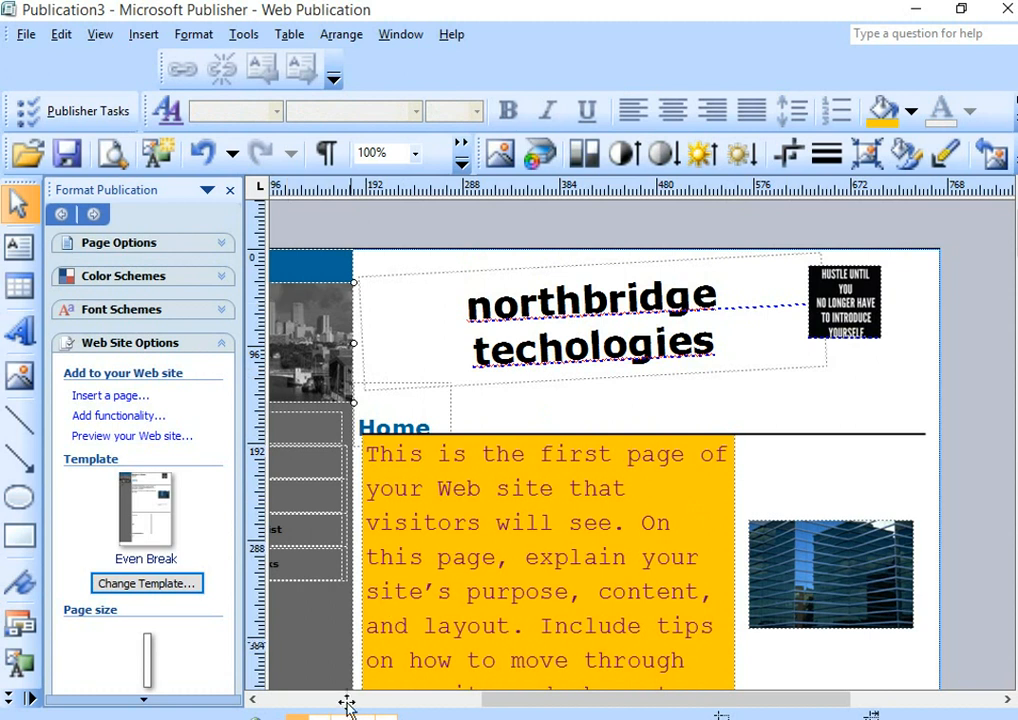
Step: Move the Home title box slightly up so the word sits just above the horizontal line, aligned with the body text
drag(693, 698, 658, 714)
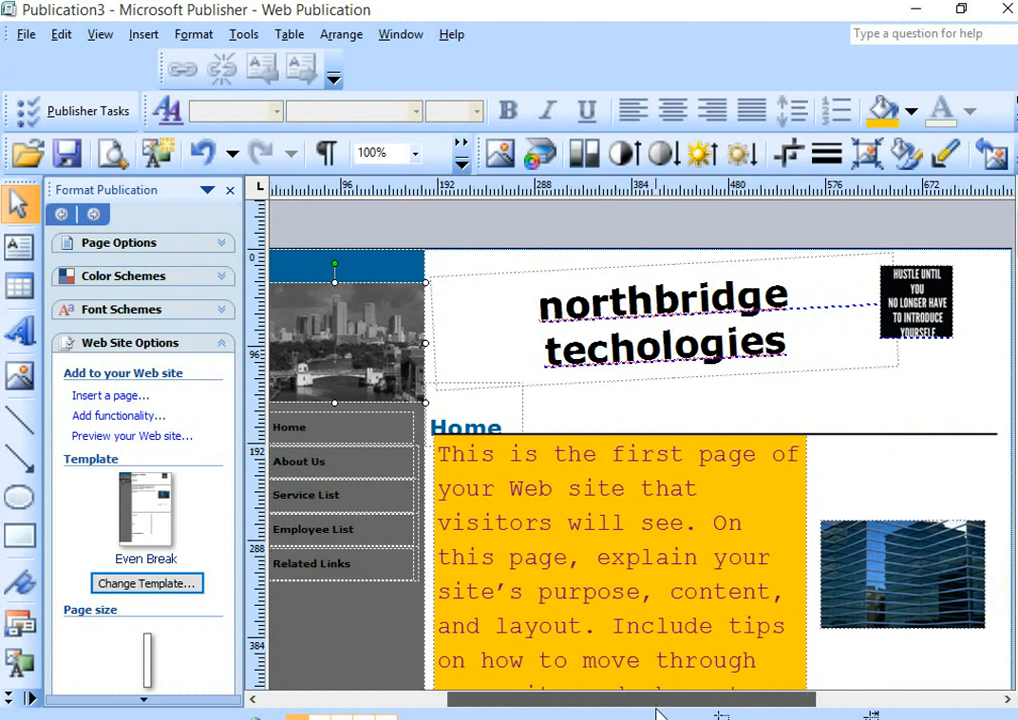
double_click(505, 400)
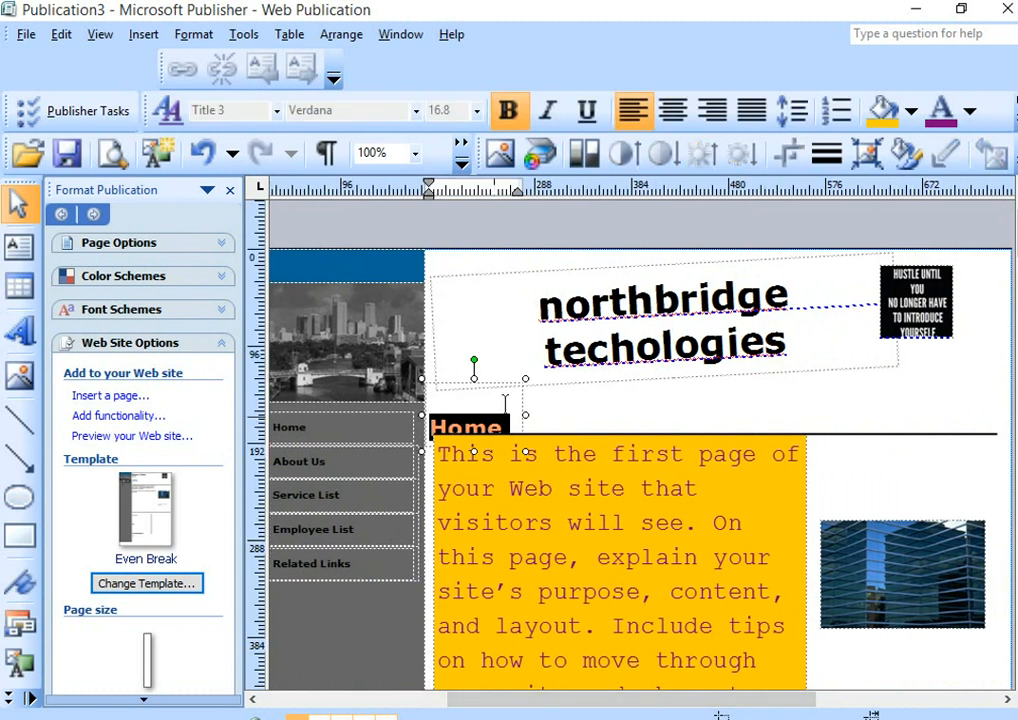
mouse_move(472, 385)
mouse_down()
mouse_move(471, 370)
mouse_move(481, 373)
mouse_up()
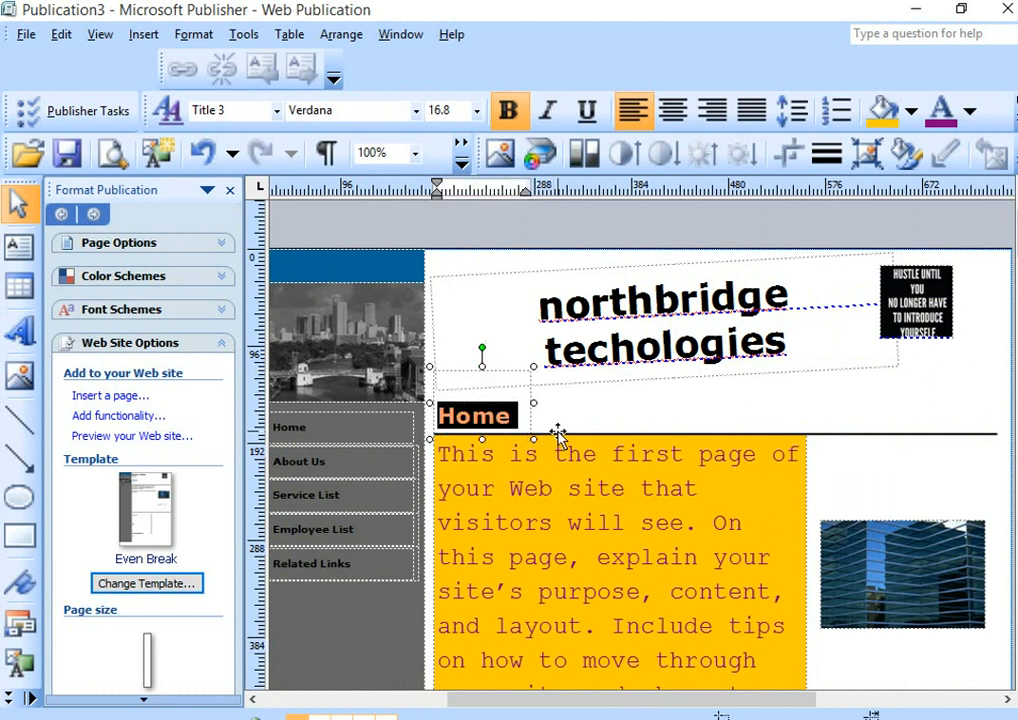
Step: Change the fill color of the home page's main body text box to black
click(453, 458)
key(ctrl+a)
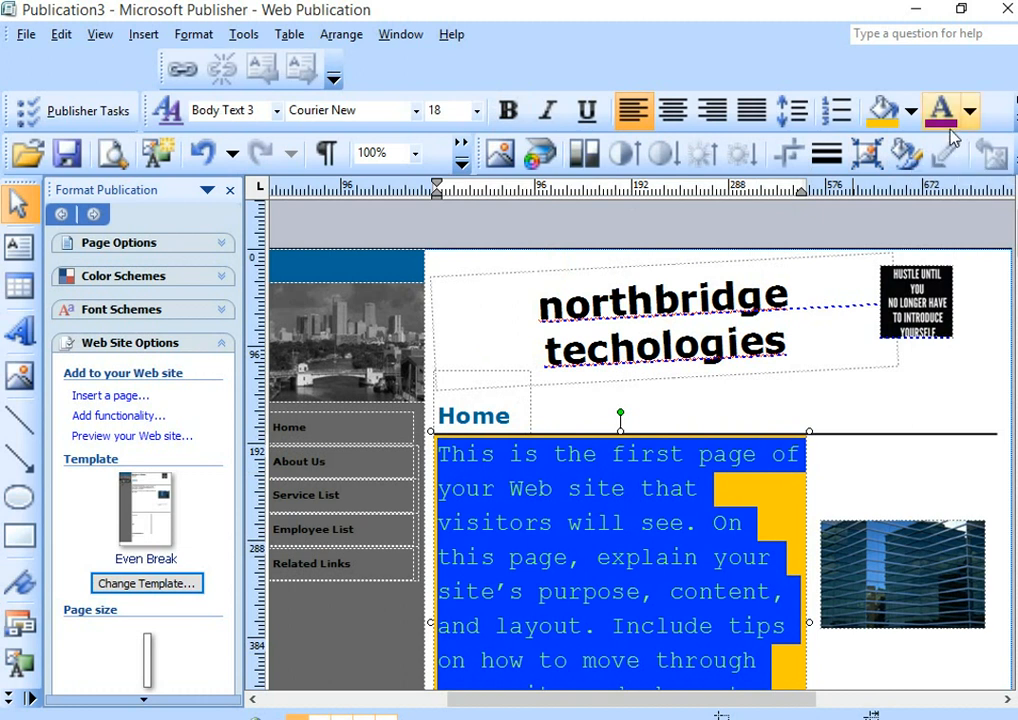
click(759, 484)
key(ctrl+a)
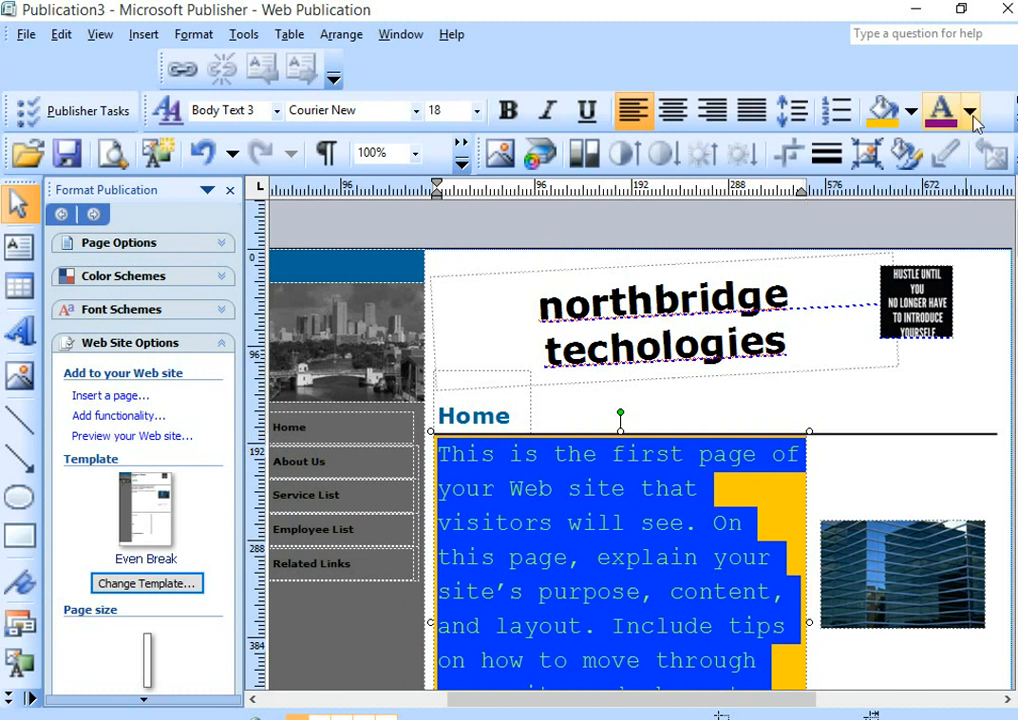
click(910, 112)
click(831, 186)
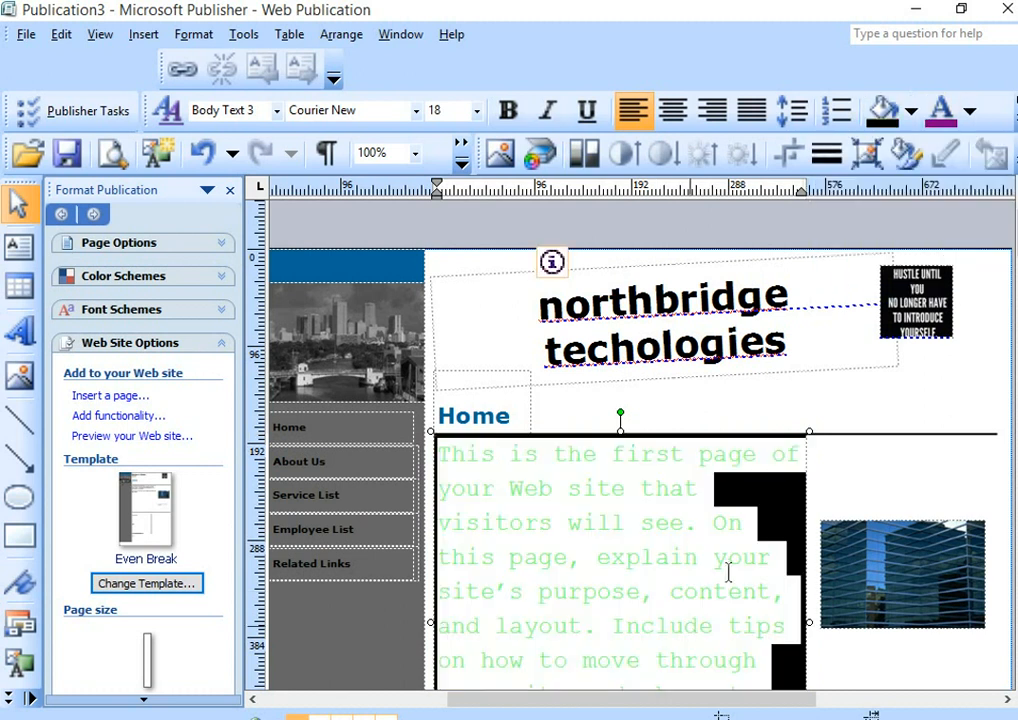
click(767, 510)
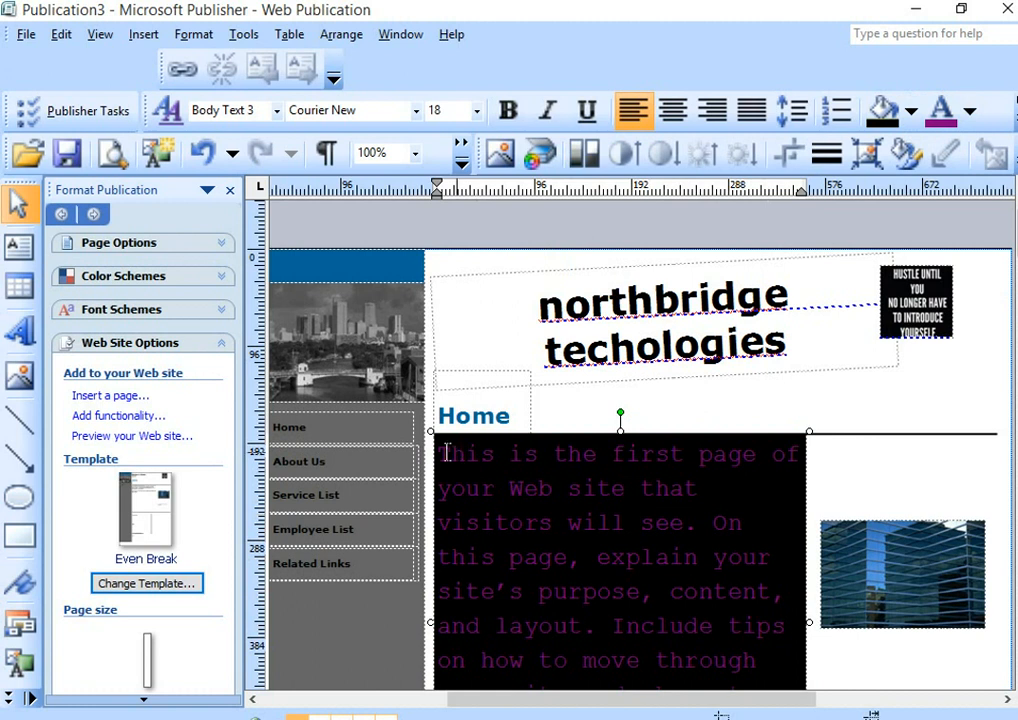
Step: Set the font color of all the text in the black body text box to gold
key(ctrl+a)
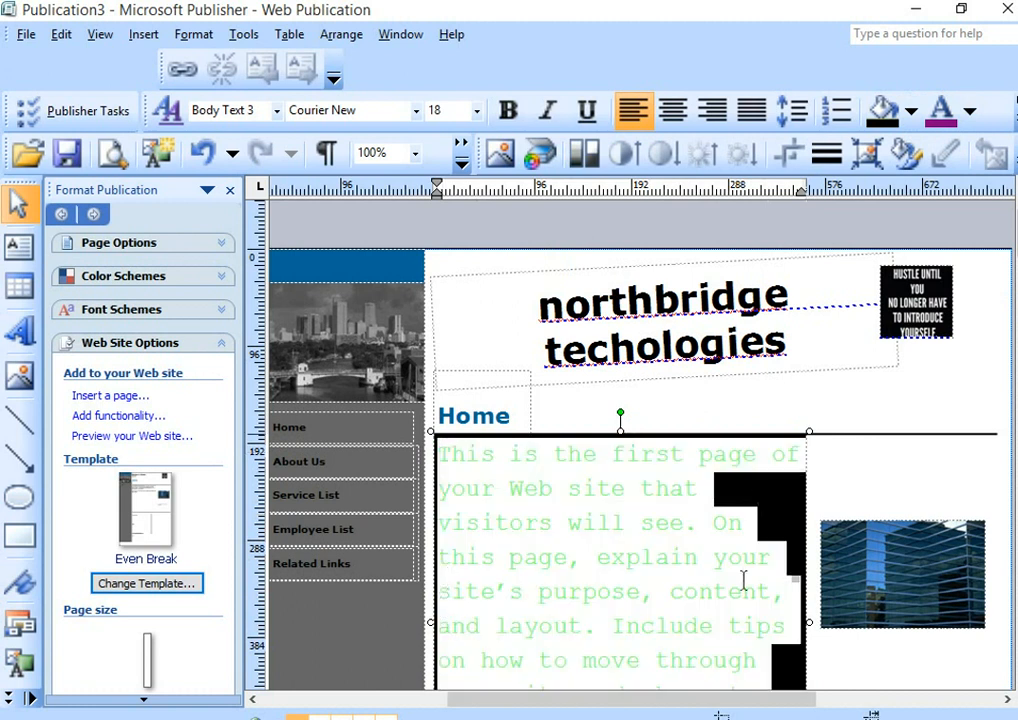
click(968, 113)
click(886, 155)
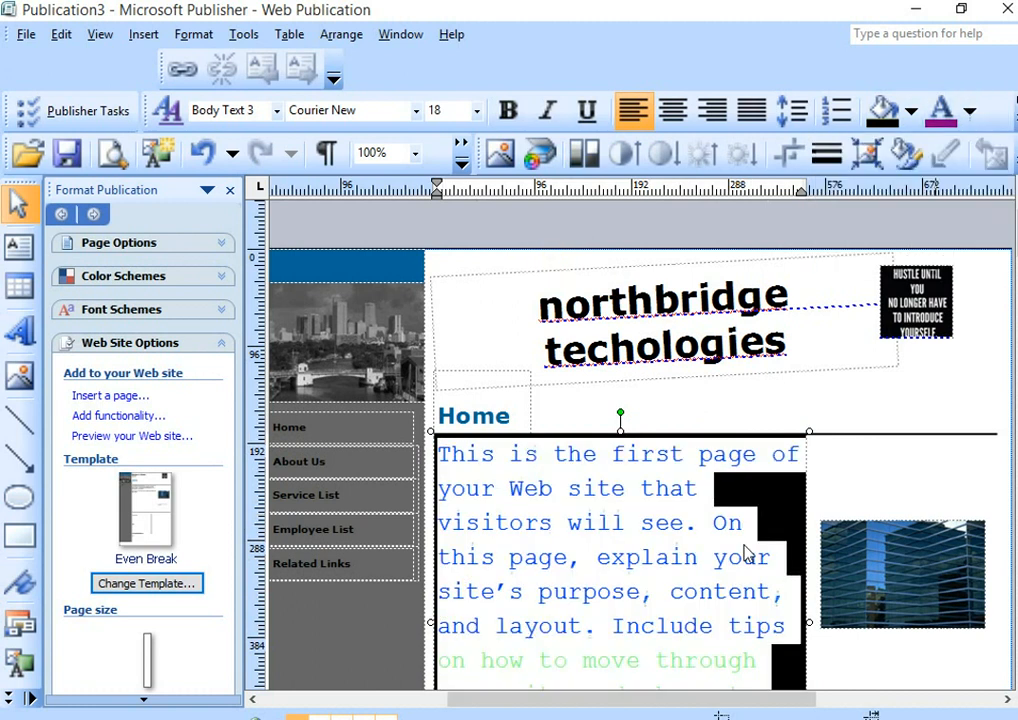
click(770, 508)
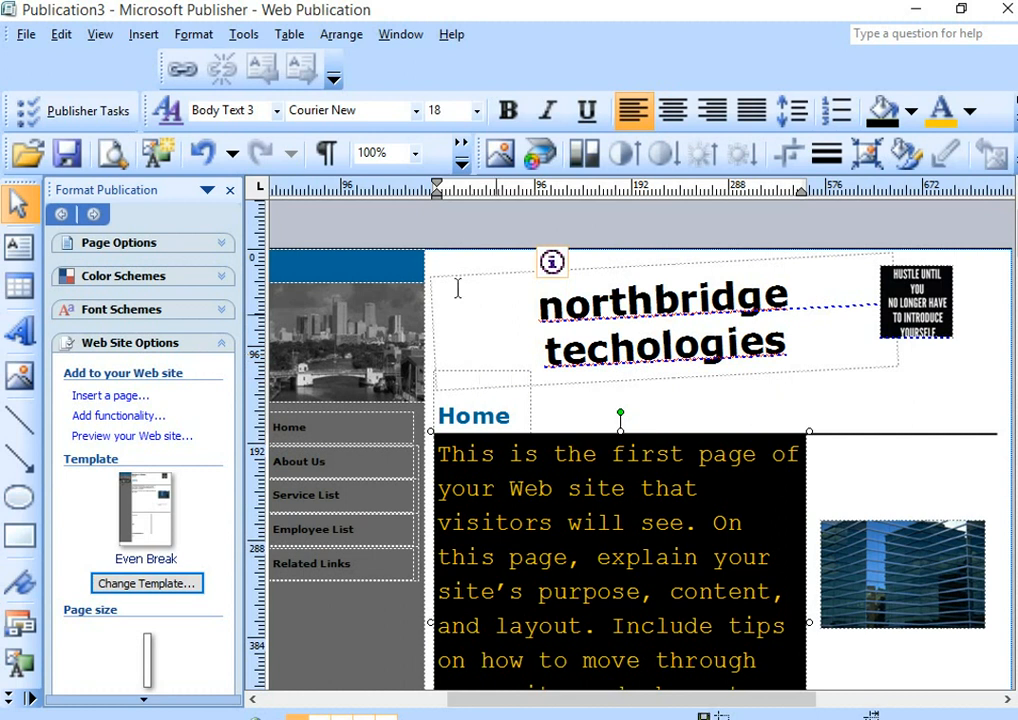
Step: Enlarge the caption text below the building picture, trying font size 28 and settling on 20
scroll(906, 466, down, 3)
scroll(910, 476, down, 3)
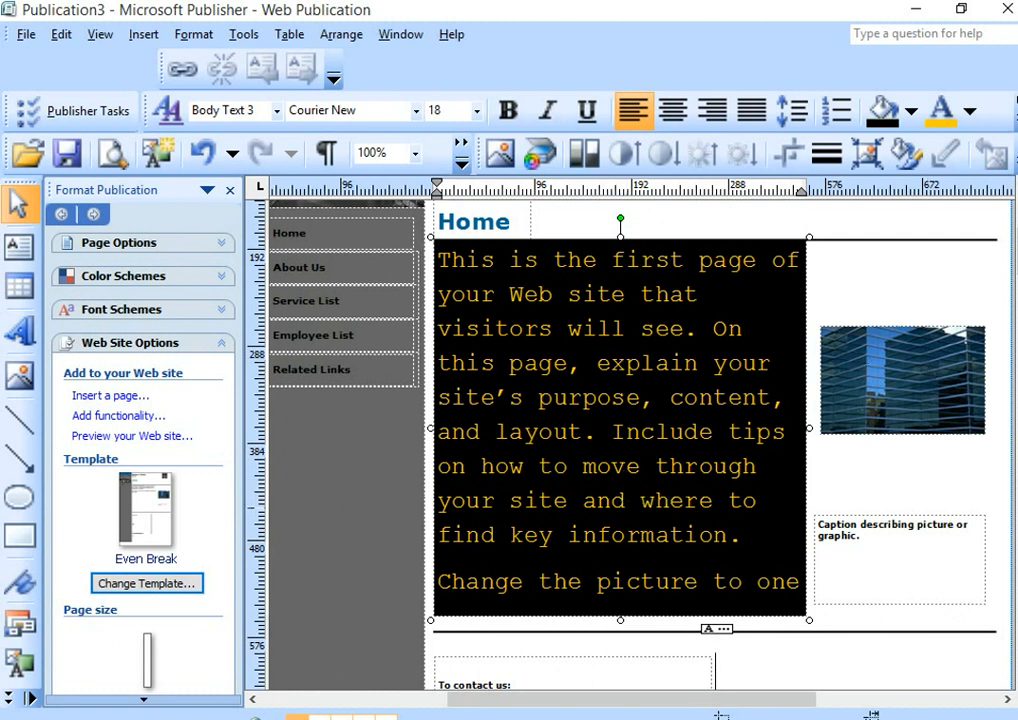
click(908, 545)
click(908, 545)
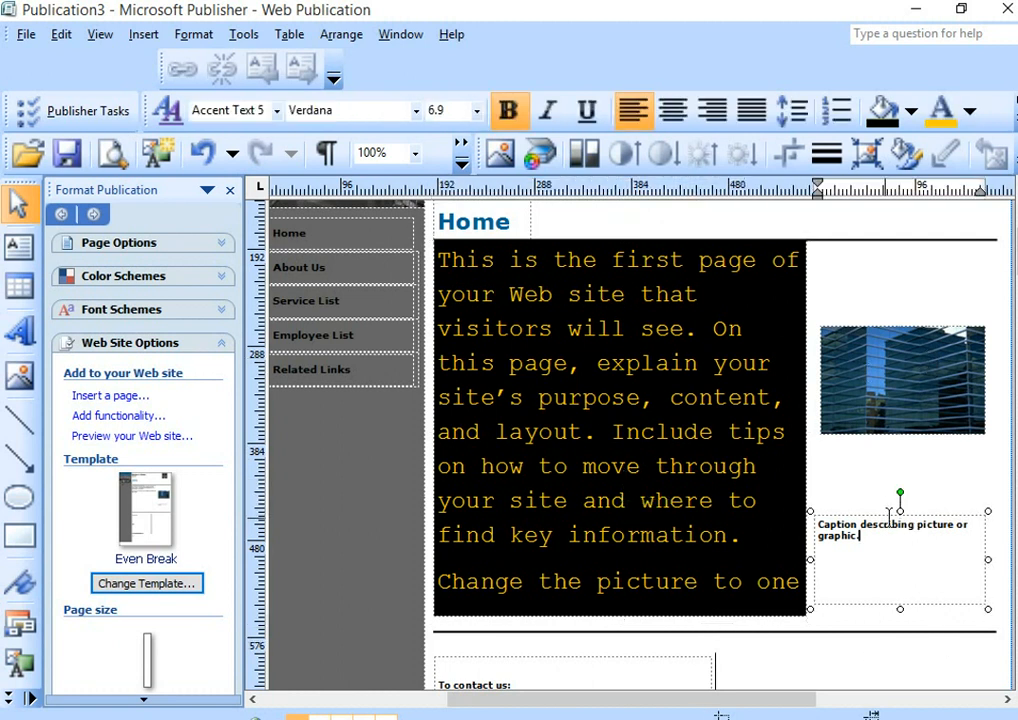
triple_click(965, 525)
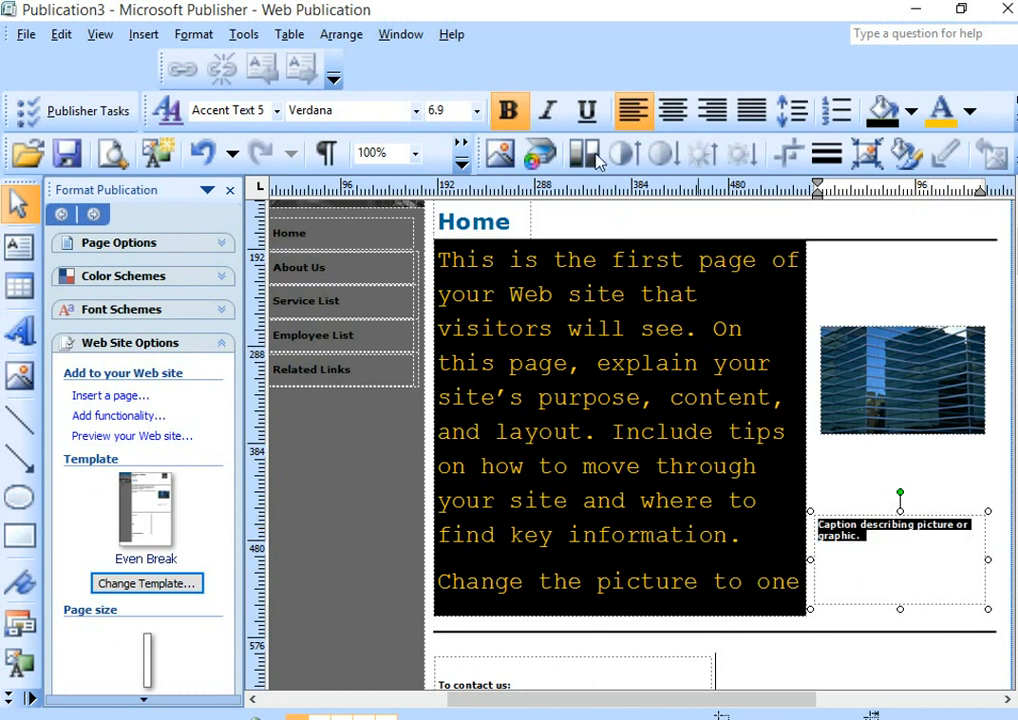
click(476, 112)
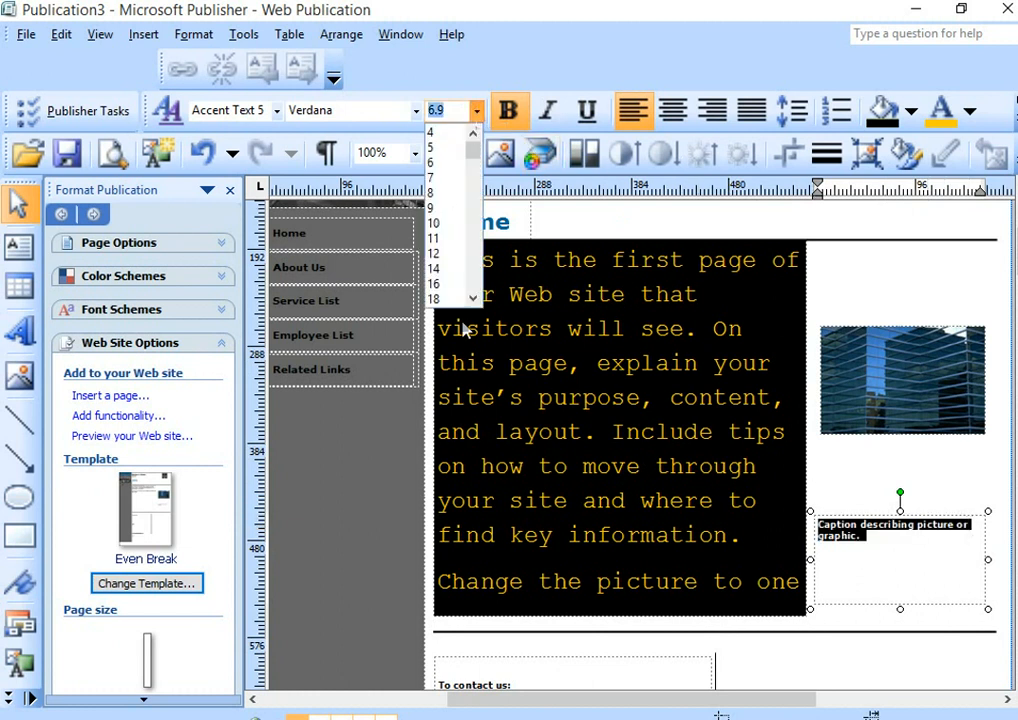
scroll(470, 277, down, 3)
click(467, 270)
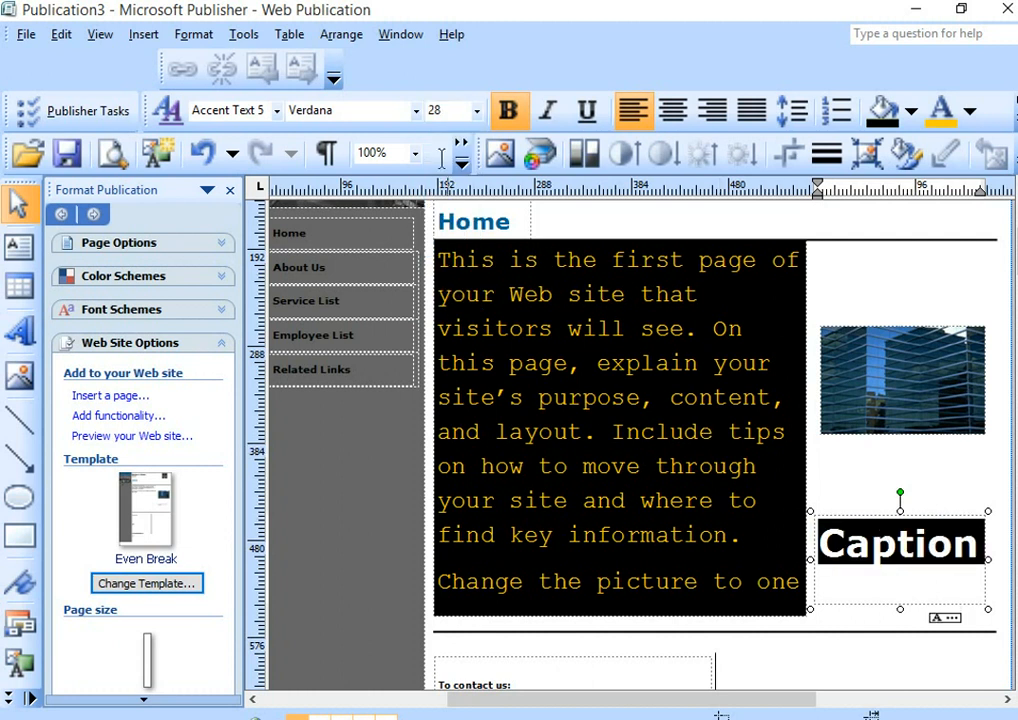
click(476, 112)
click(442, 234)
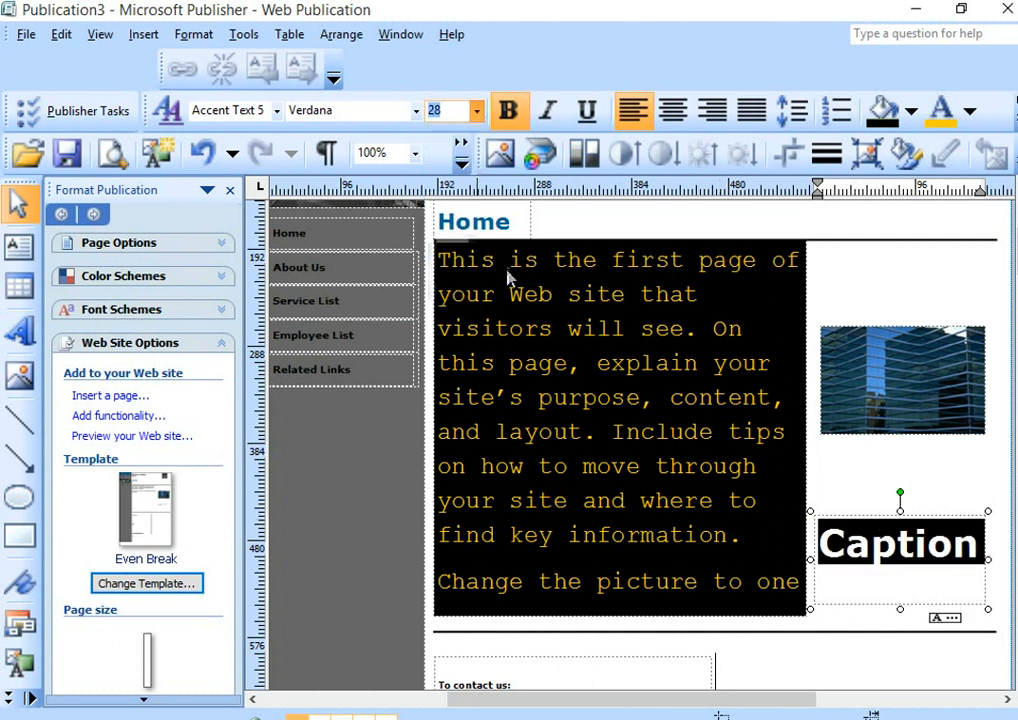
click(971, 528)
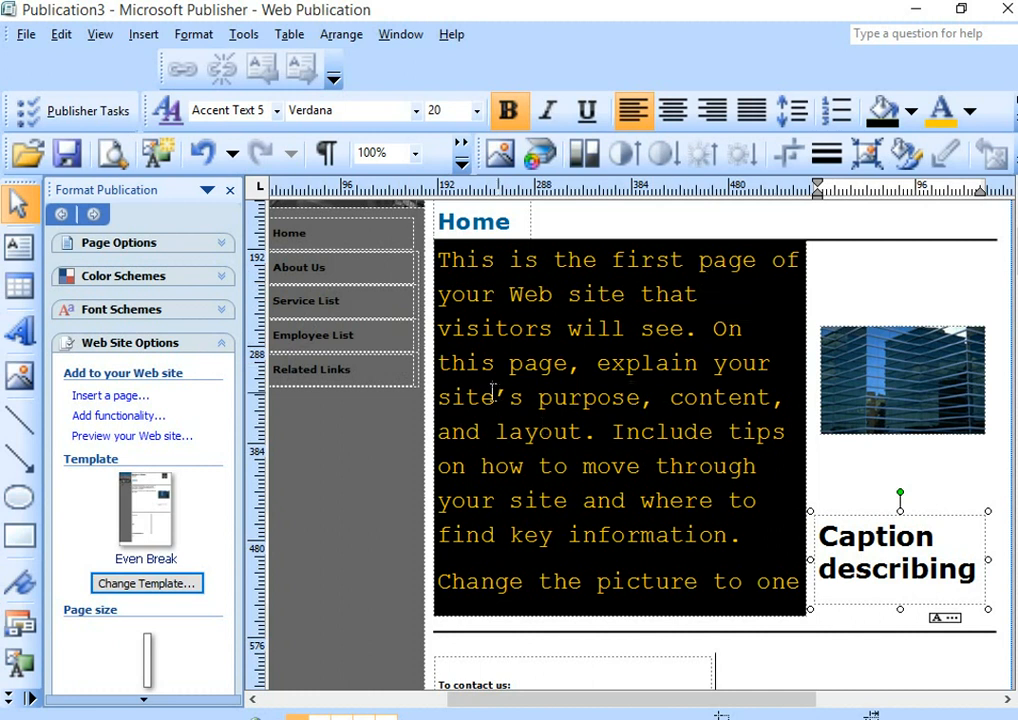
Step: Close the Format Publication task pane to give the page more room
scroll(493, 391, up, 3)
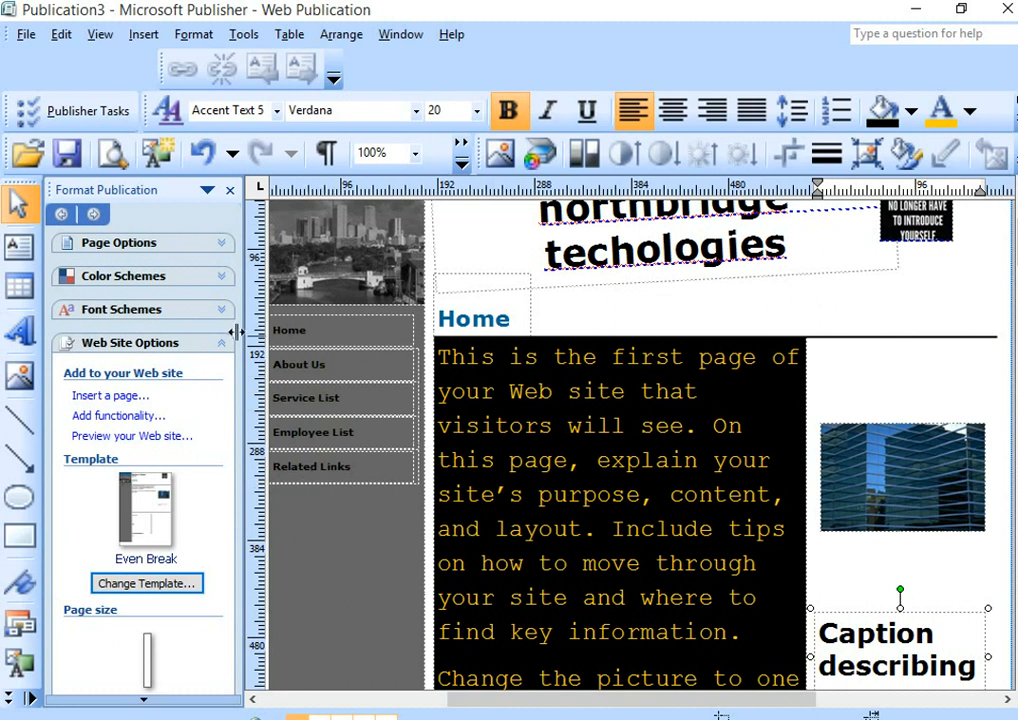
click(230, 190)
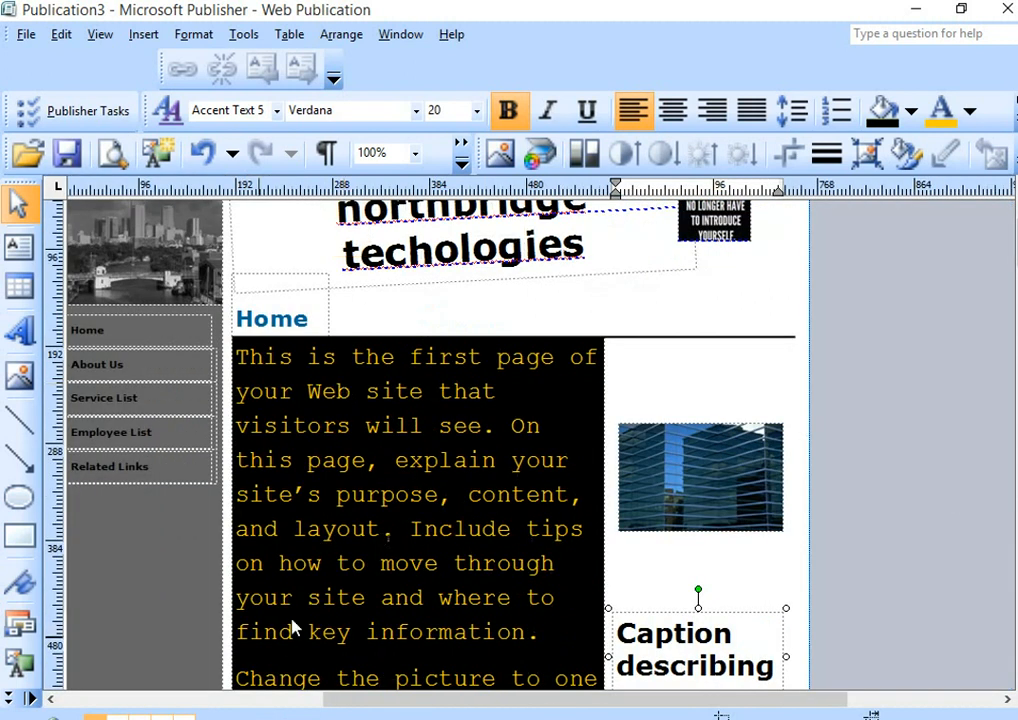
scroll(697, 436, down, 5)
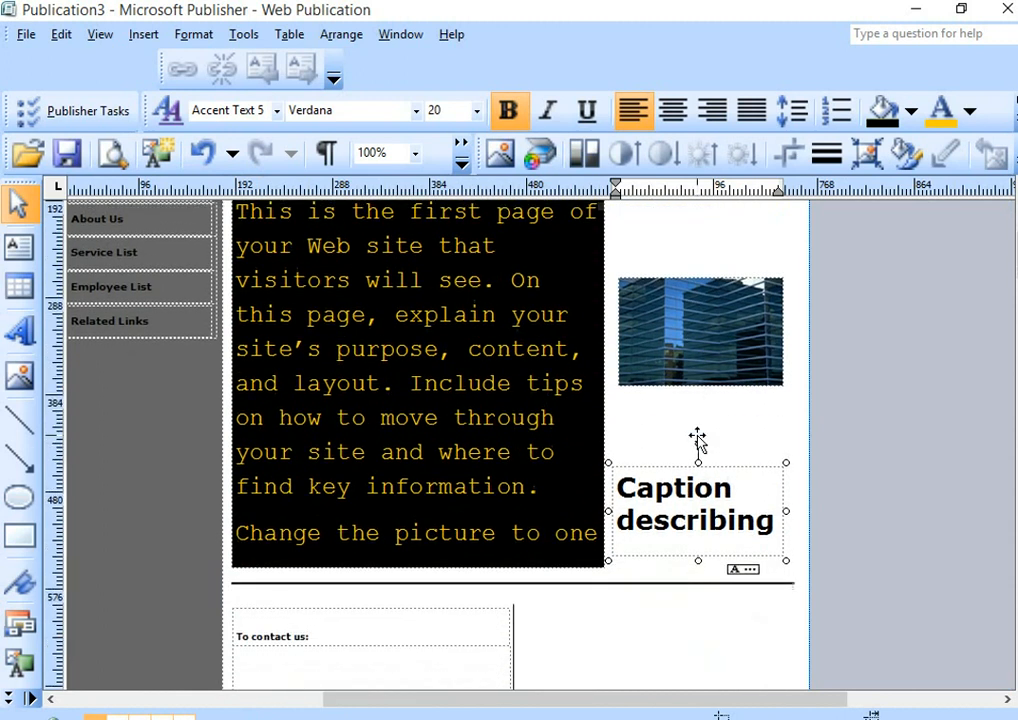
scroll(698, 440, up, 4)
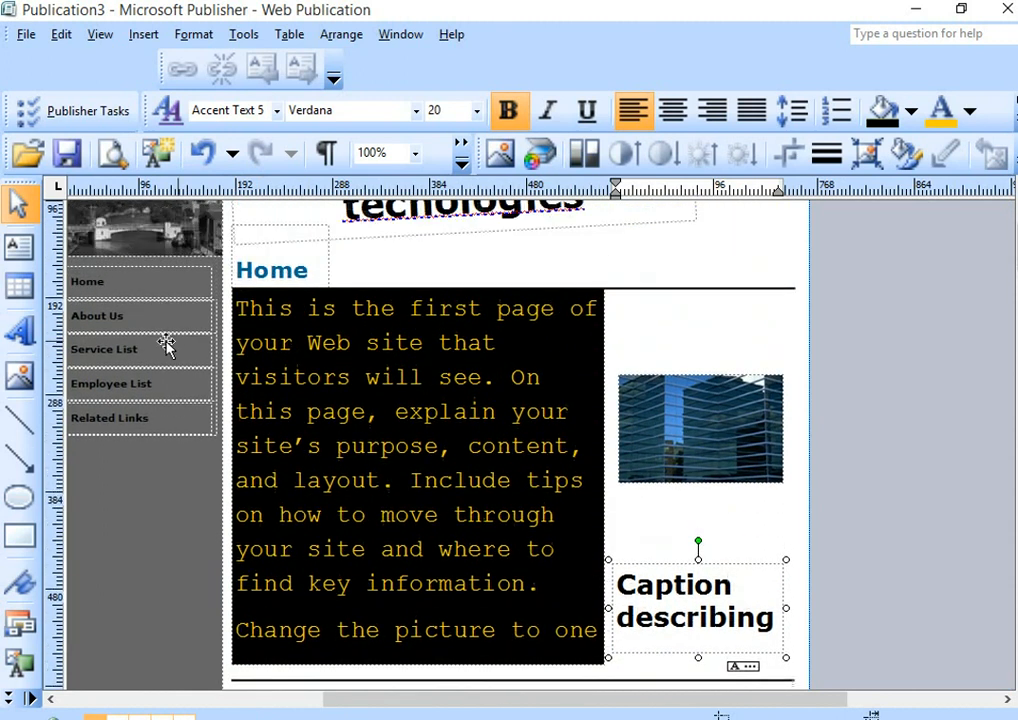
Step: Follow the Service List hyperlink in the site's navigation bar to open that page
click(111, 315)
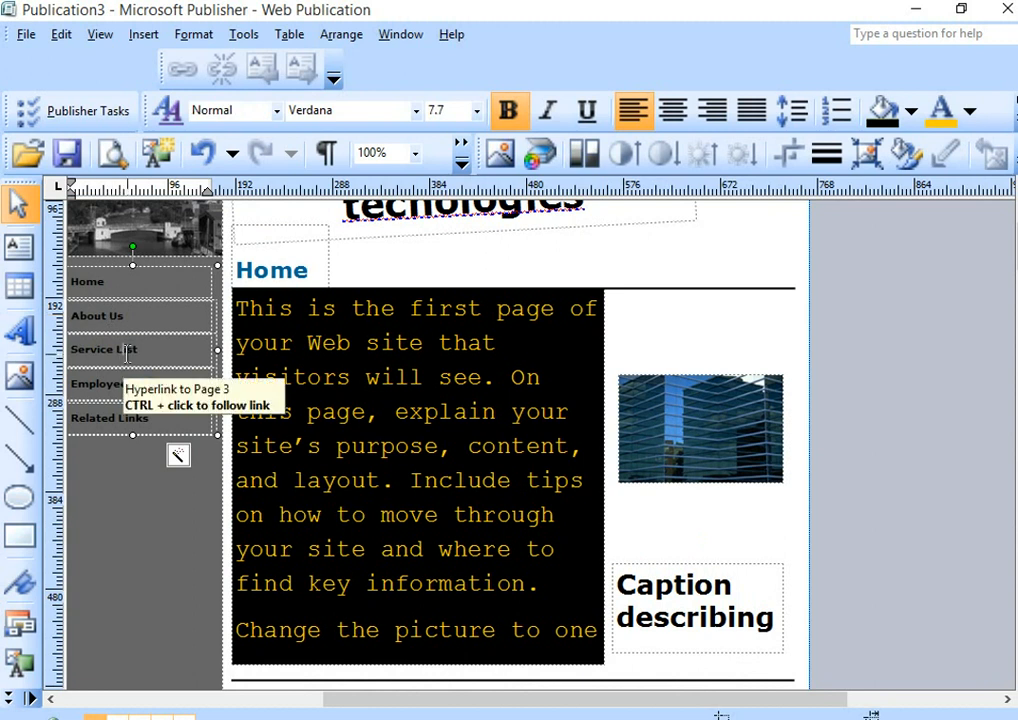
ctrl+click(127, 354)
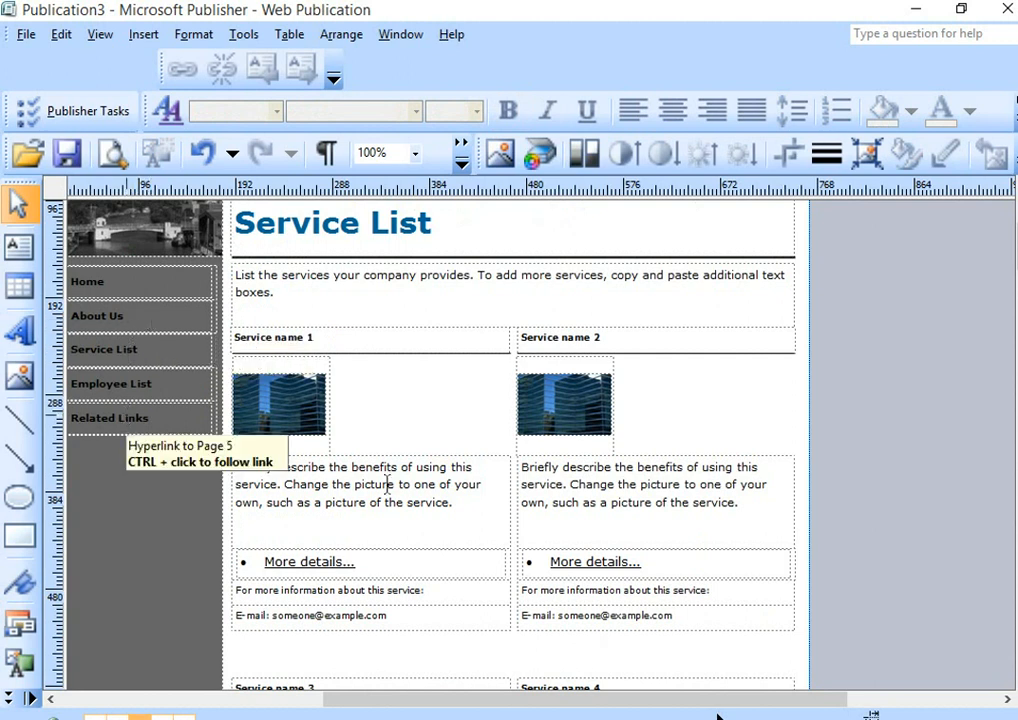
click(134, 420)
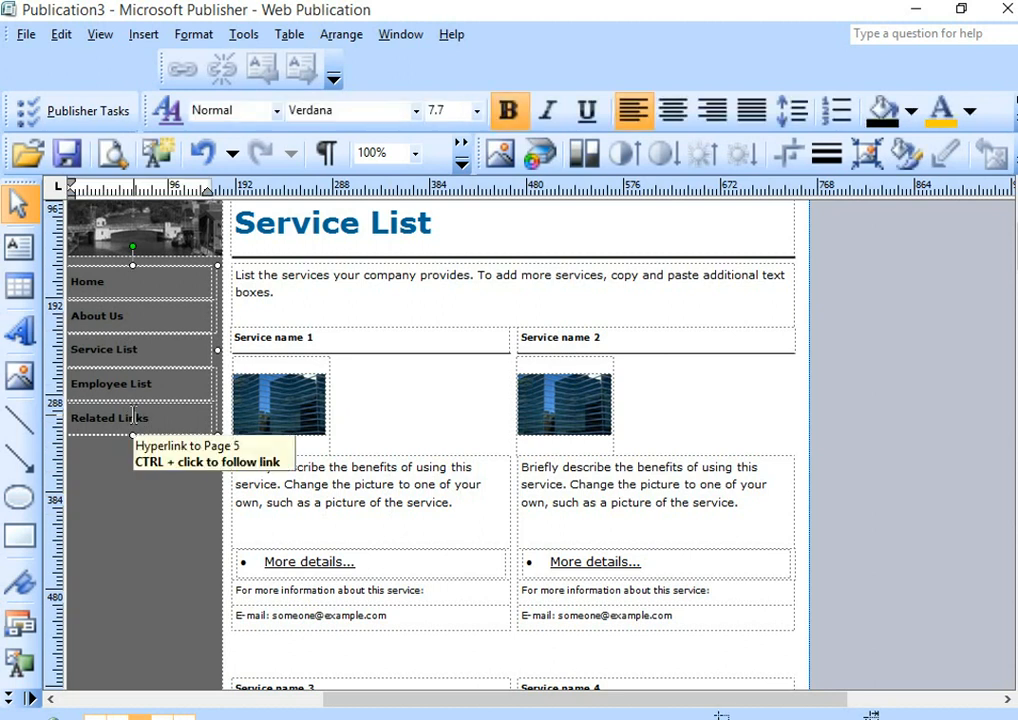
Step: Follow the Related Links hyperlink in the navigation bar and look over that page from header to last entry
ctrl+click(134, 417)
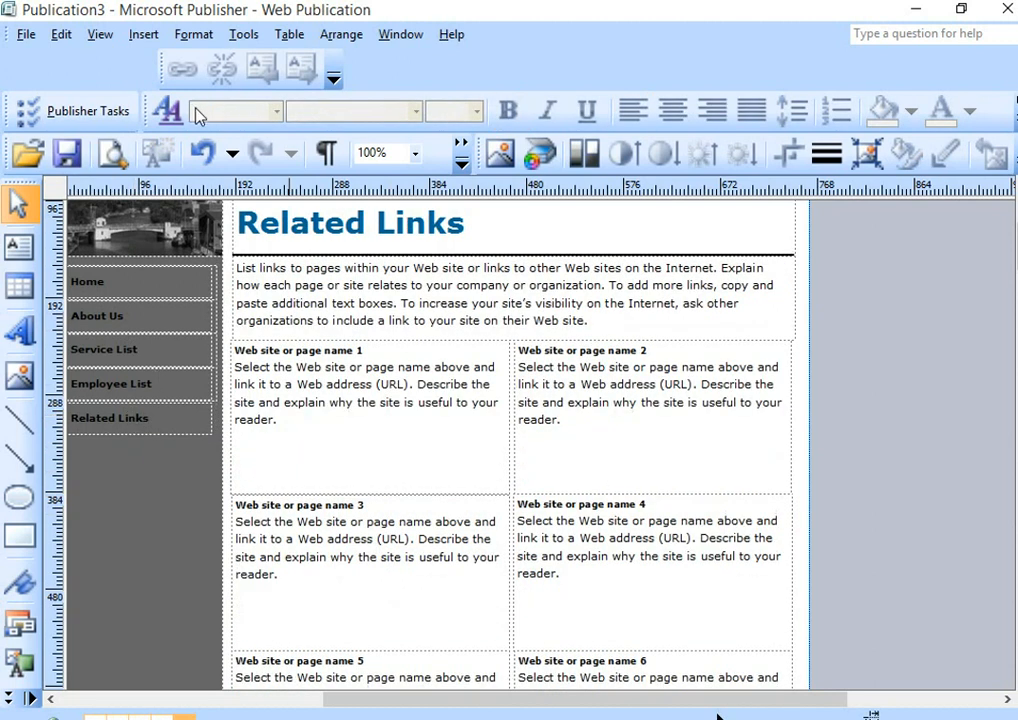
click(143, 36)
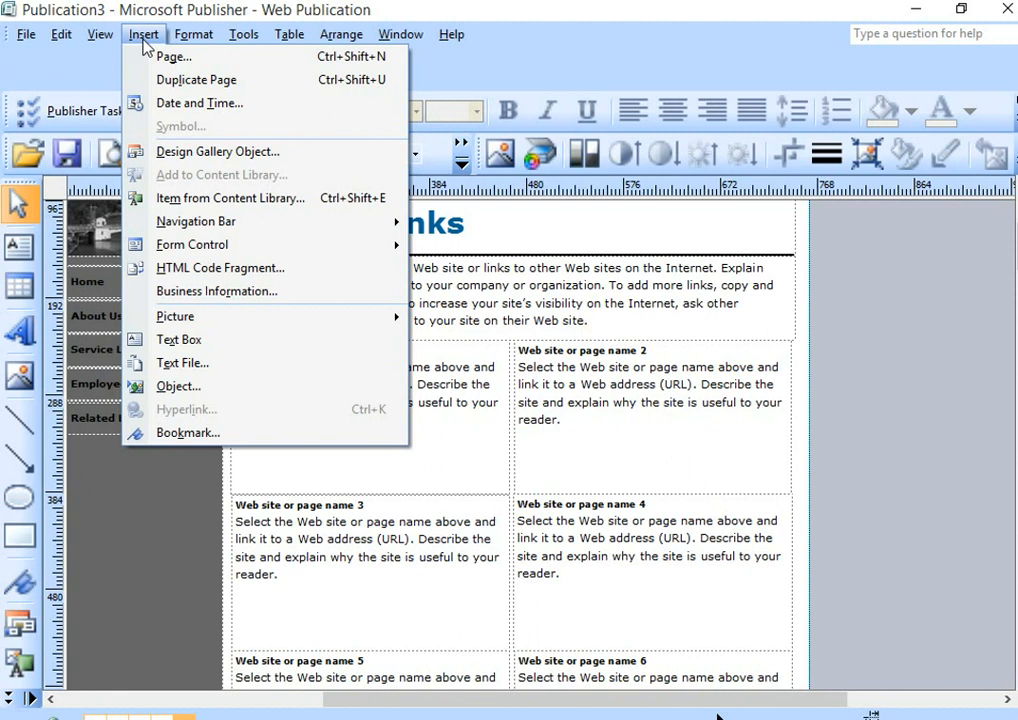
click(478, 468)
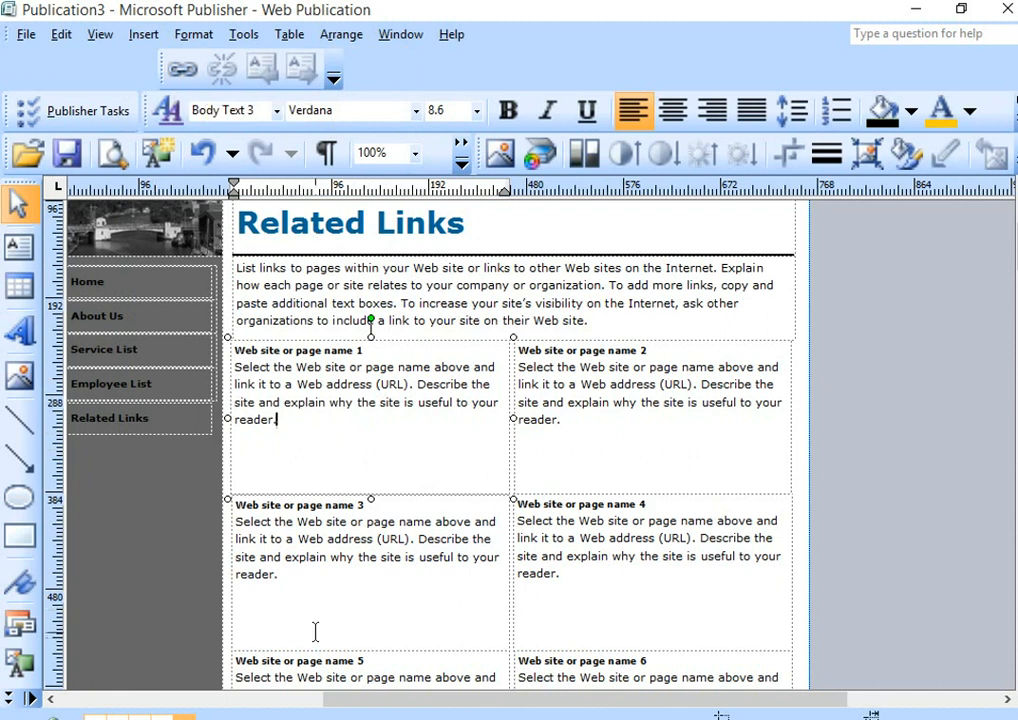
scroll(315, 632, down, 2)
scroll(315, 632, down, 2)
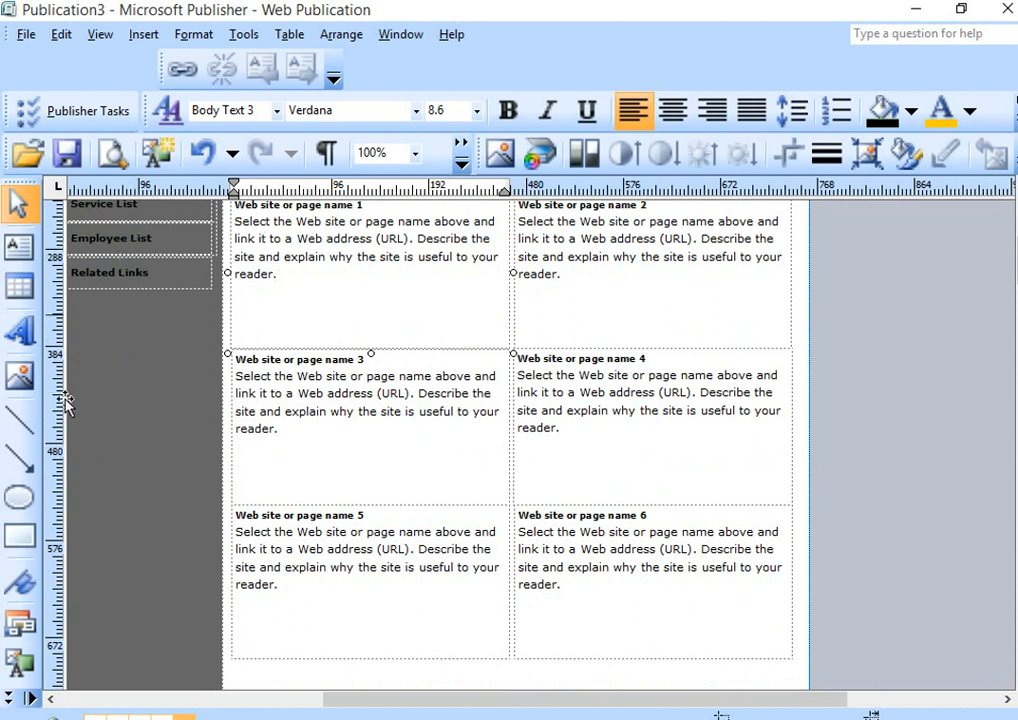
click(55, 699)
click(55, 699)
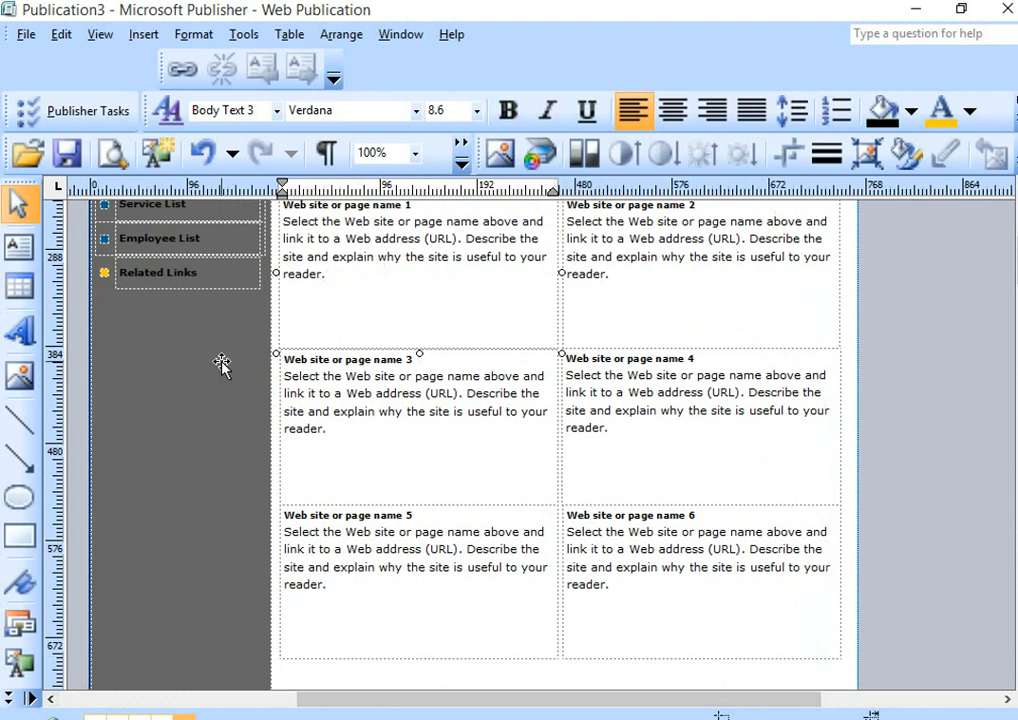
scroll(220, 363, up, 3)
scroll(220, 363, up, 8)
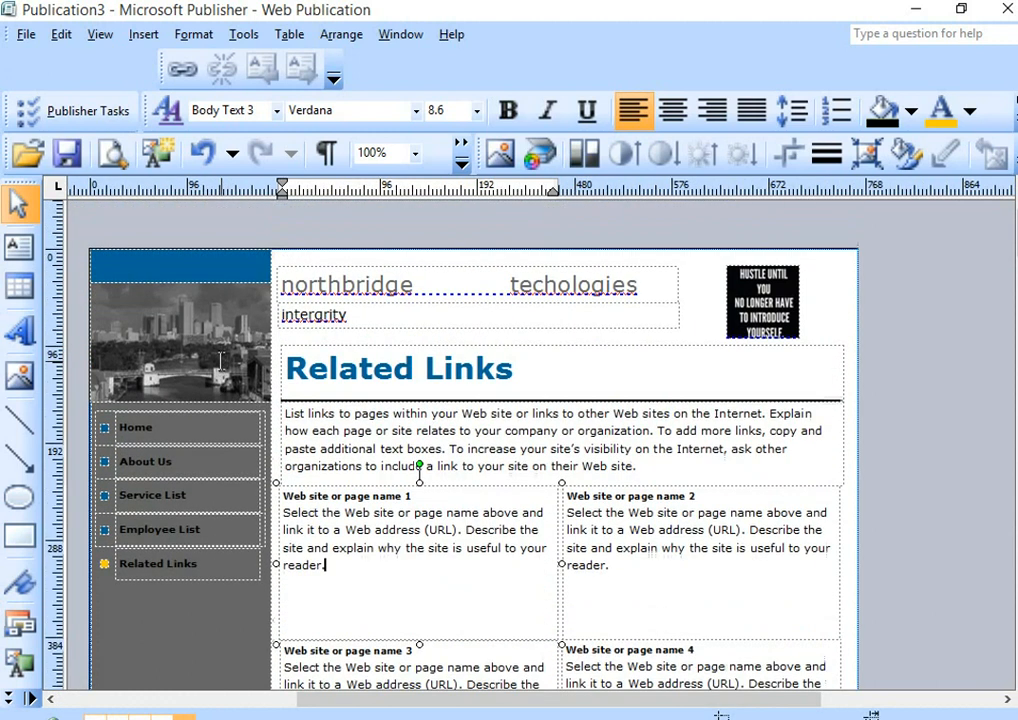
scroll(221, 365, up, 2)
scroll(222, 370, down, 5)
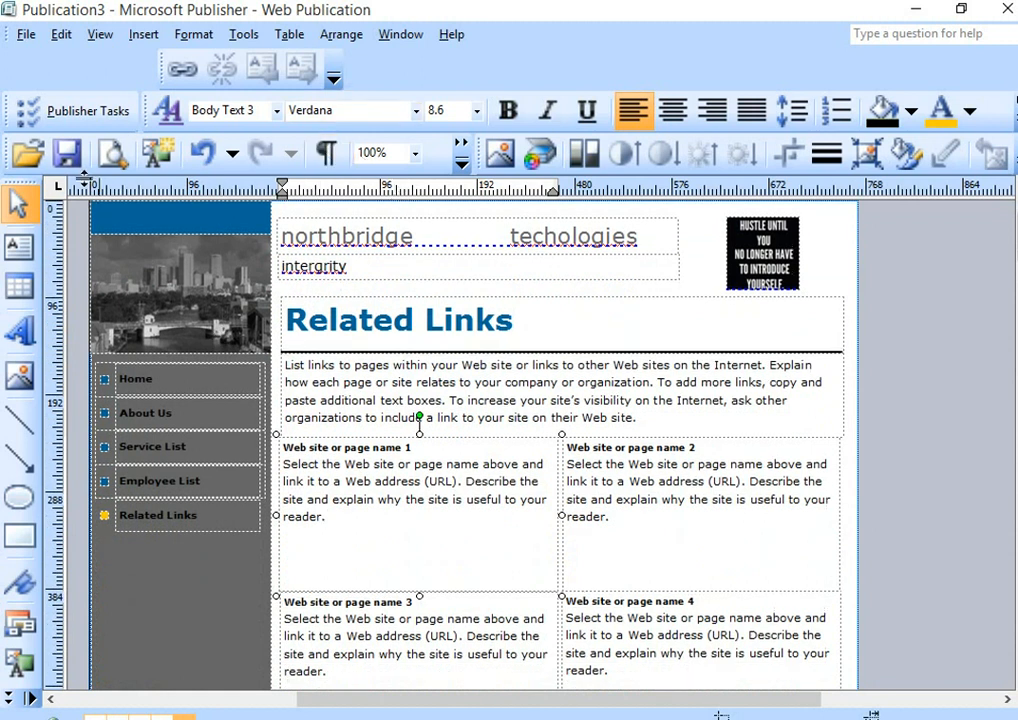
Step: Create another web site publication from the Marker template, dismiss its site goals wizard, and minimize it to return to Publication3
click(26, 34)
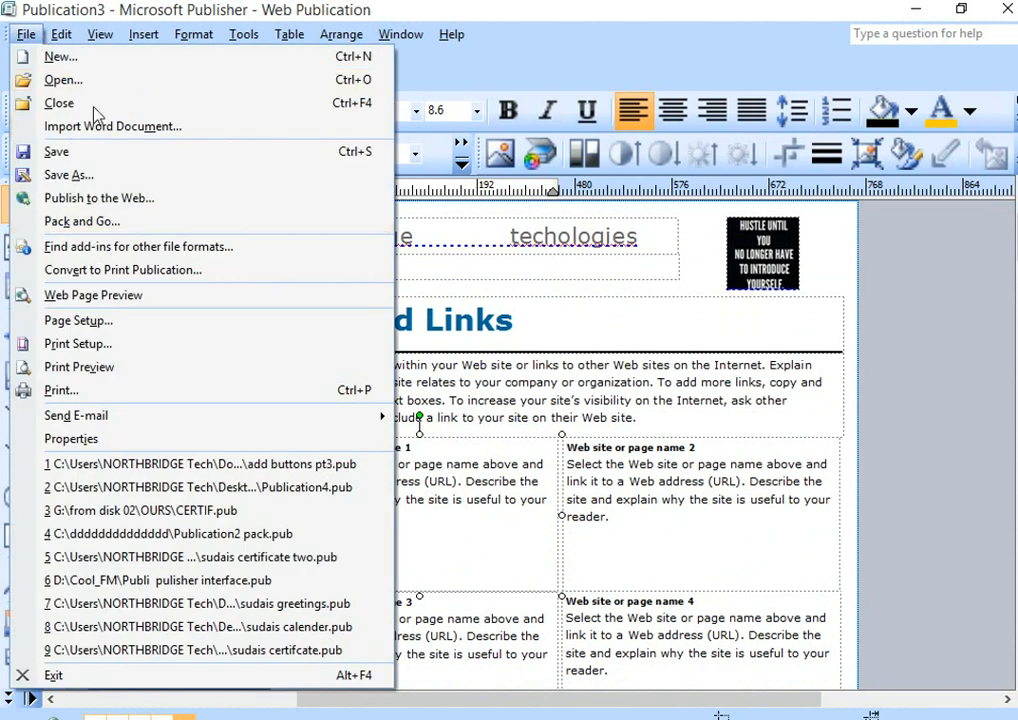
click(65, 53)
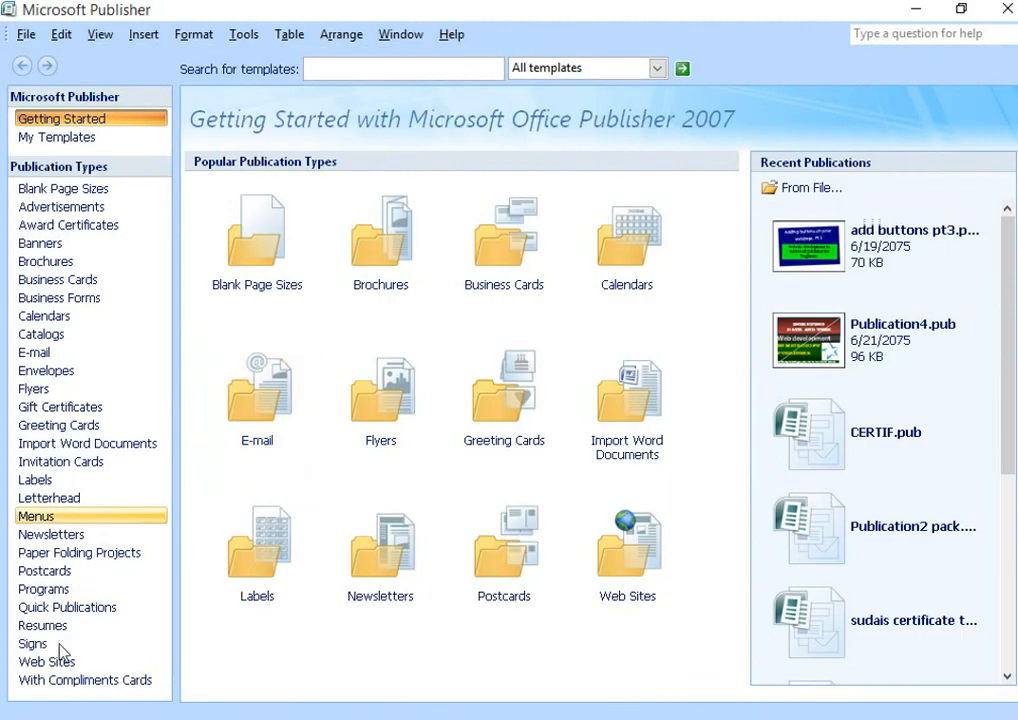
click(66, 663)
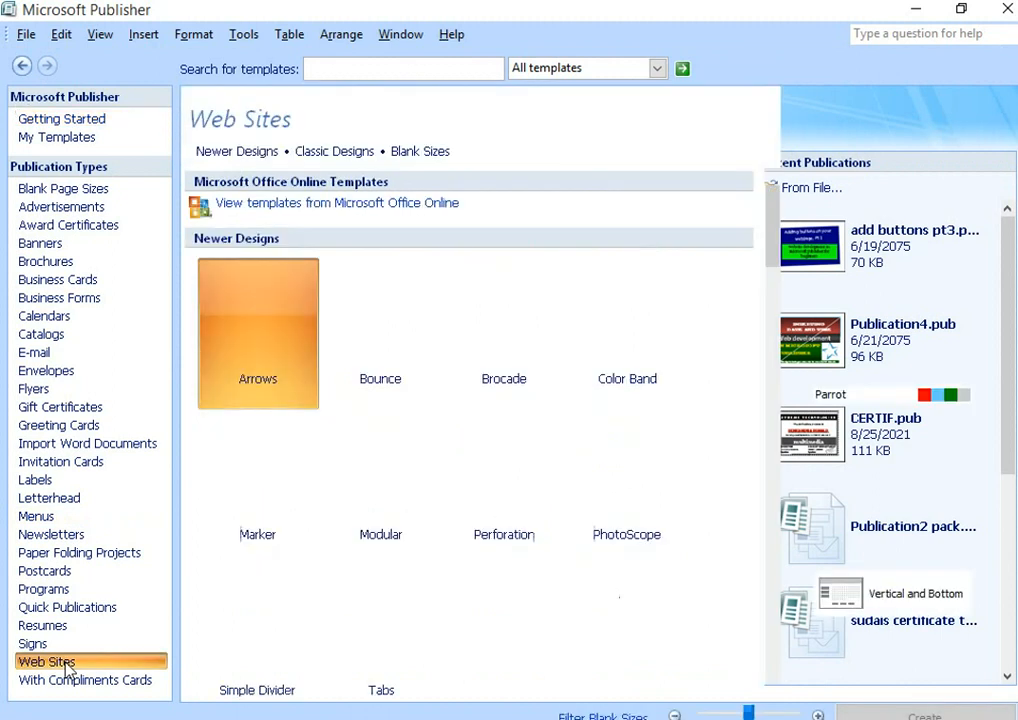
click(279, 493)
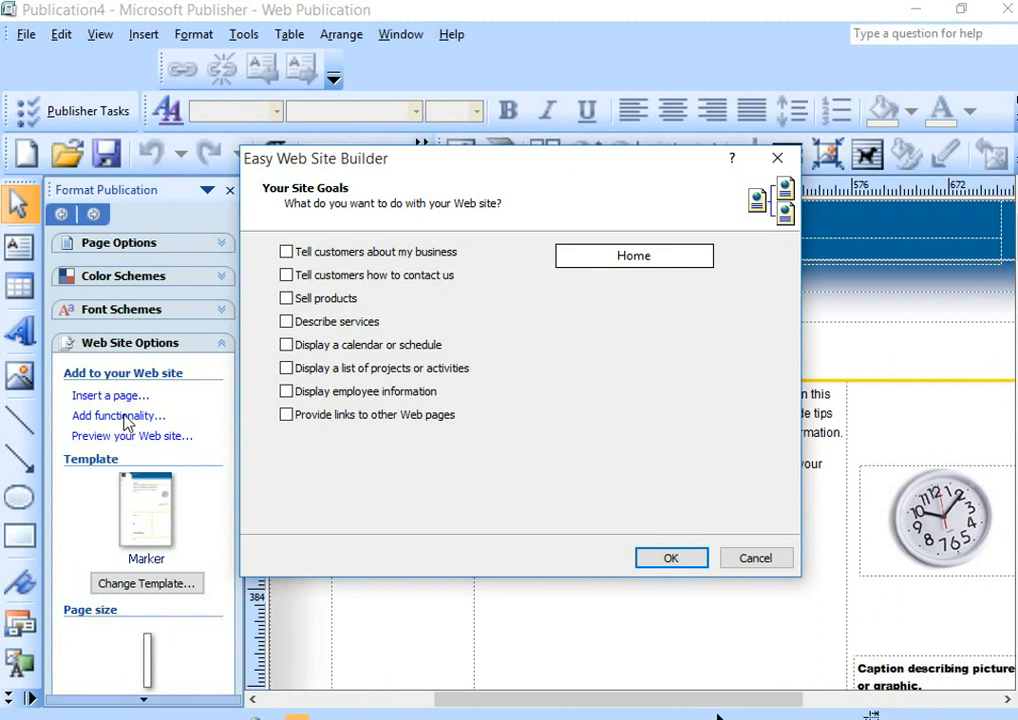
click(777, 158)
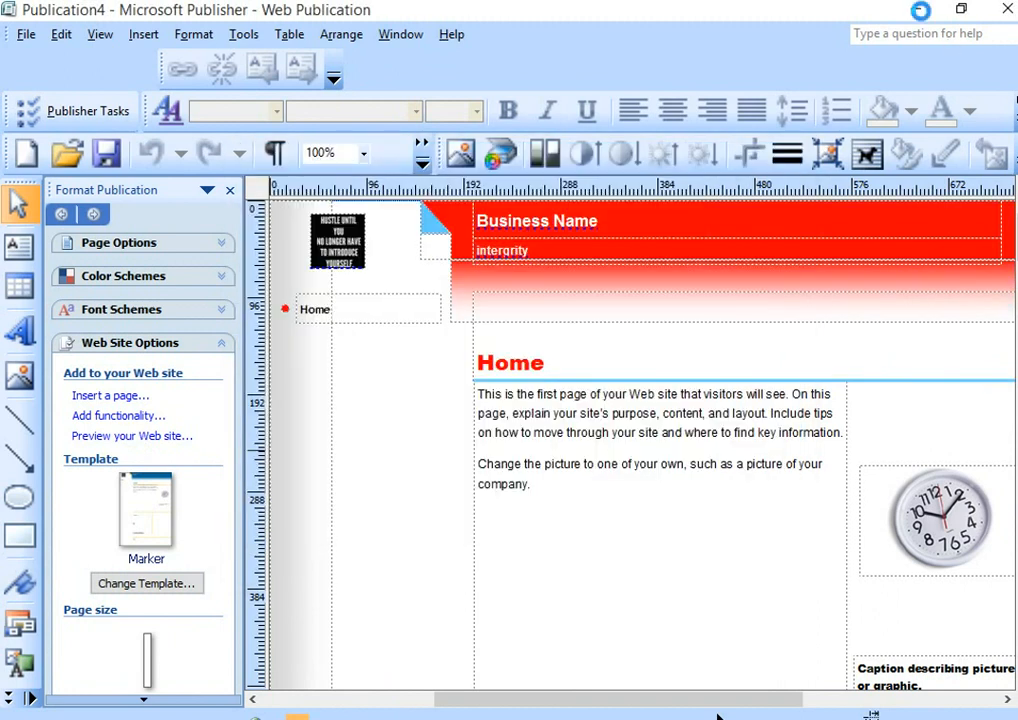
click(916, 12)
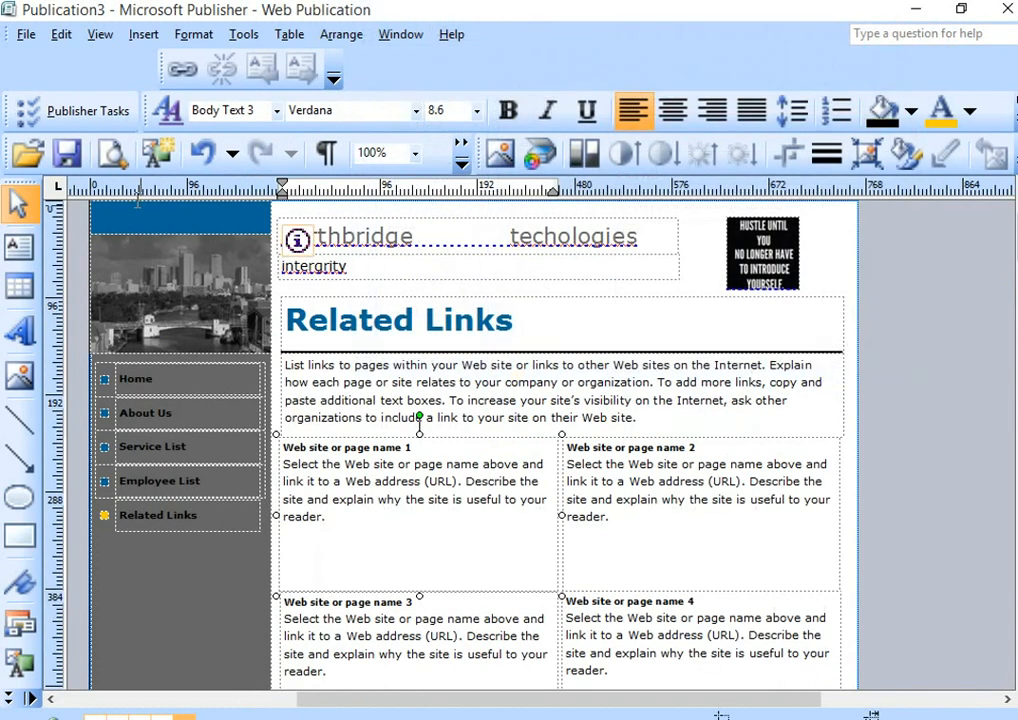
Step: Insert a Calendar web page into the site with a hyperlink added to the navigation bars
click(143, 34)
click(162, 59)
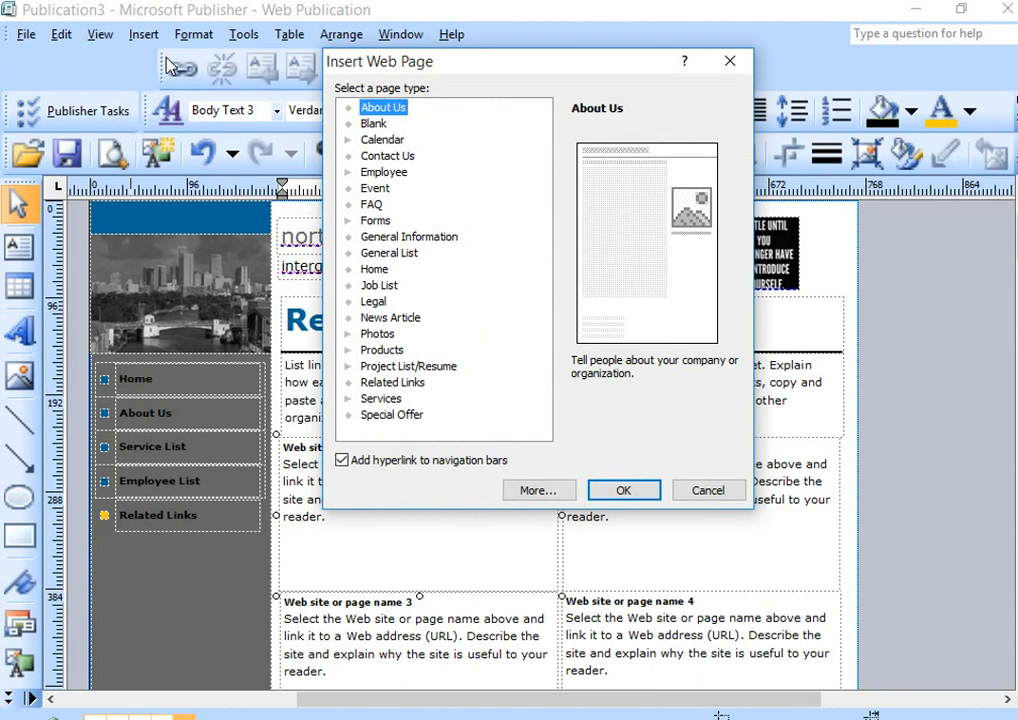
click(378, 141)
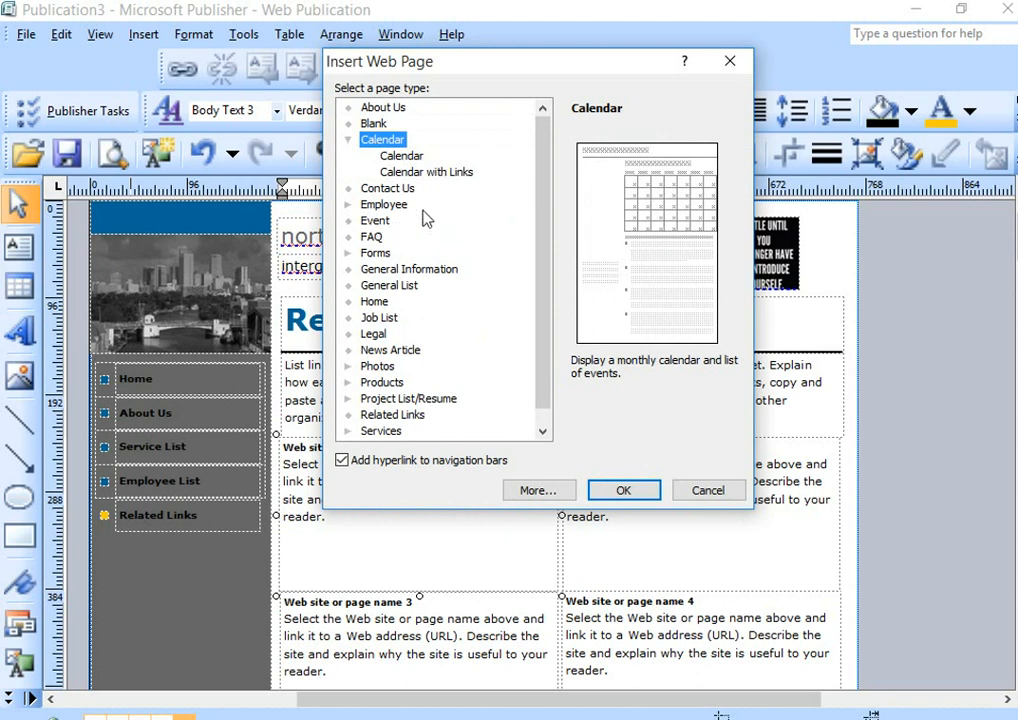
click(413, 162)
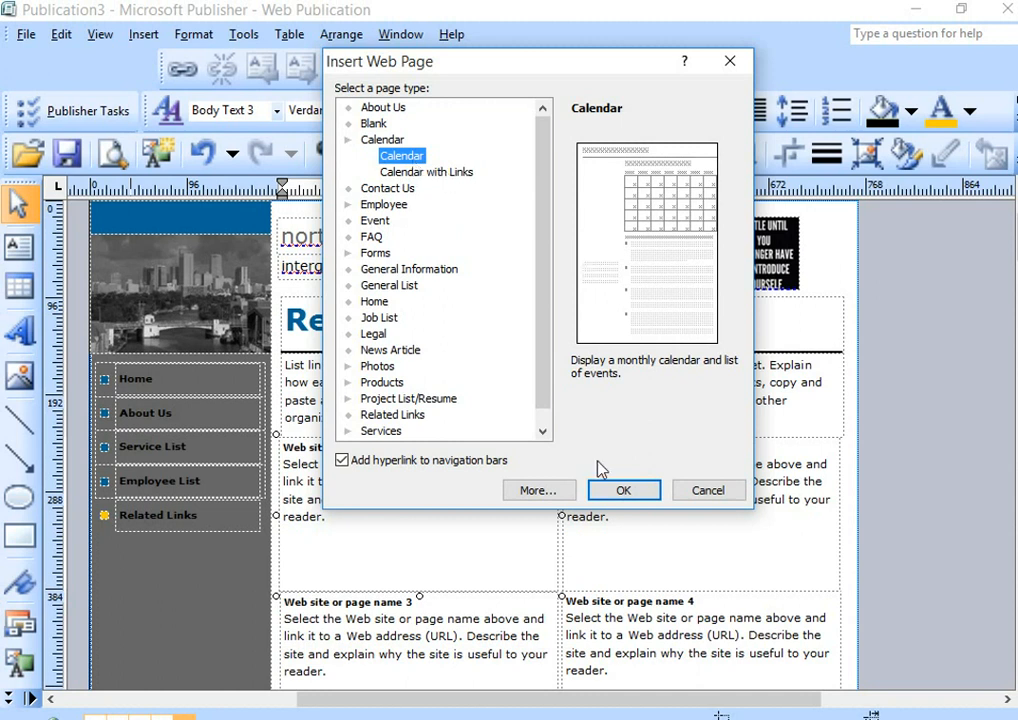
click(617, 491)
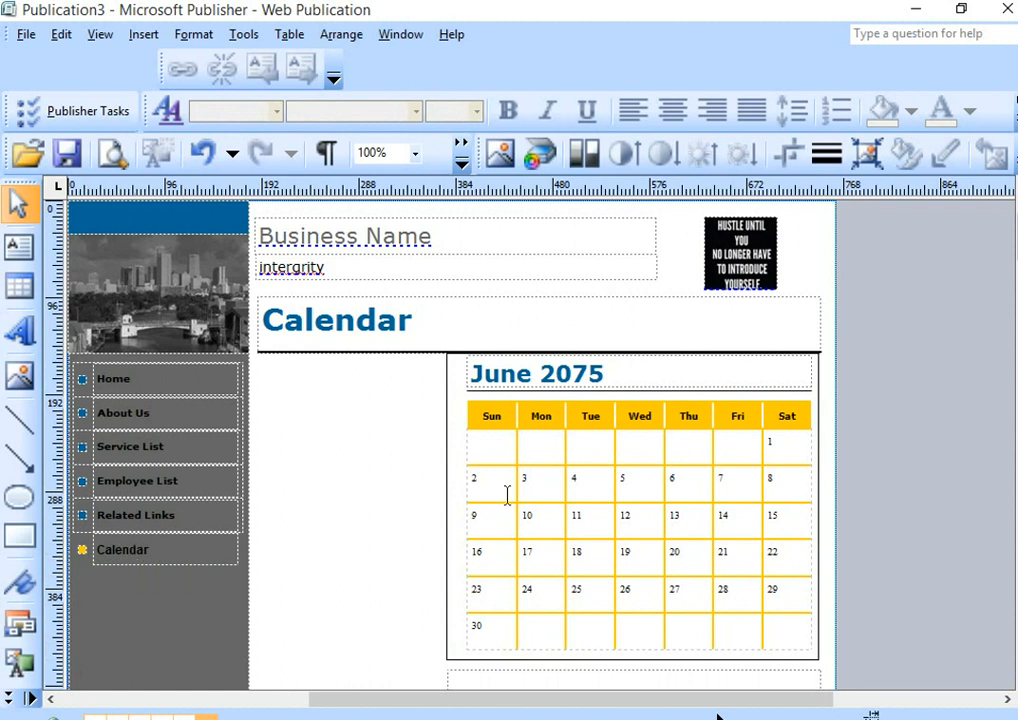
Step: Format the weekday names in the calendar's header row as red italic text
double_click(805, 417)
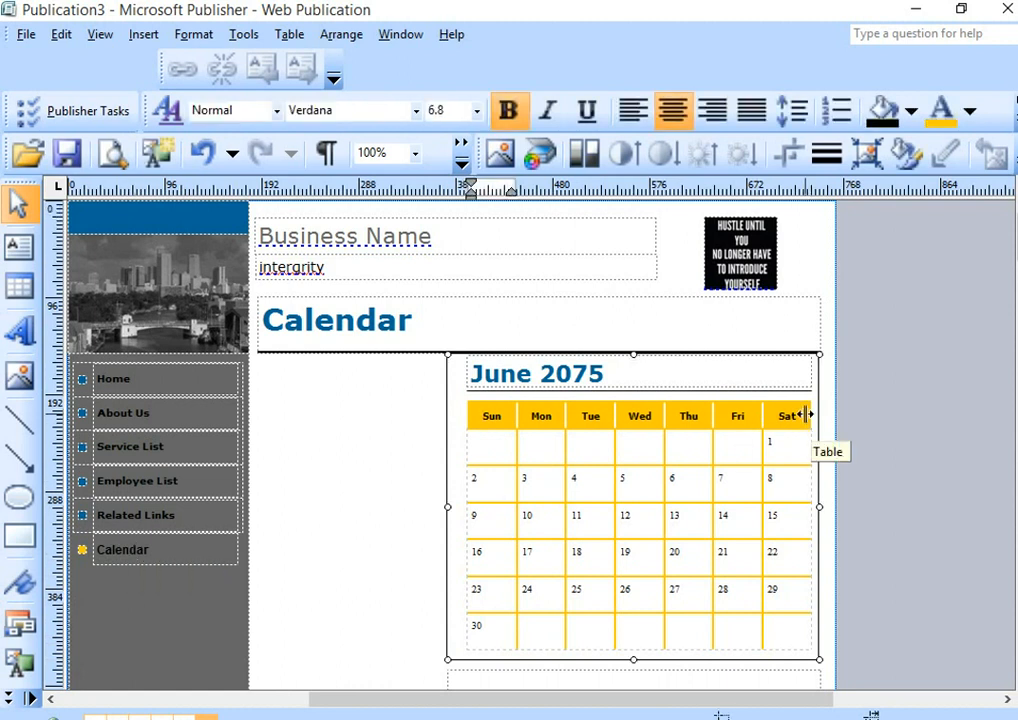
drag(788, 416, 491, 416)
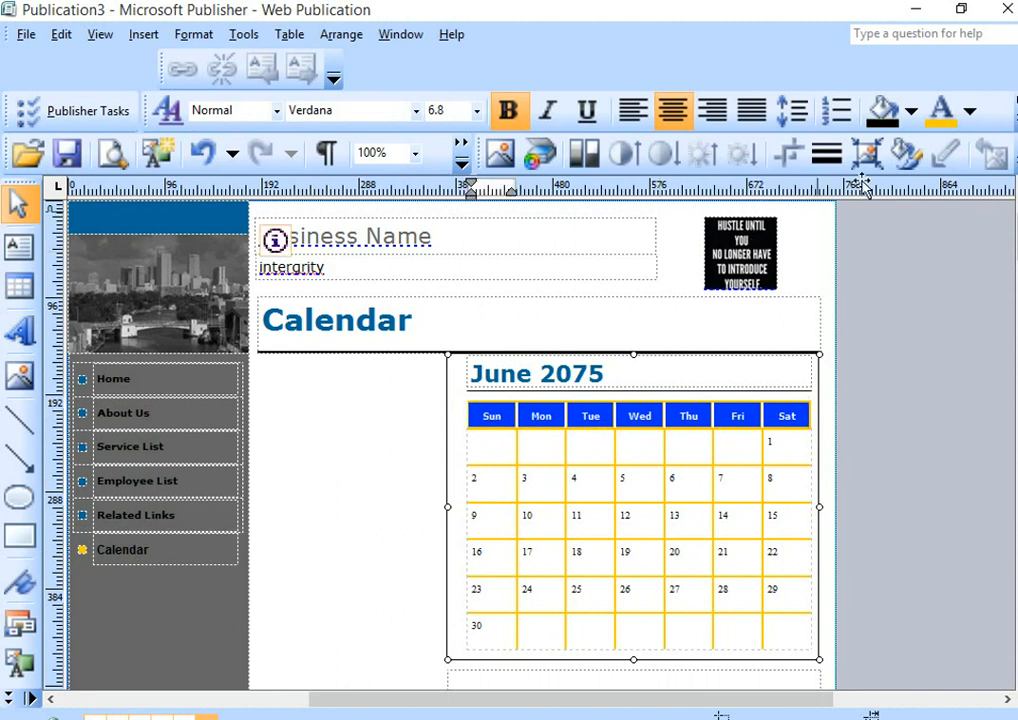
click(969, 111)
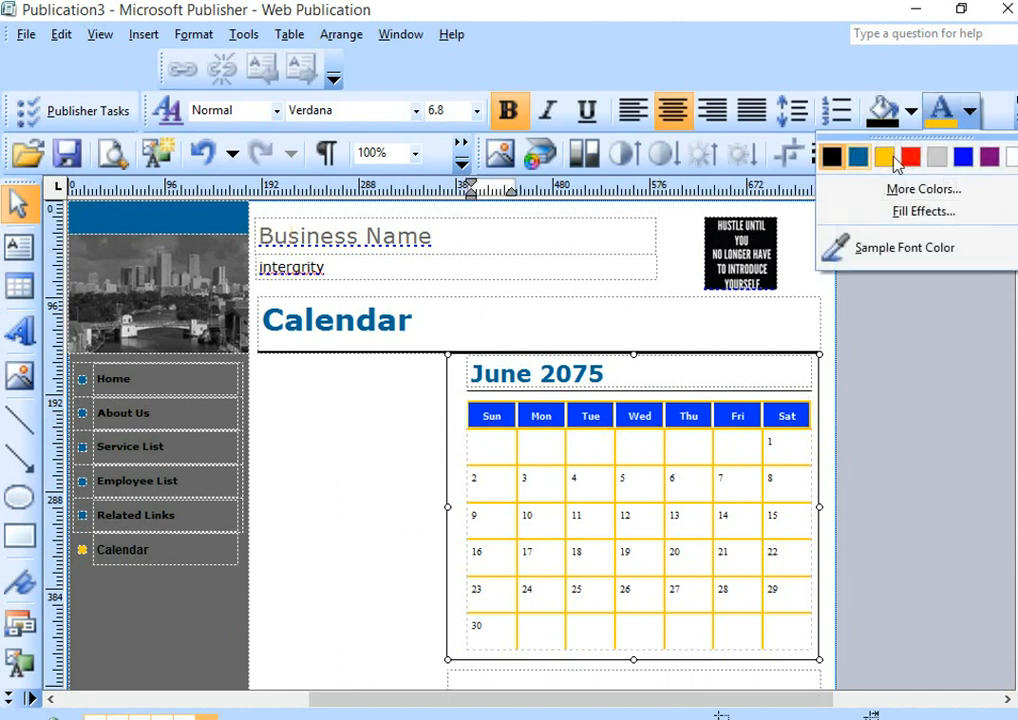
click(911, 158)
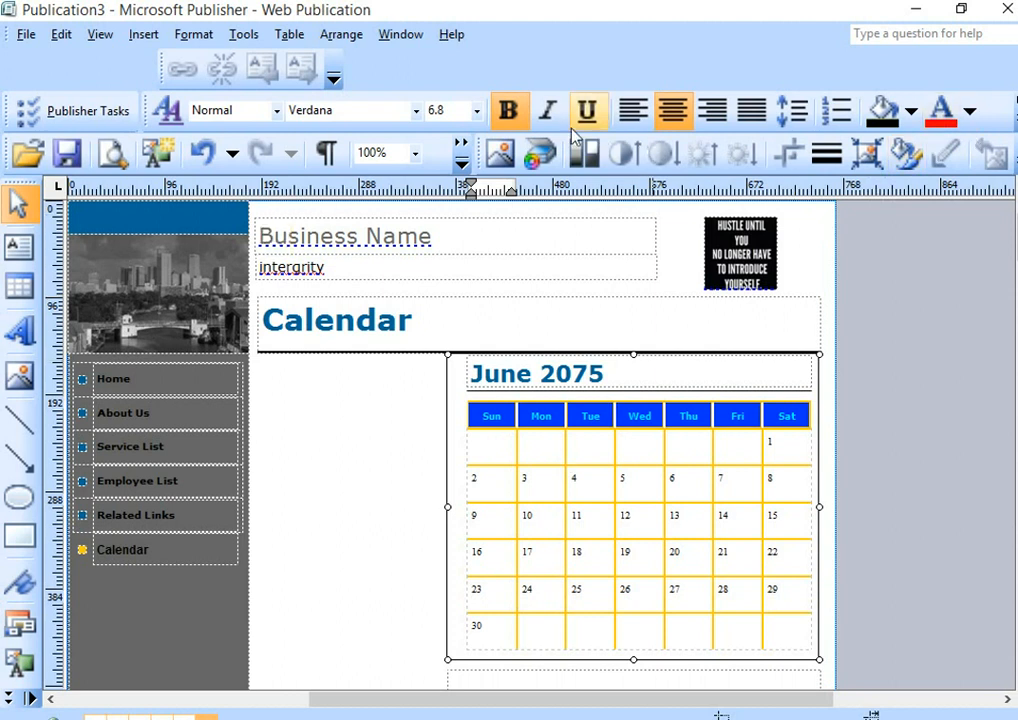
click(547, 113)
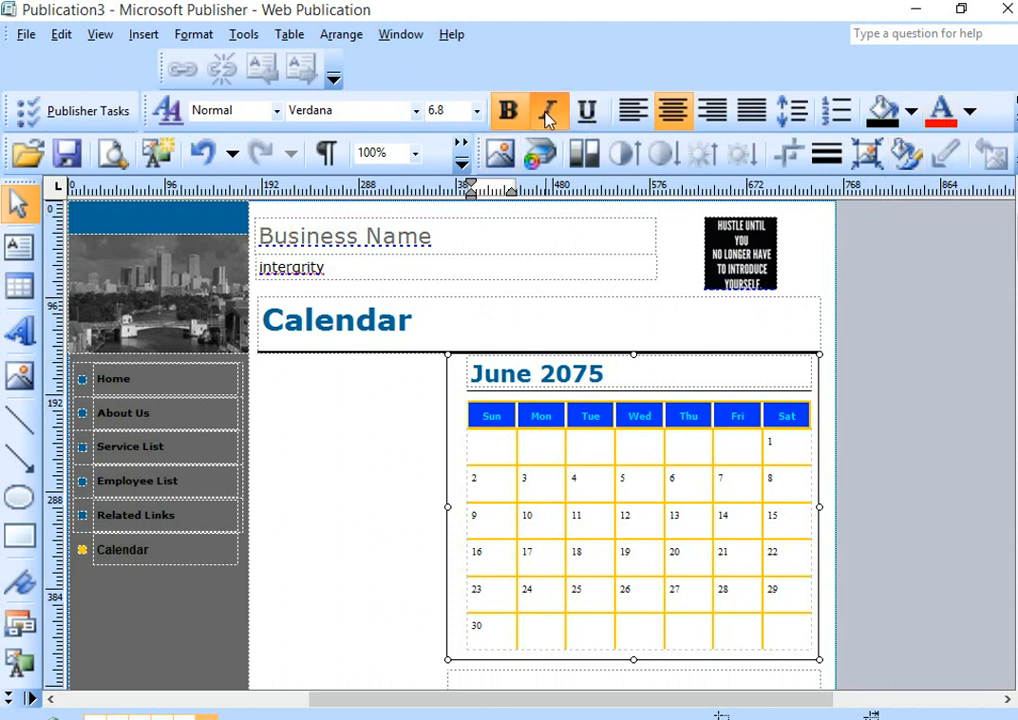
Step: Try Comic Sans MS on the weekday names, settle on Georgia at size 16, and widen the calendar leftward to fit them
click(415, 111)
click(386, 177)
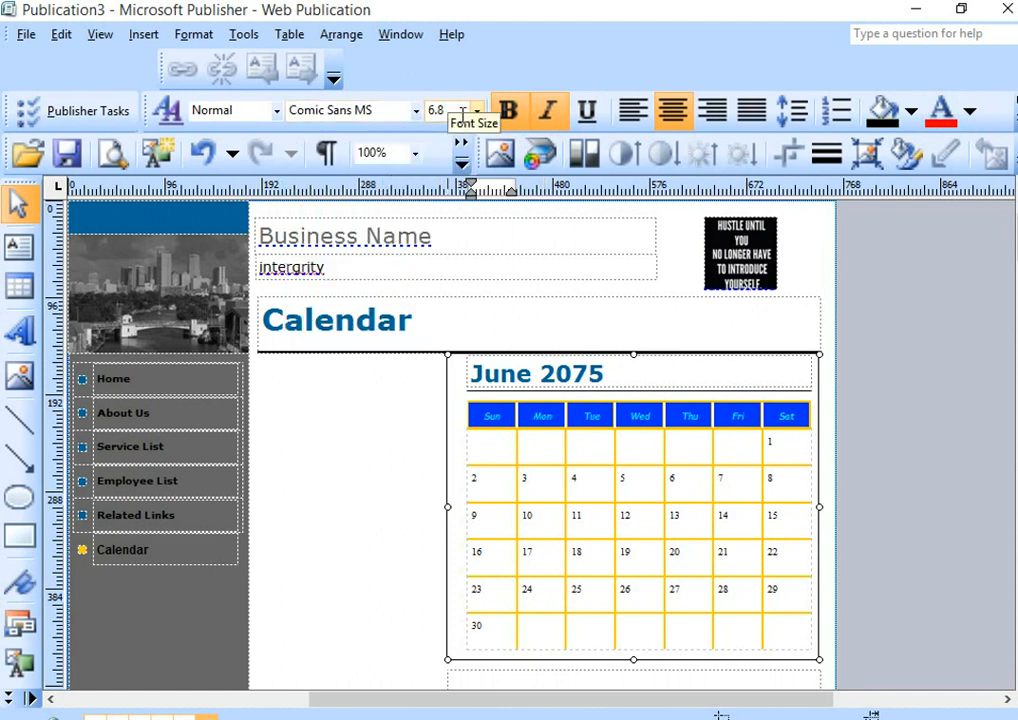
click(416, 110)
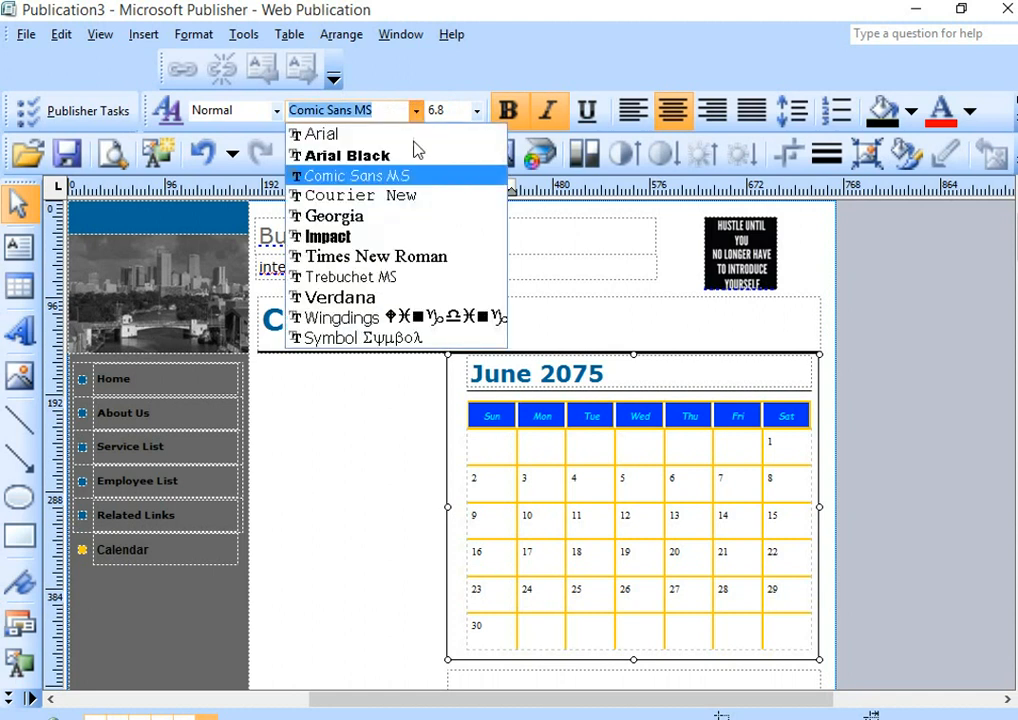
click(378, 216)
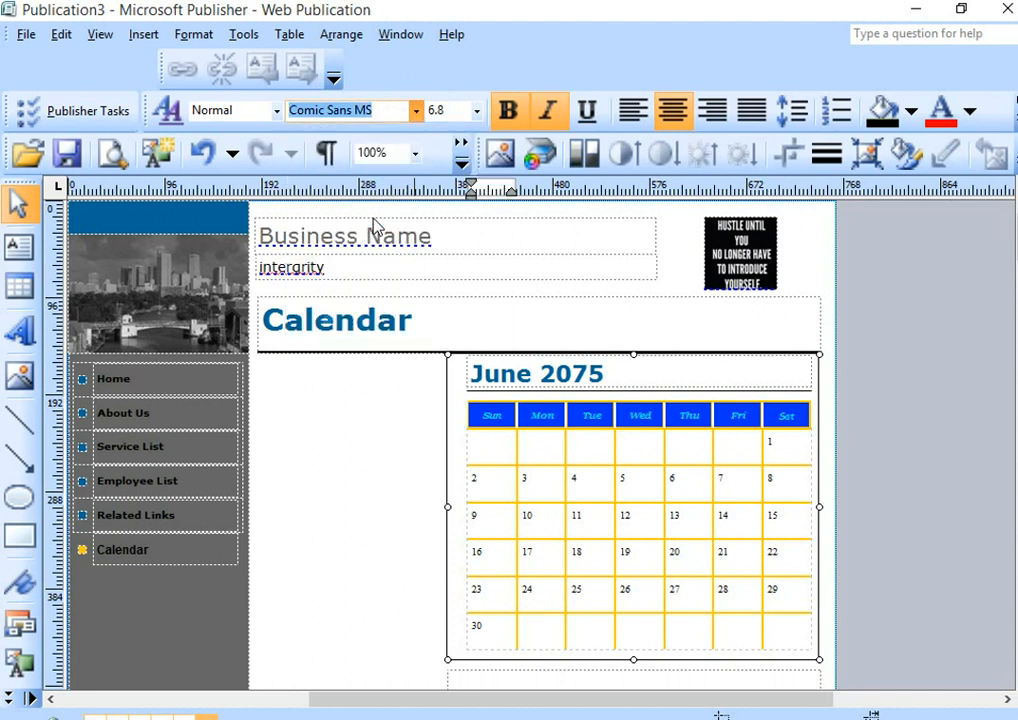
click(477, 110)
click(440, 348)
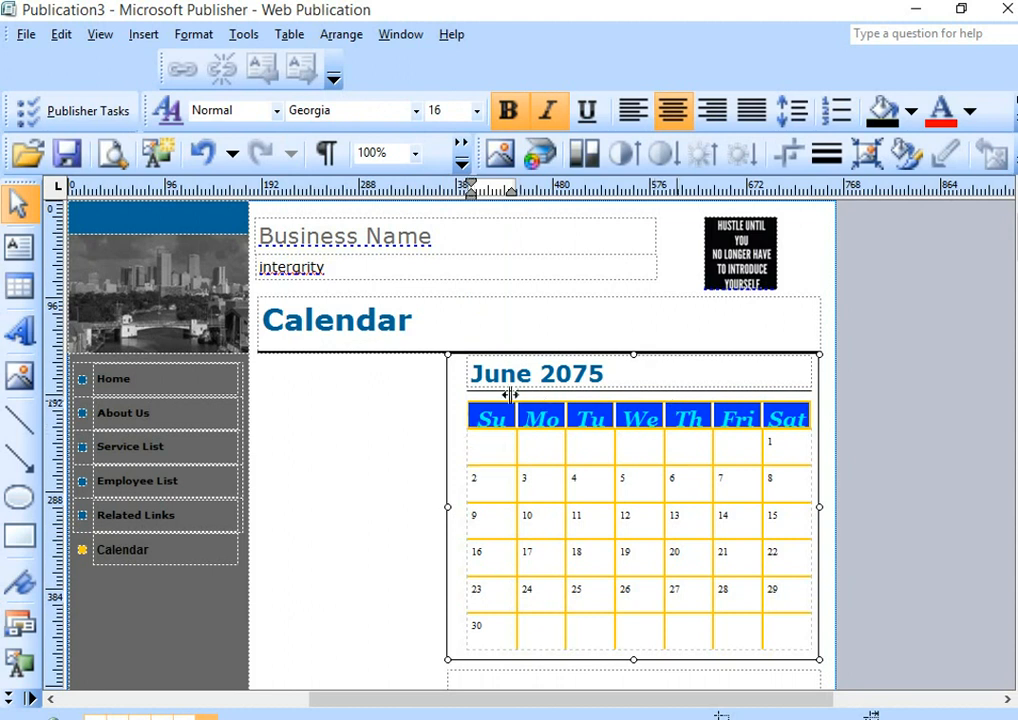
drag(445, 357, 483, 428)
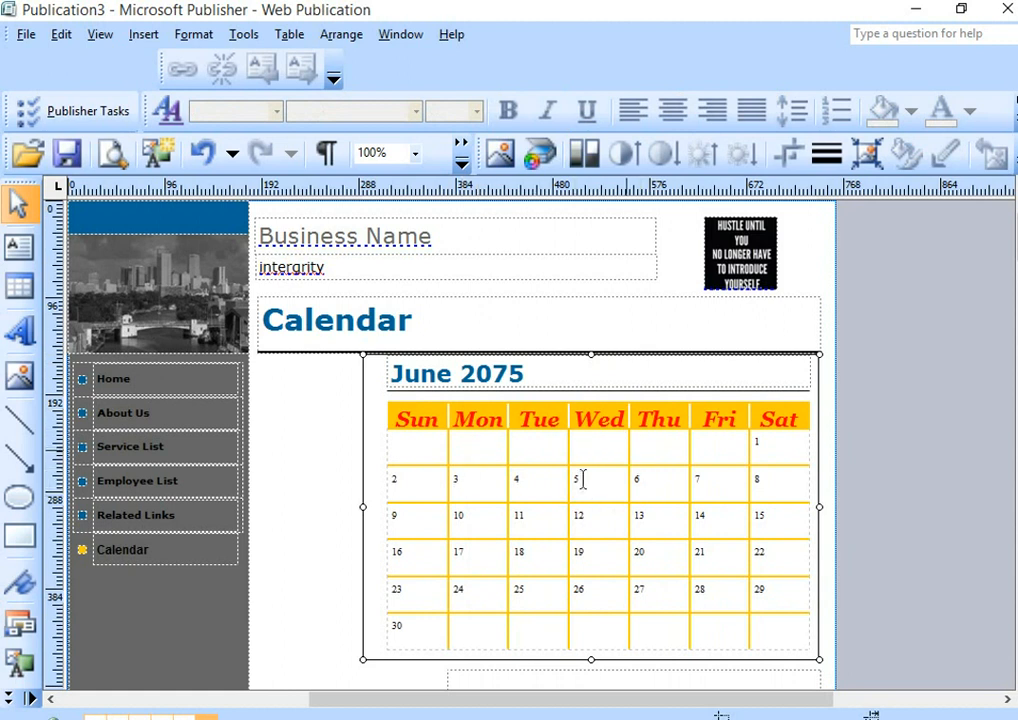
Step: Set the date numbers in all the calendar cells to black at font size 18, trying size 16 first
click(757, 449)
text(1)
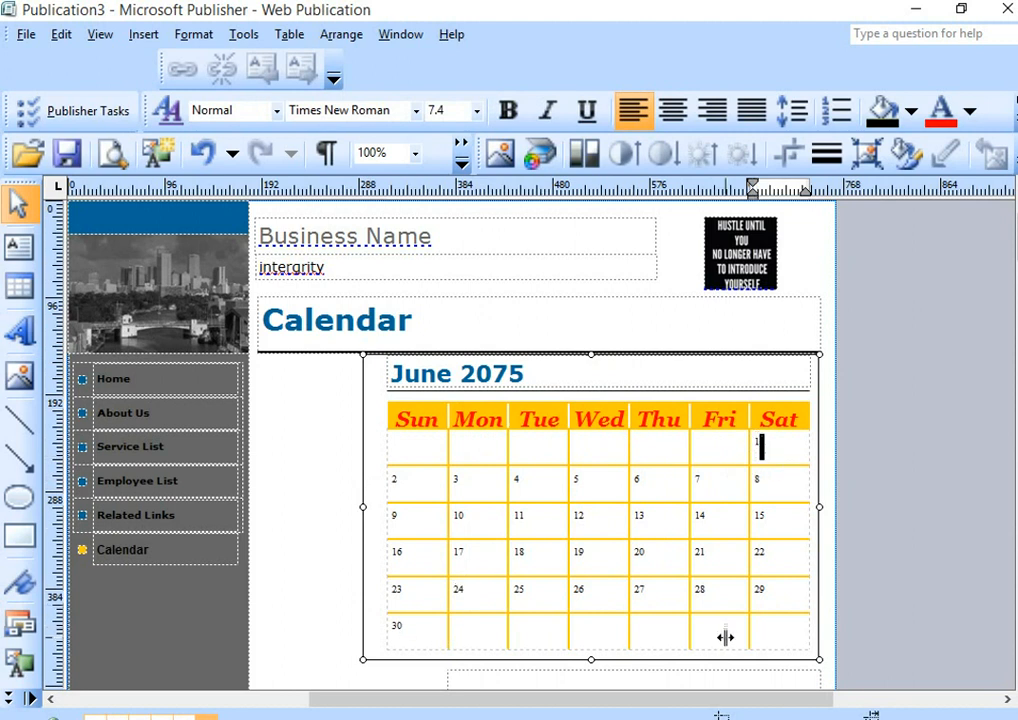
drag(534, 627, 368, 426)
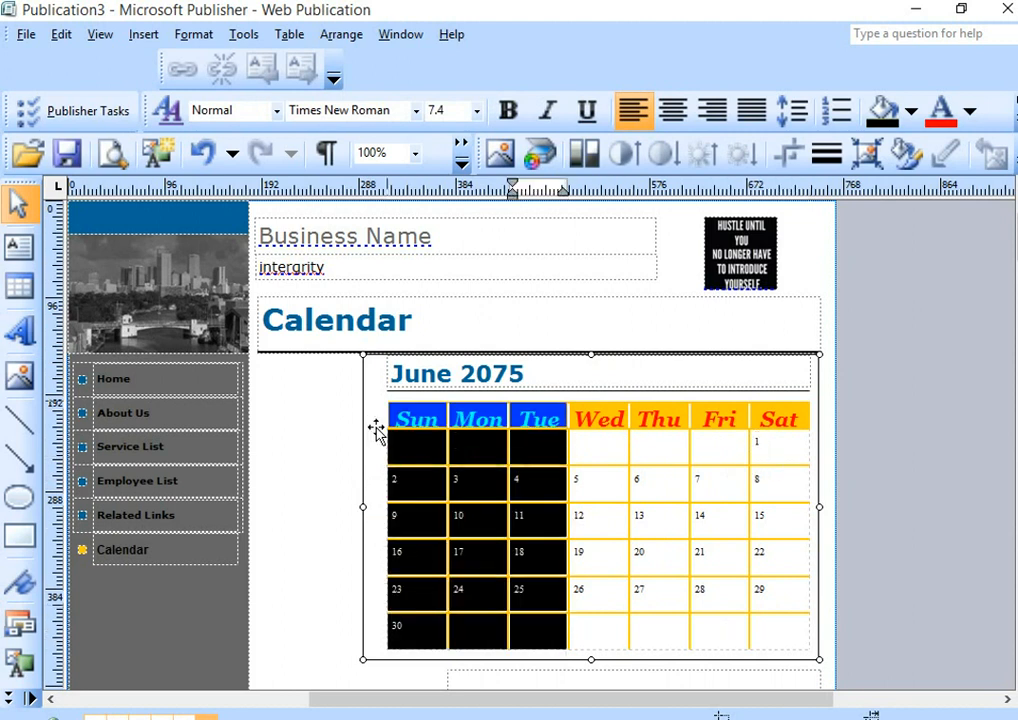
drag(791, 638, 413, 455)
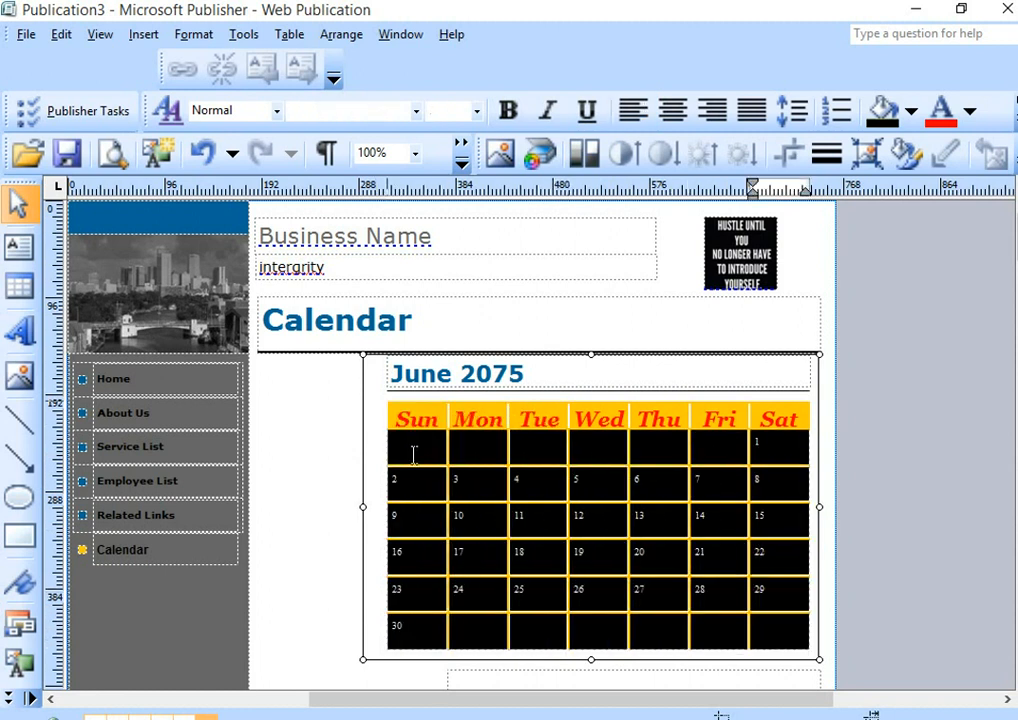
click(413, 455)
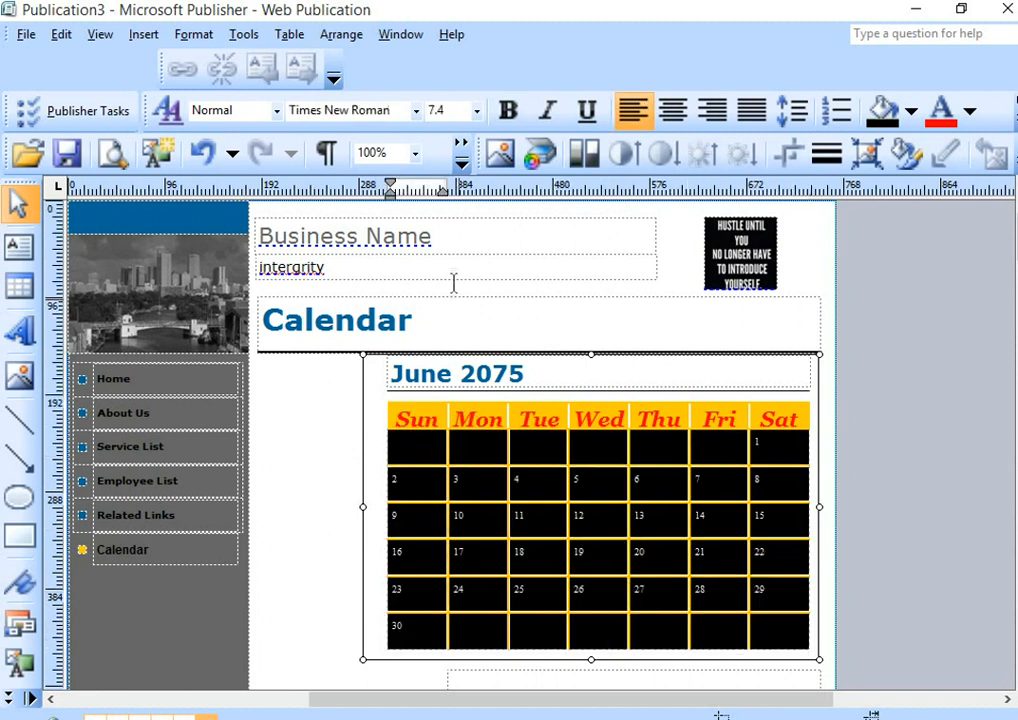
click(477, 112)
click(446, 284)
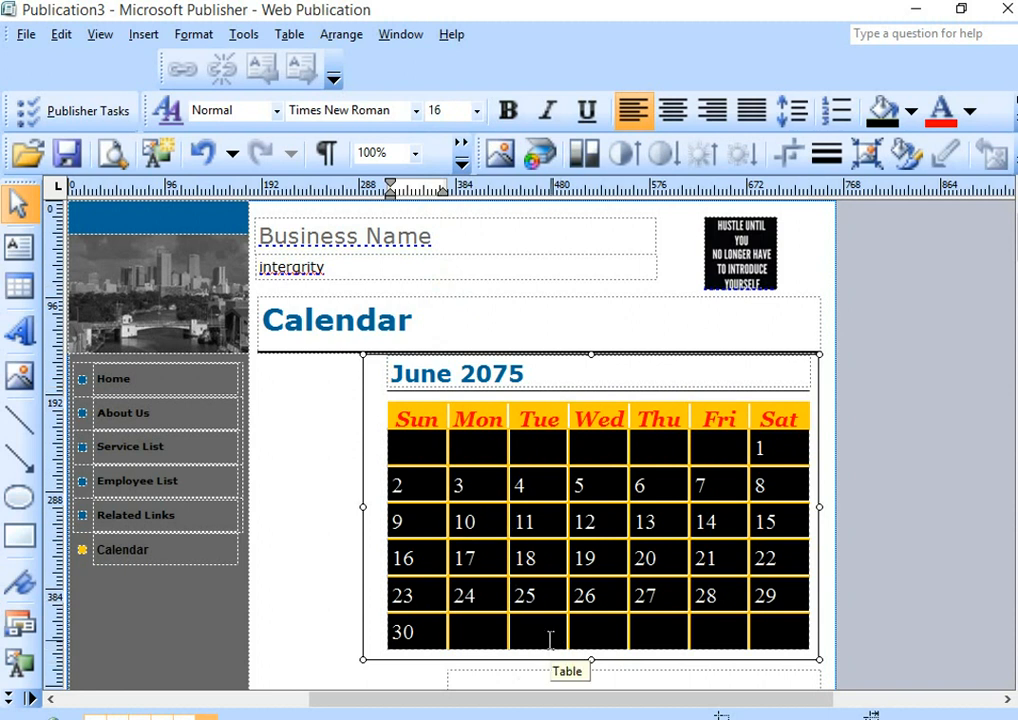
click(477, 112)
click(446, 284)
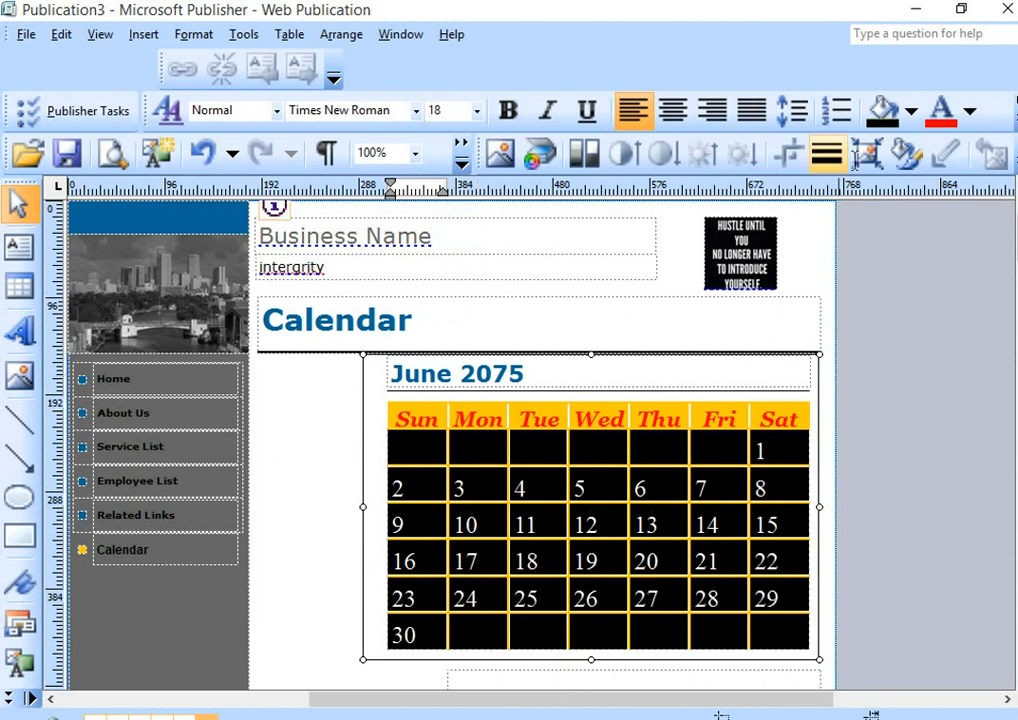
click(969, 116)
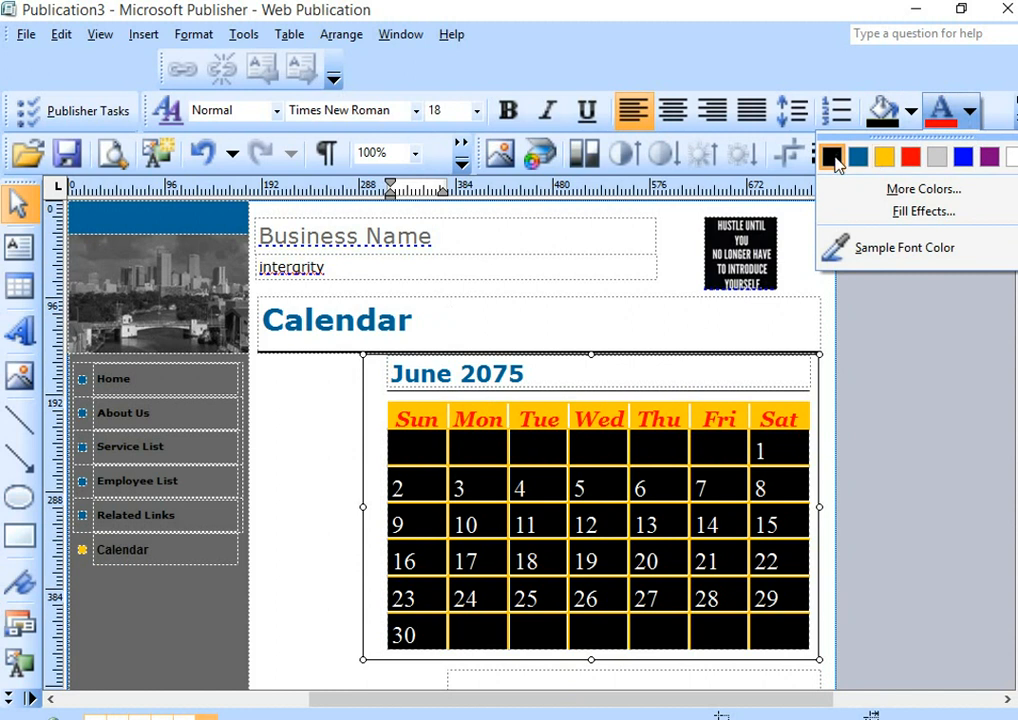
click(832, 158)
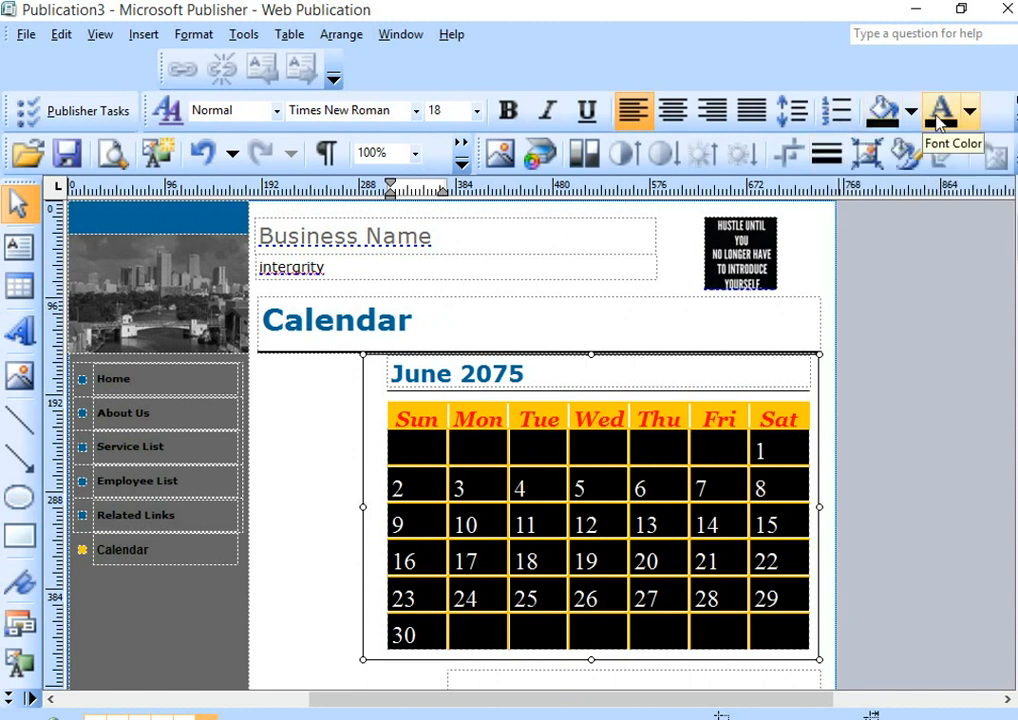
Step: Set the font color of the date numbers in all the calendar cells to white
click(973, 116)
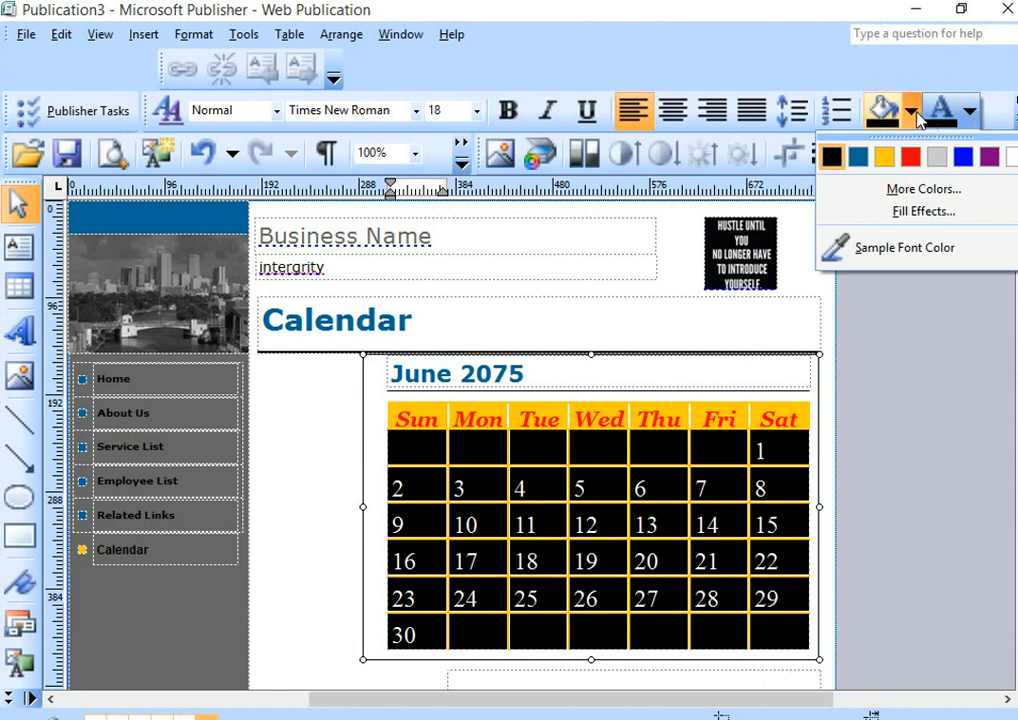
click(914, 114)
click(968, 114)
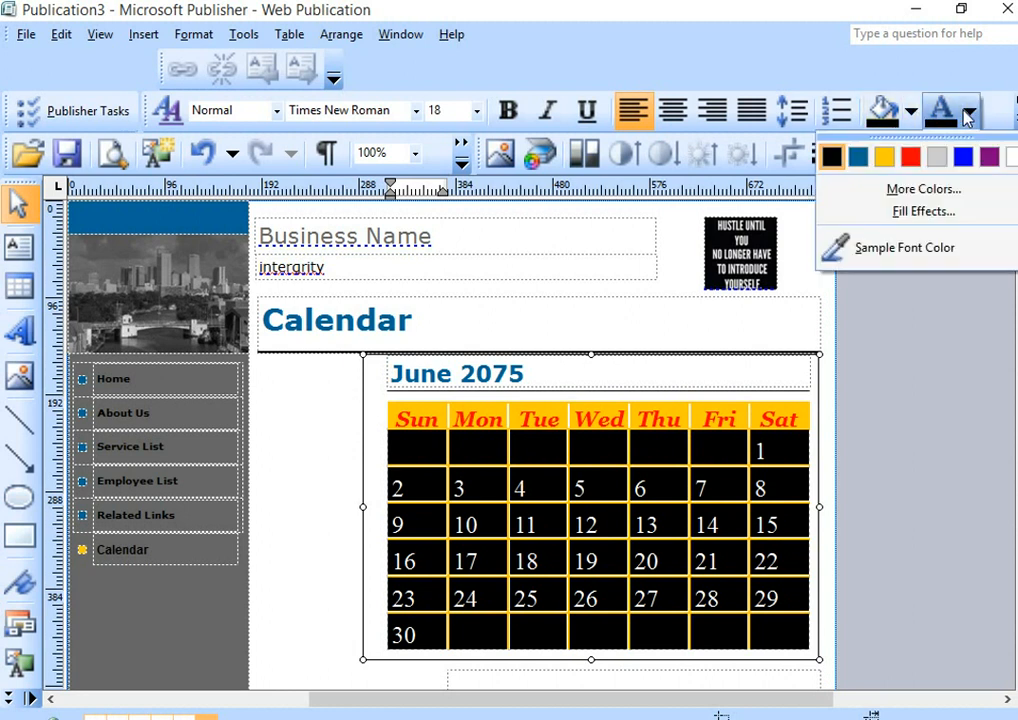
click(1012, 158)
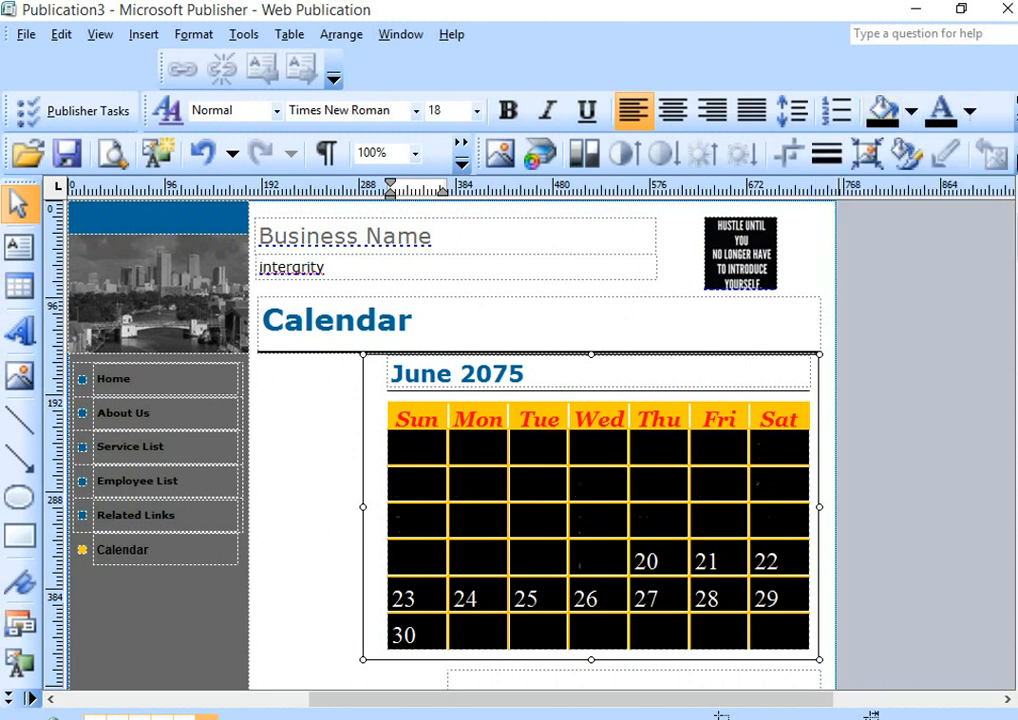
click(655, 529)
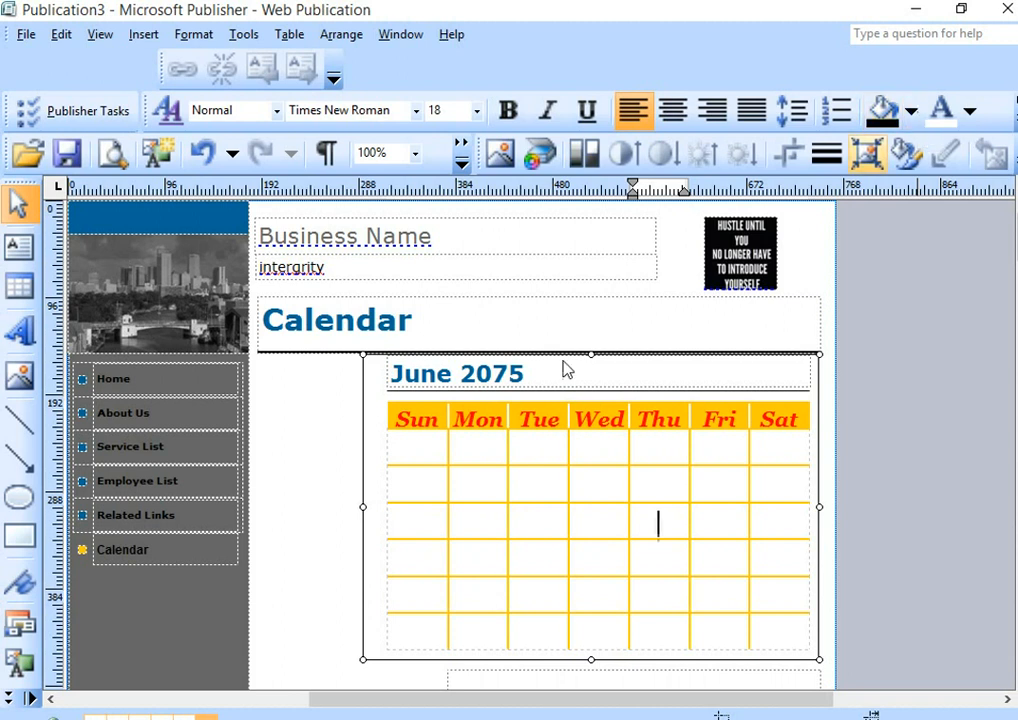
Step: Fill all the calendar's date cells below the weekday header with black
drag(773, 641, 366, 453)
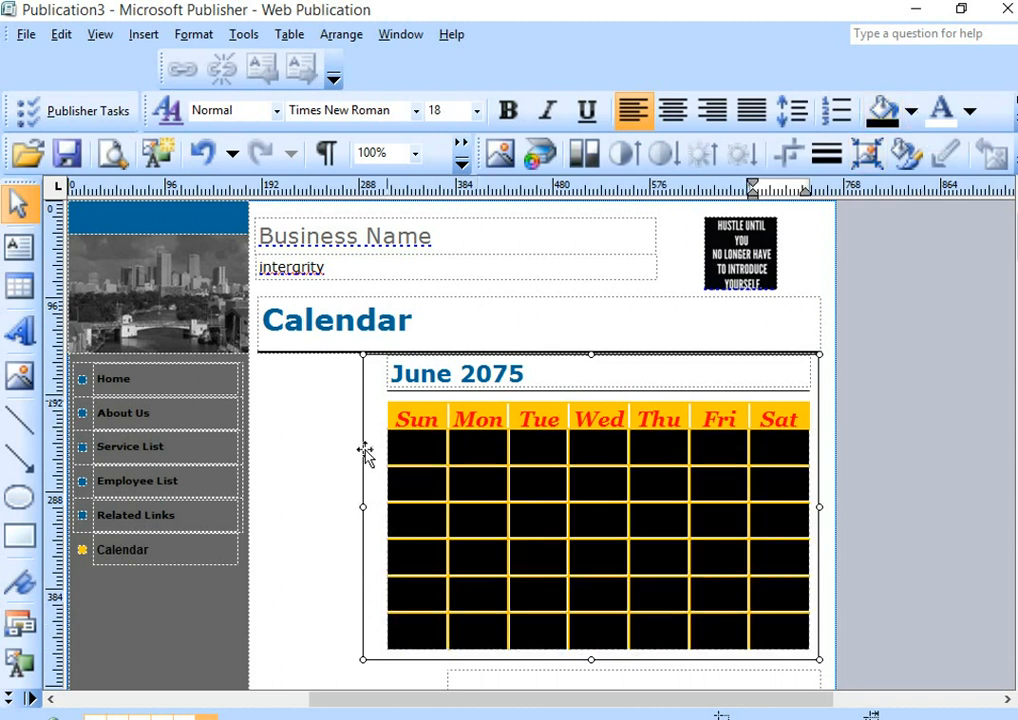
click(911, 113)
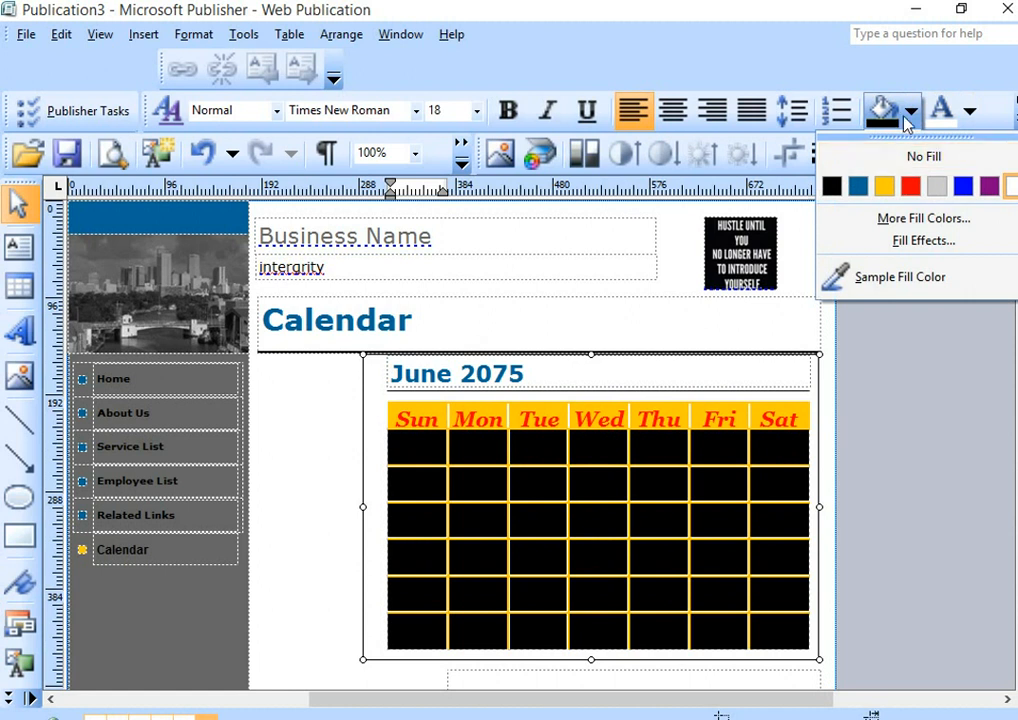
click(831, 193)
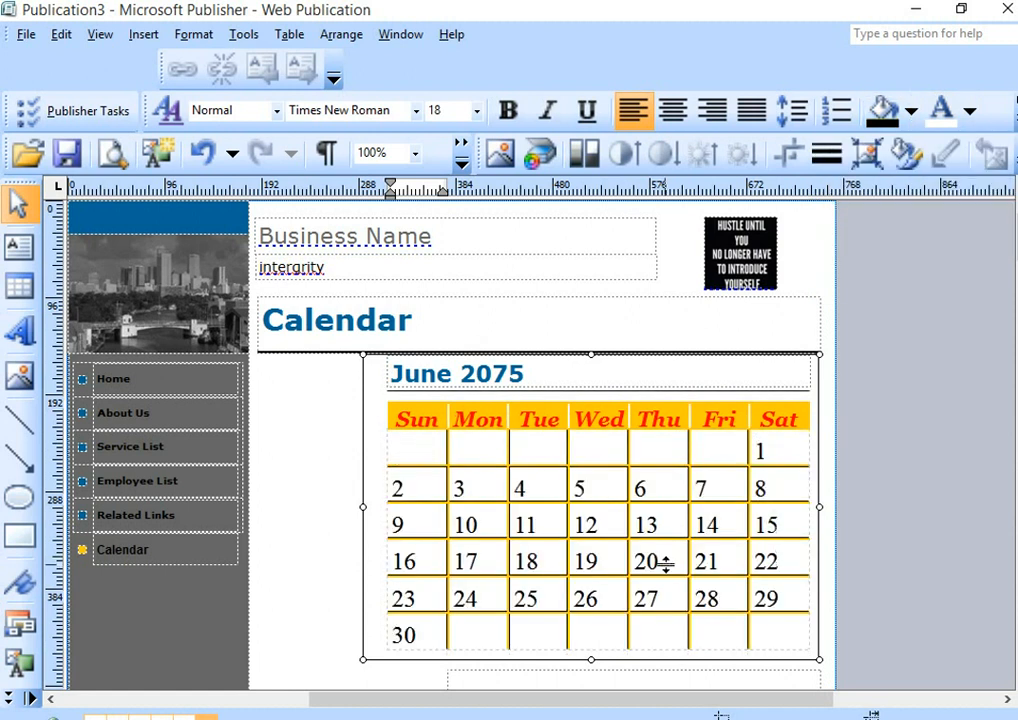
click(664, 563)
click(797, 637)
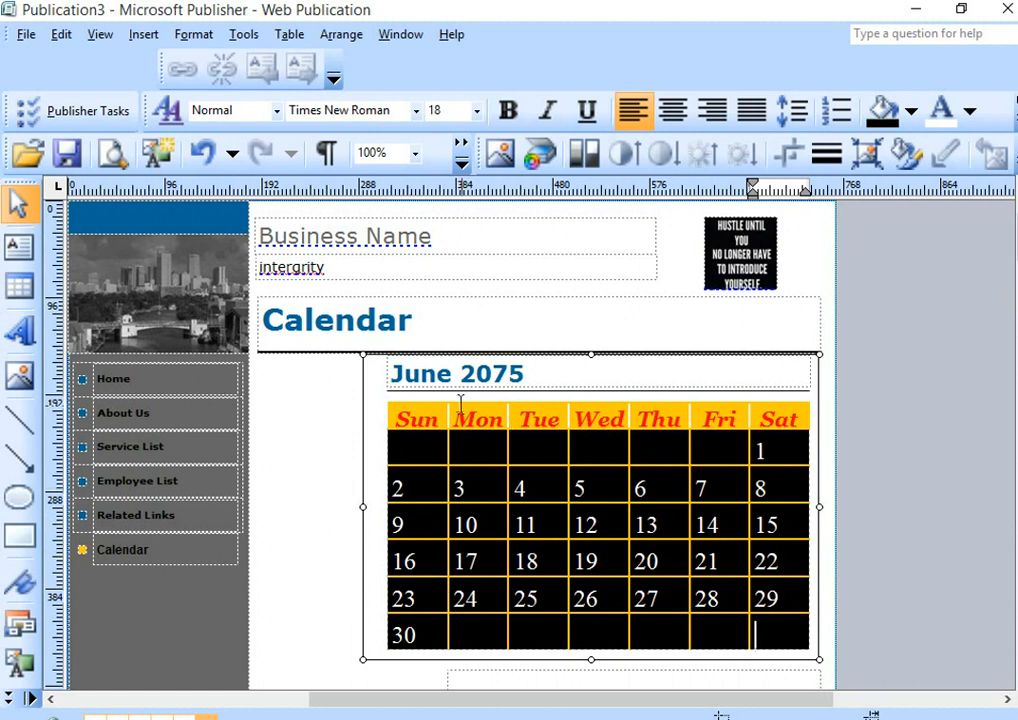
click(521, 375)
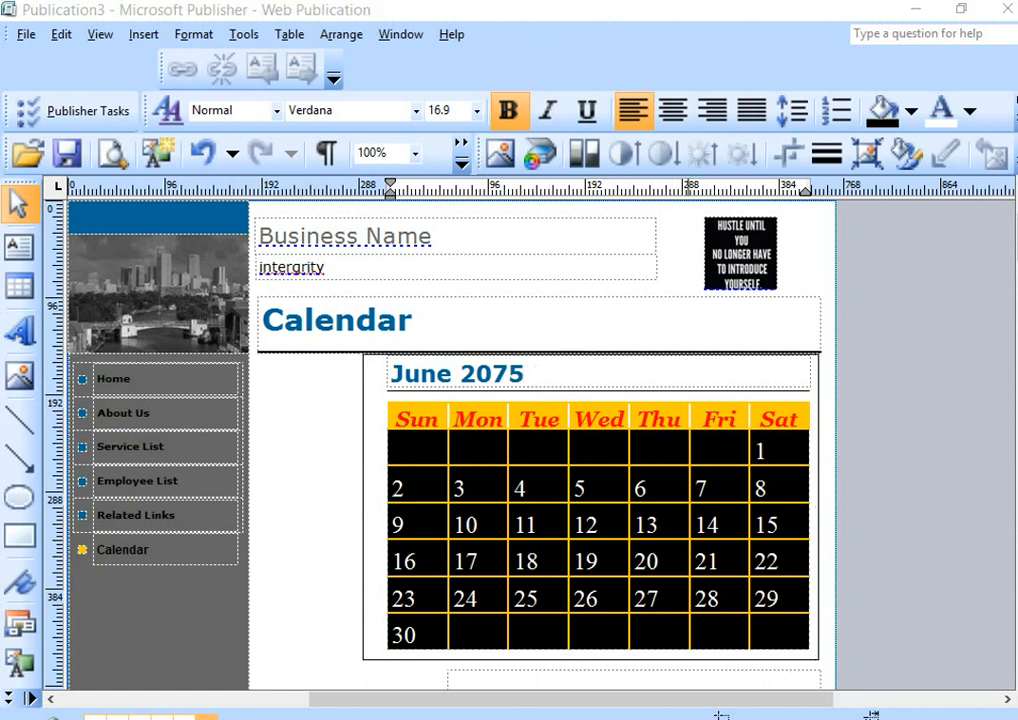
key(alt+Tab)
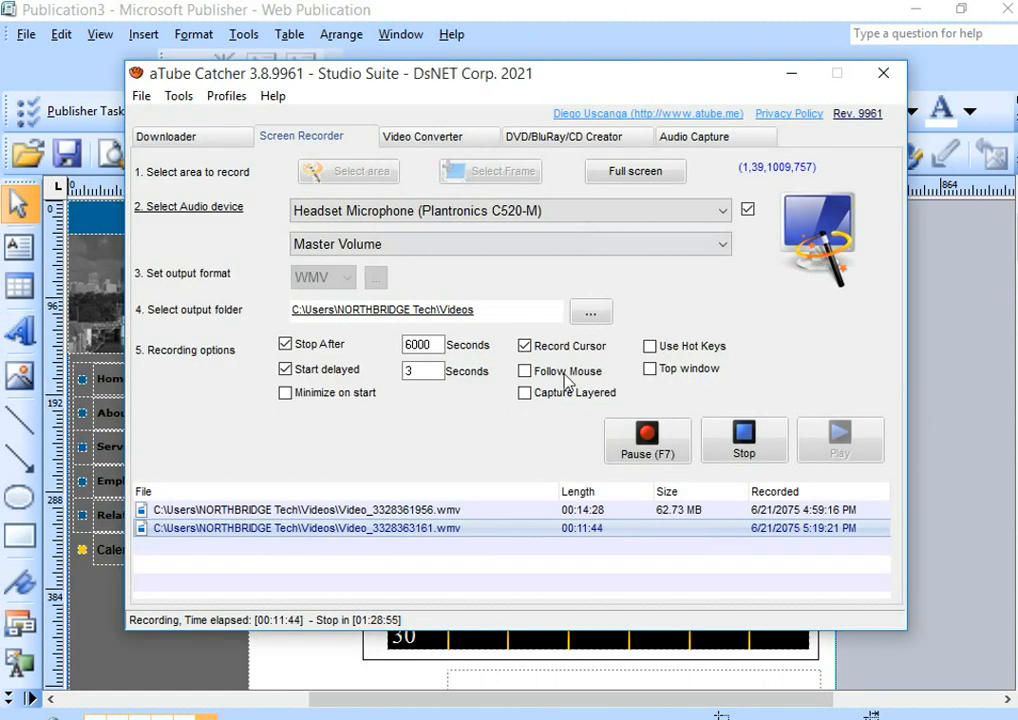
click(790, 74)
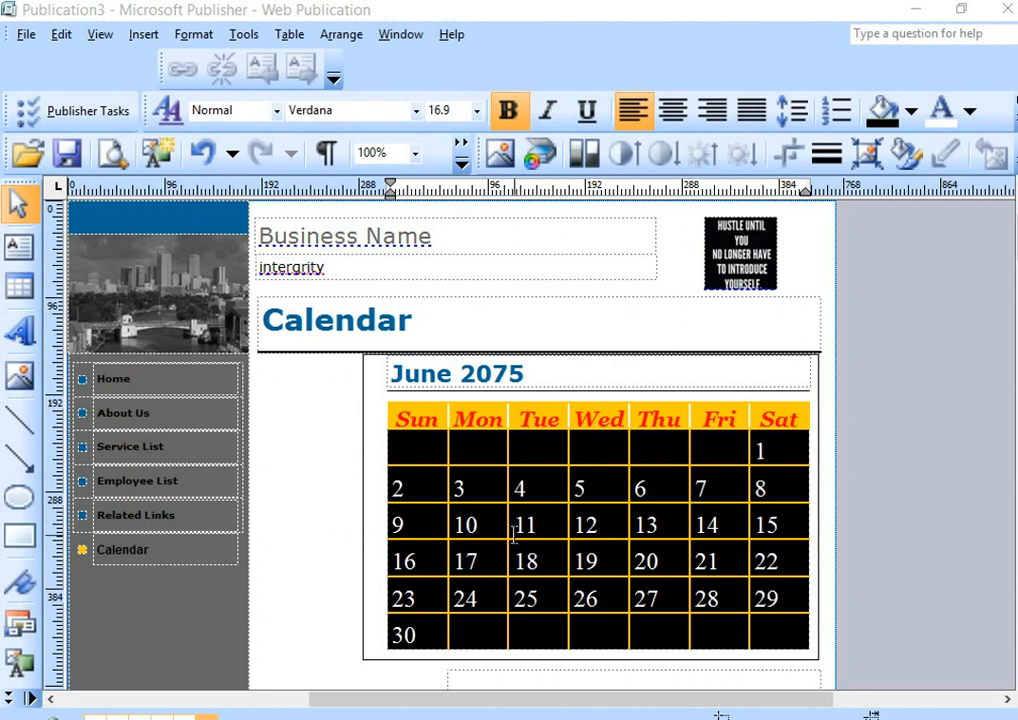
Step: Try yellow as the font color of the date 11 in the calendar
drag(514, 521, 536, 521)
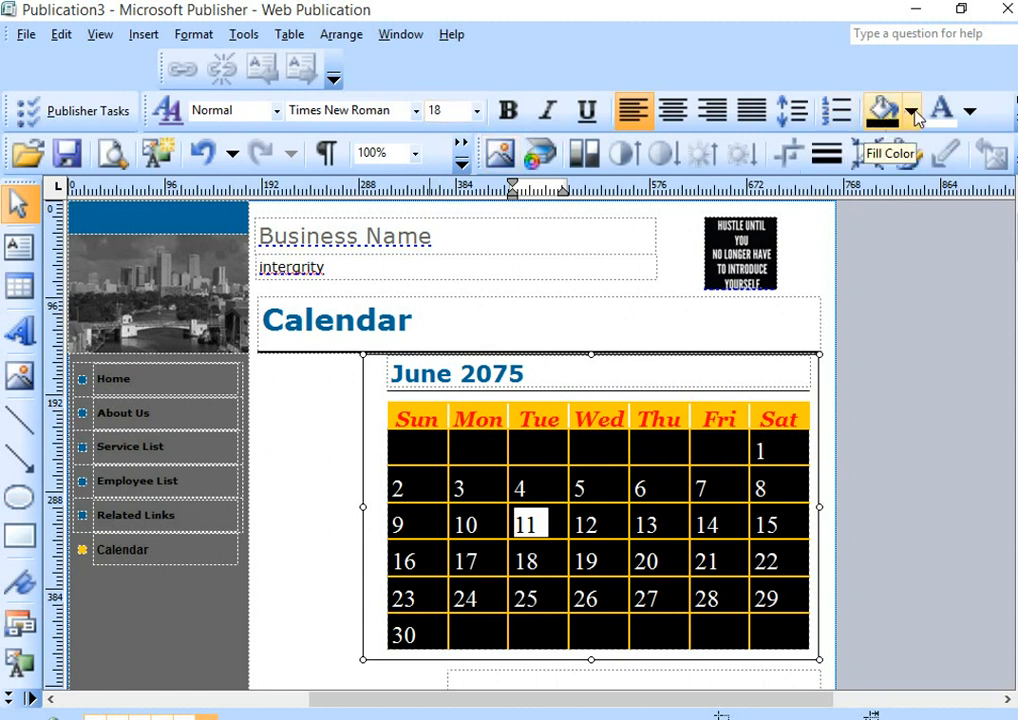
click(970, 112)
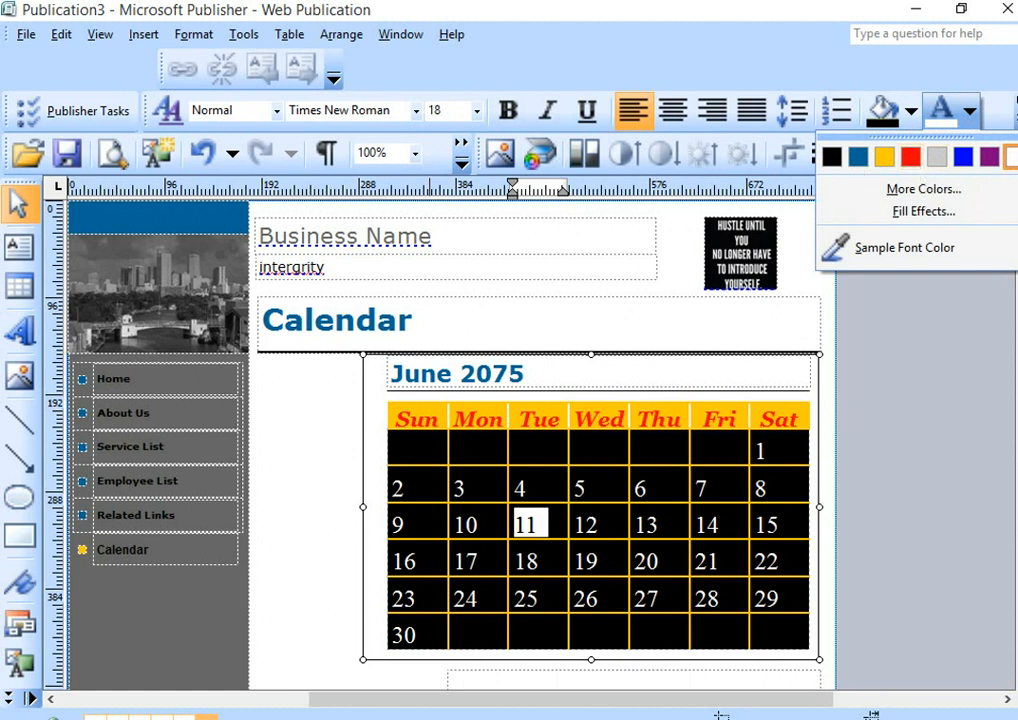
key(Escape)
click(970, 113)
click(884, 157)
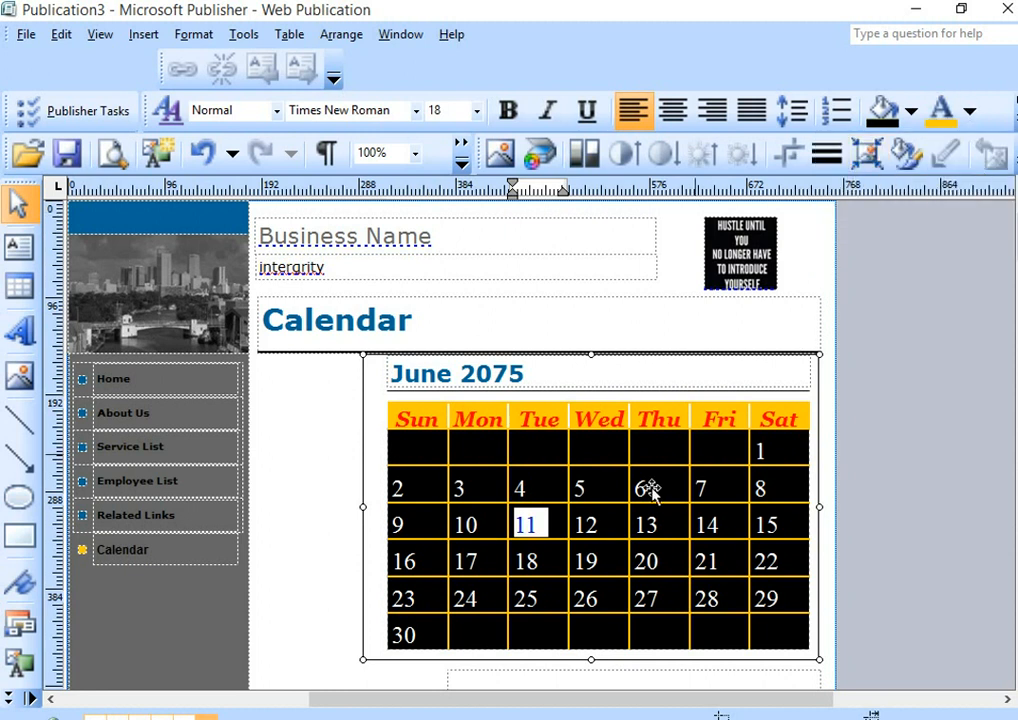
click(611, 531)
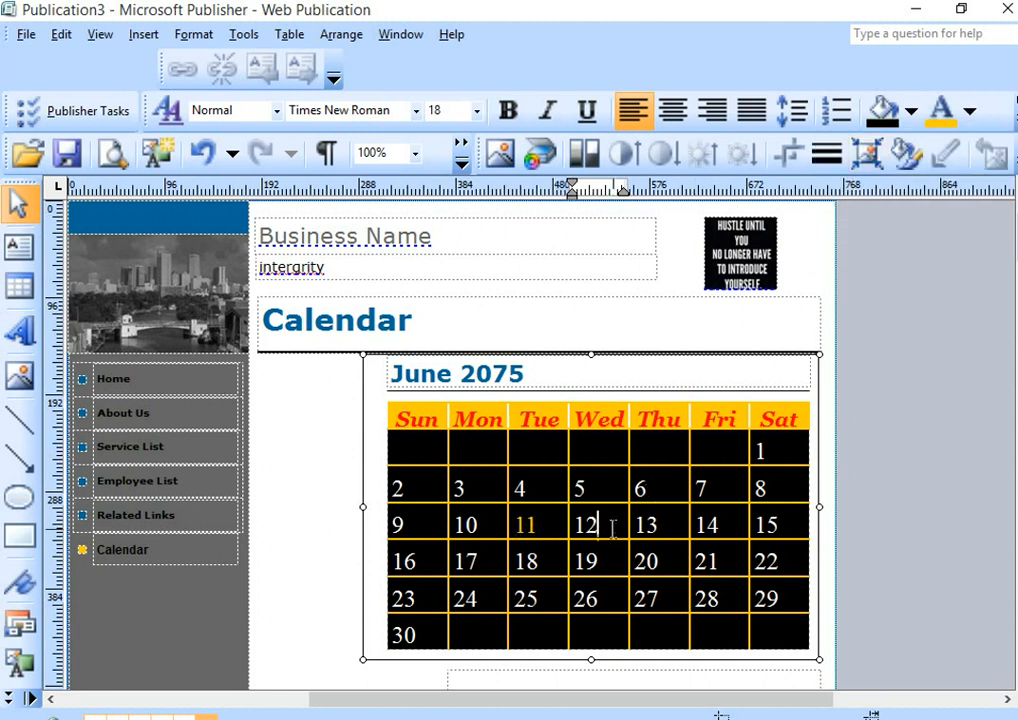
double_click(528, 525)
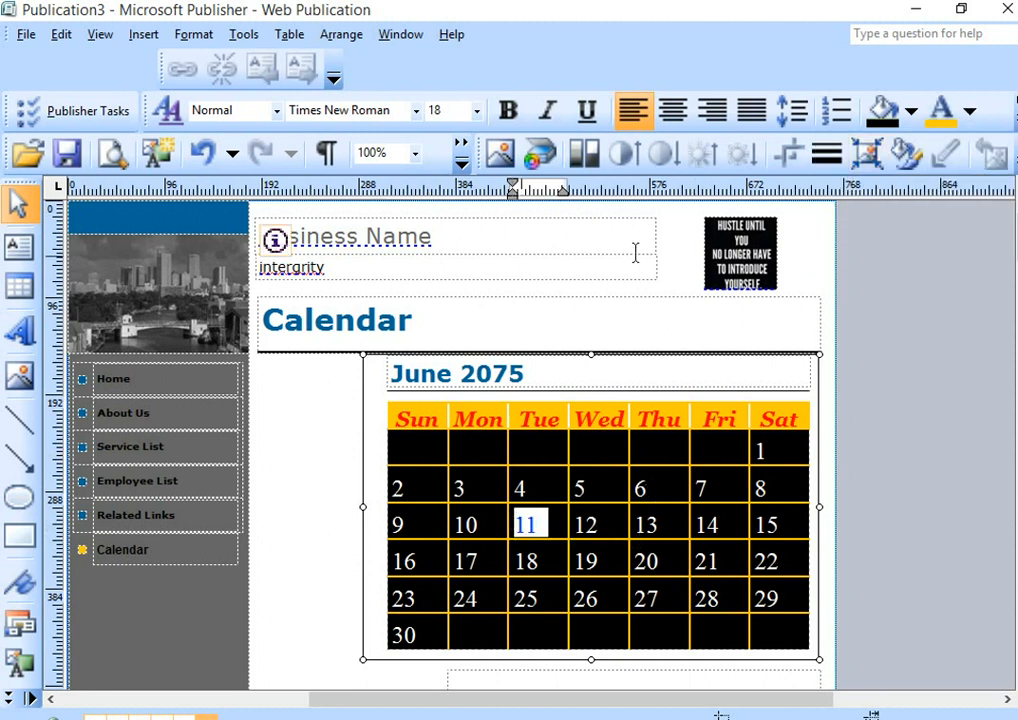
Step: Change the font color of the dates 27 and 11 in the calendar to Accent 3 (Red)
double_click(659, 598)
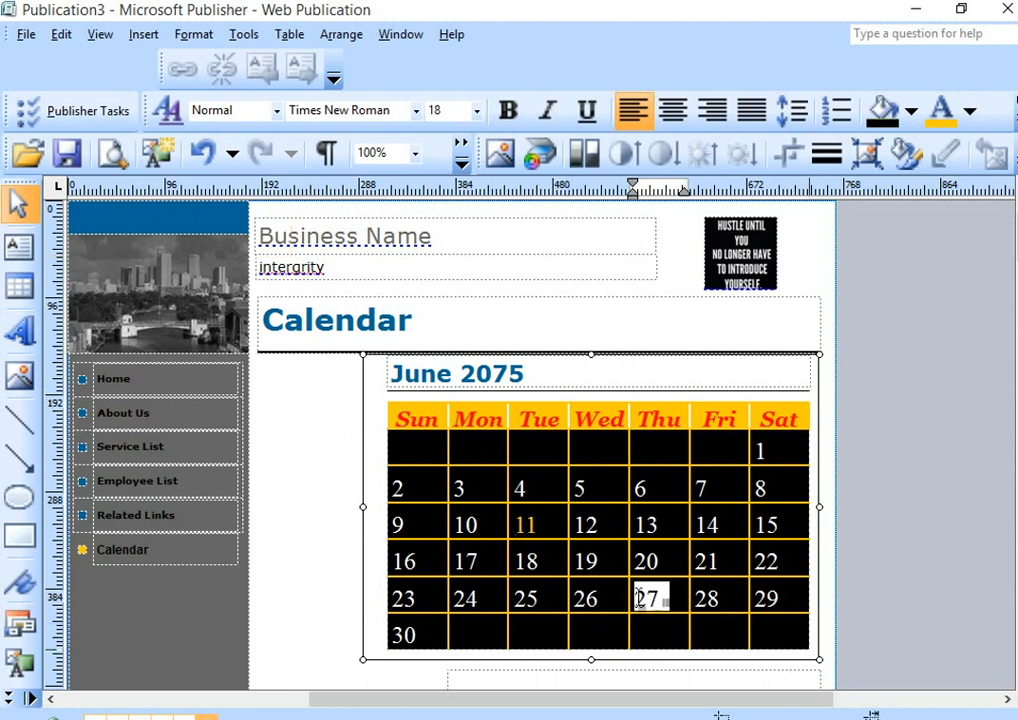
click(969, 110)
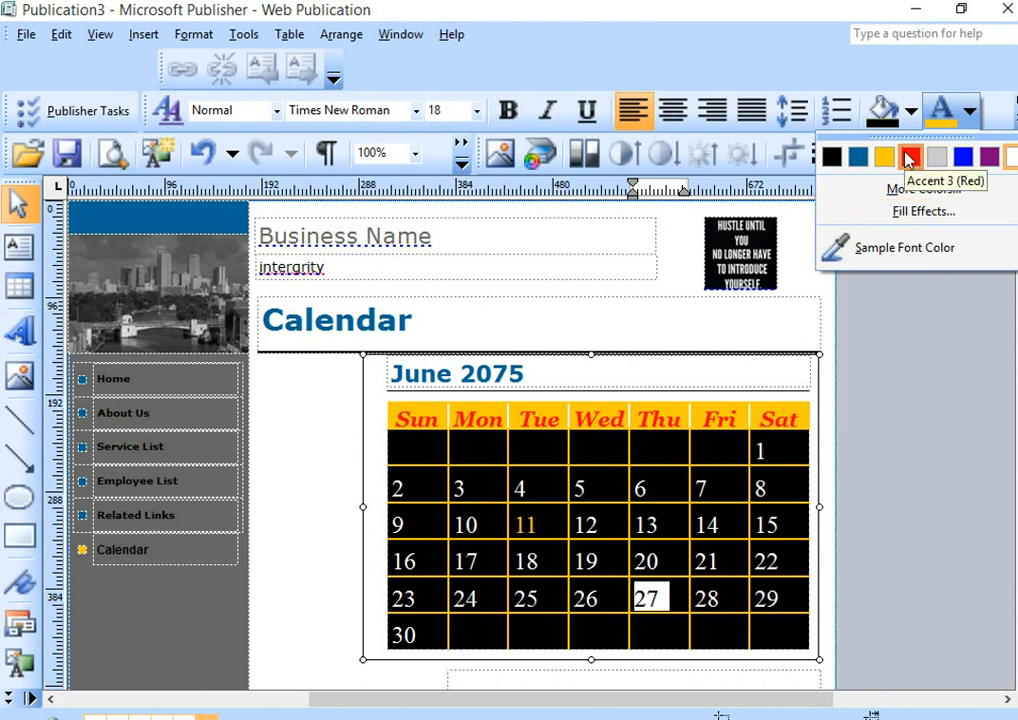
click(910, 156)
click(665, 600)
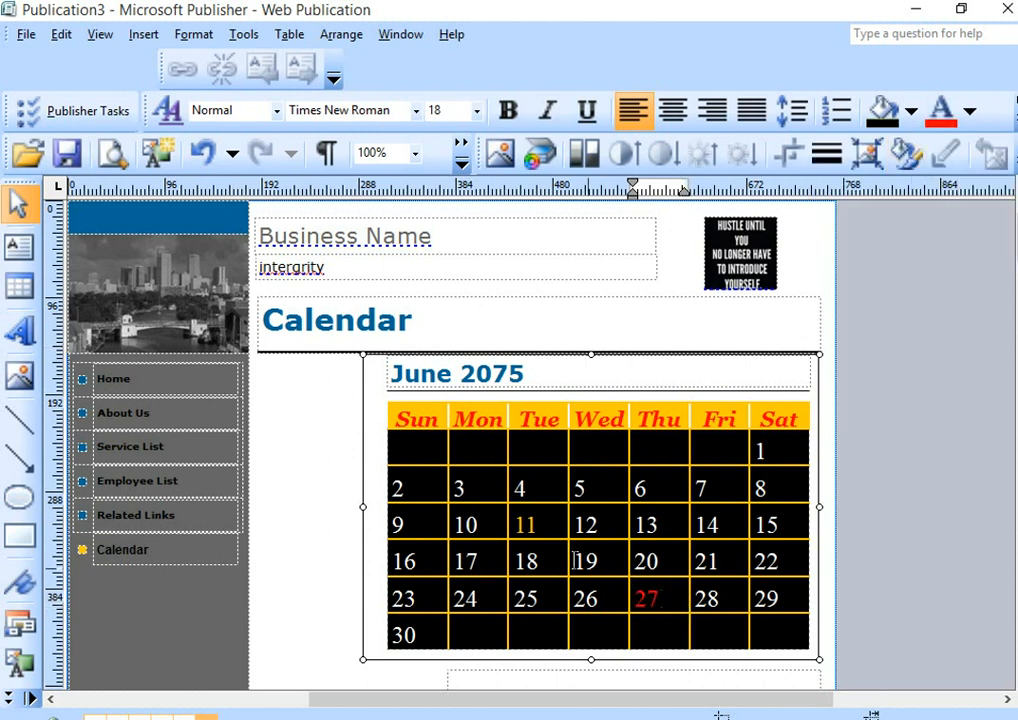
double_click(527, 525)
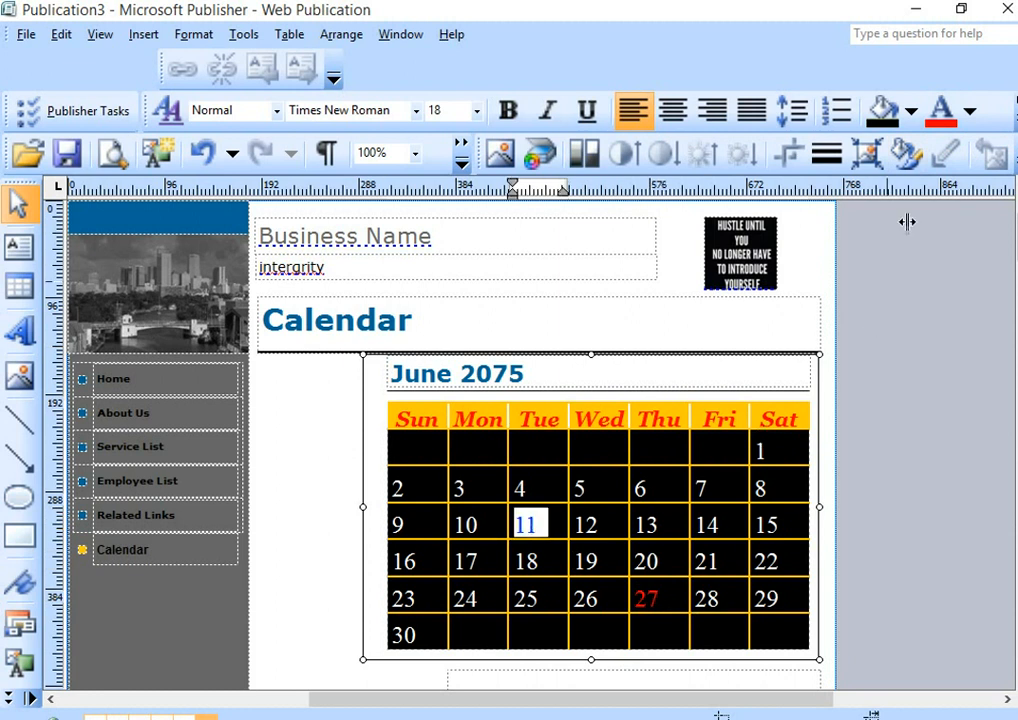
click(940, 110)
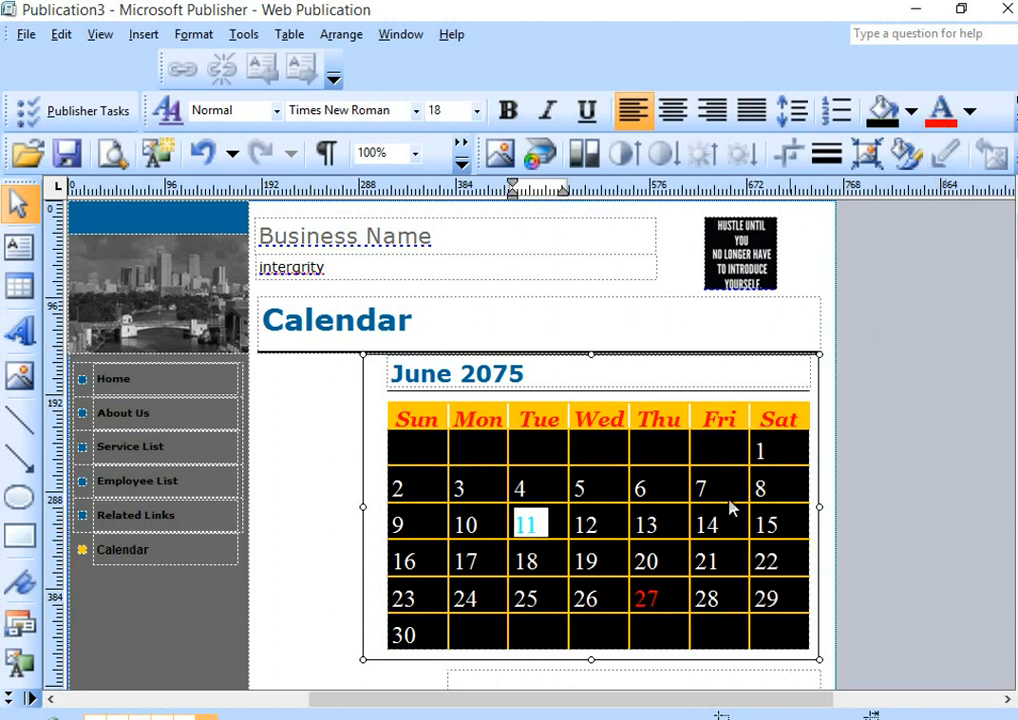
click(679, 605)
Step: Make the date 22 in the calendar bold and red
click(776, 562)
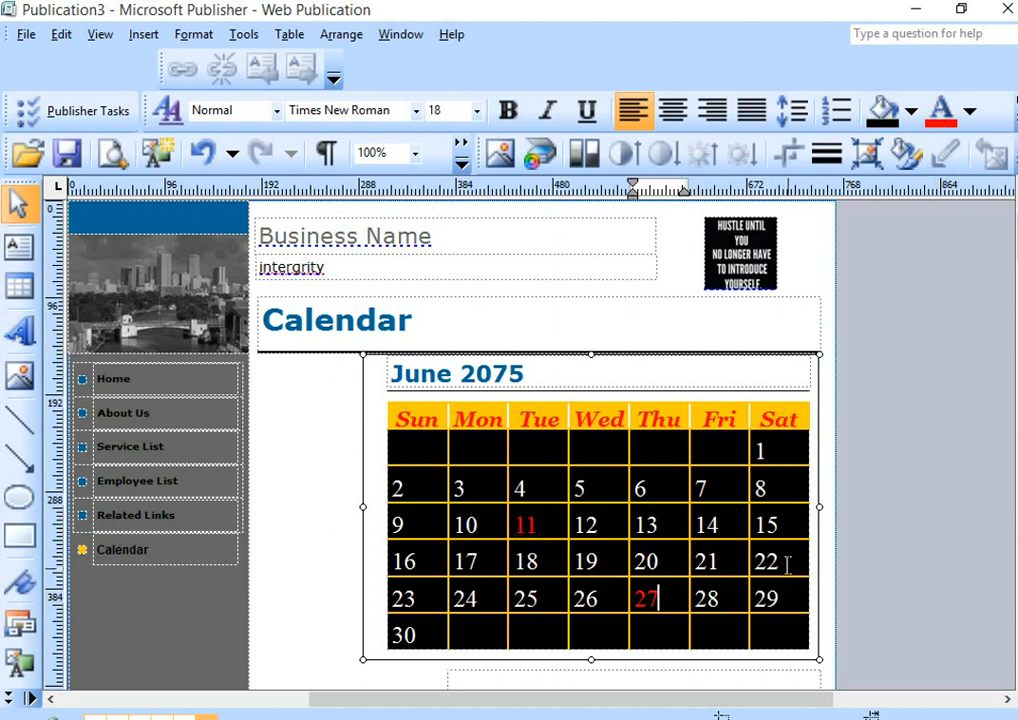
double_click(776, 562)
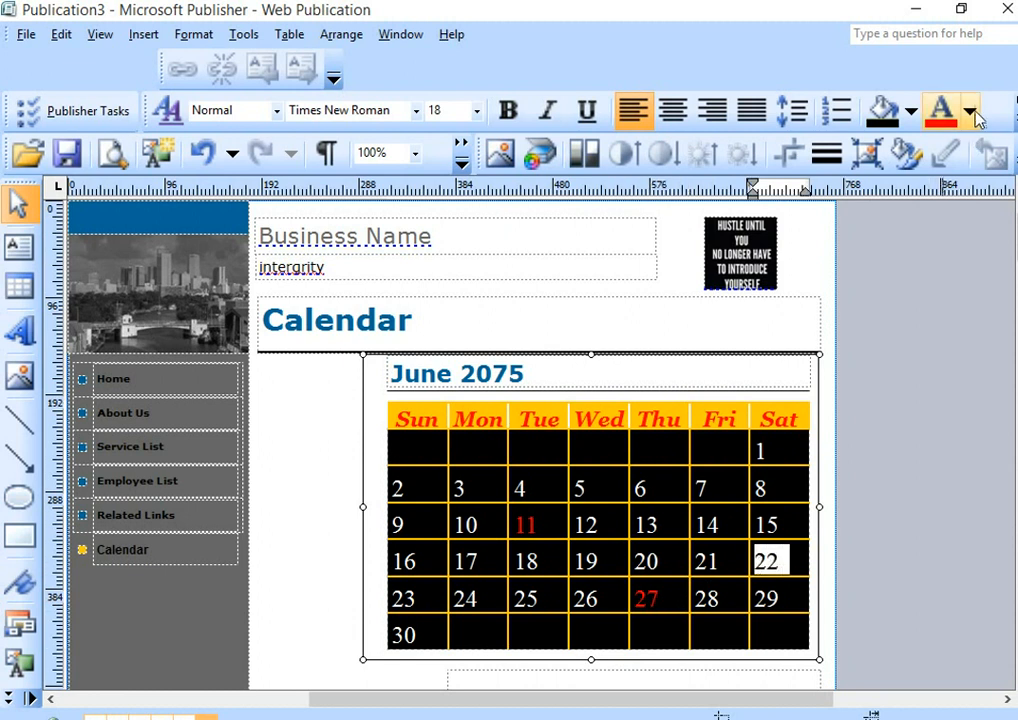
click(509, 112)
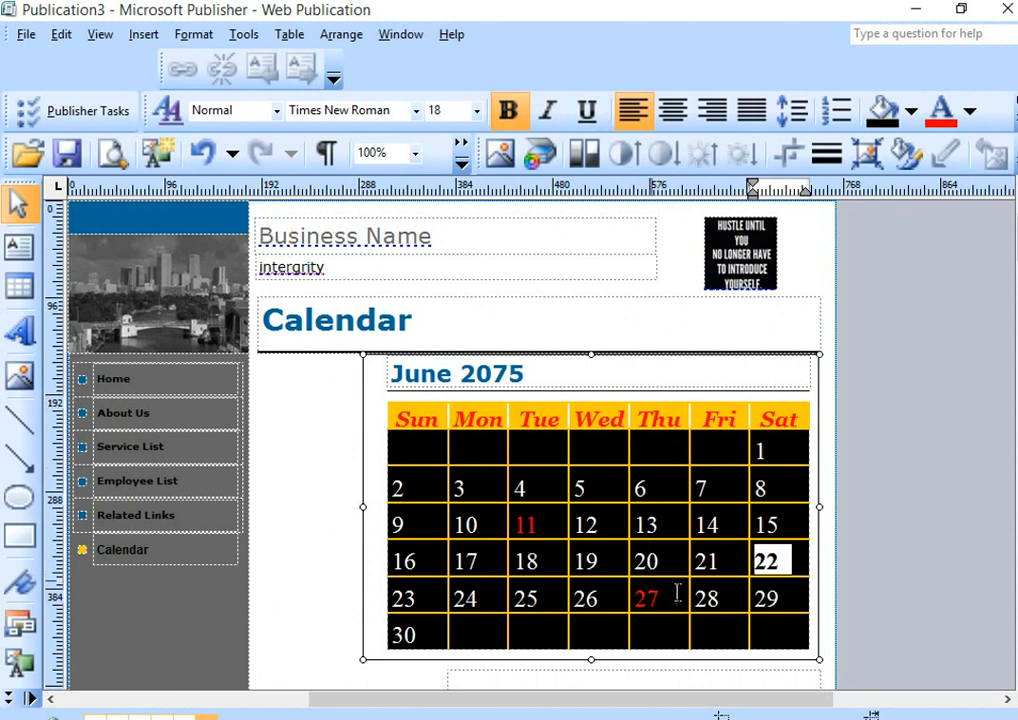
click(940, 110)
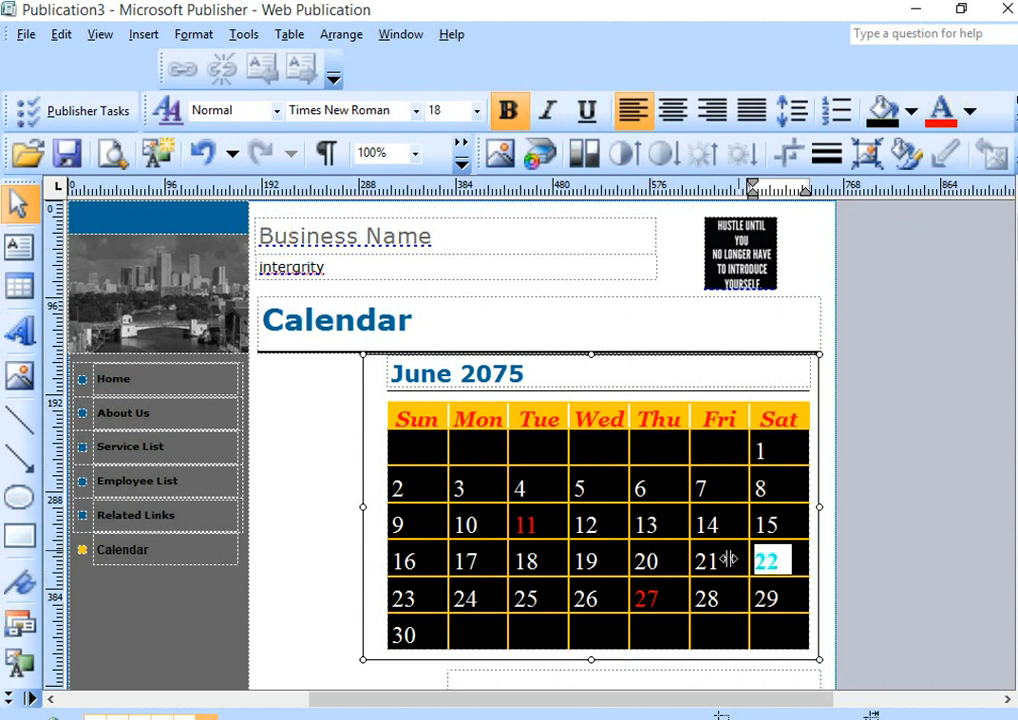
Step: Apply bold to the dates 27 and 11, and italic to the dates 11, 27 and 22
double_click(646, 598)
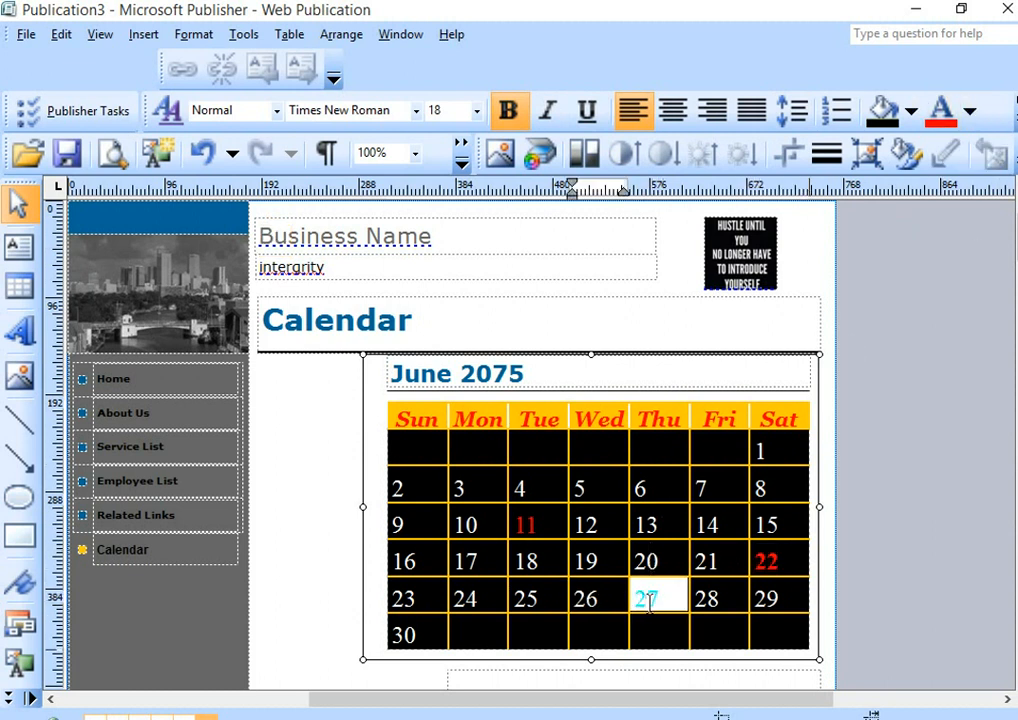
click(509, 111)
double_click(525, 524)
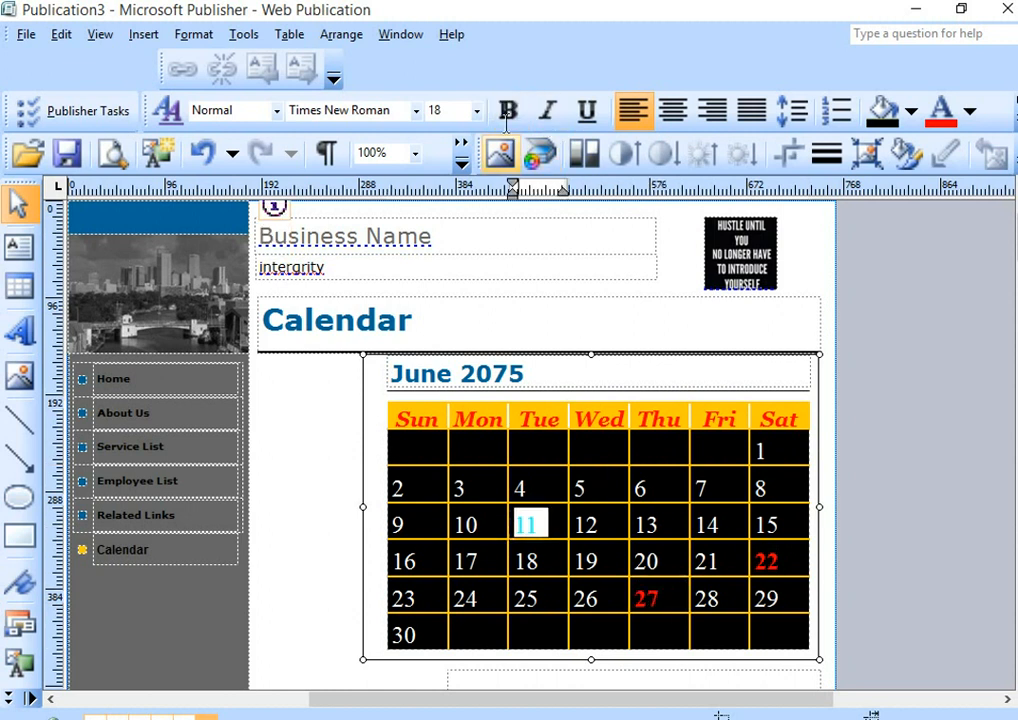
click(548, 111)
double_click(663, 601)
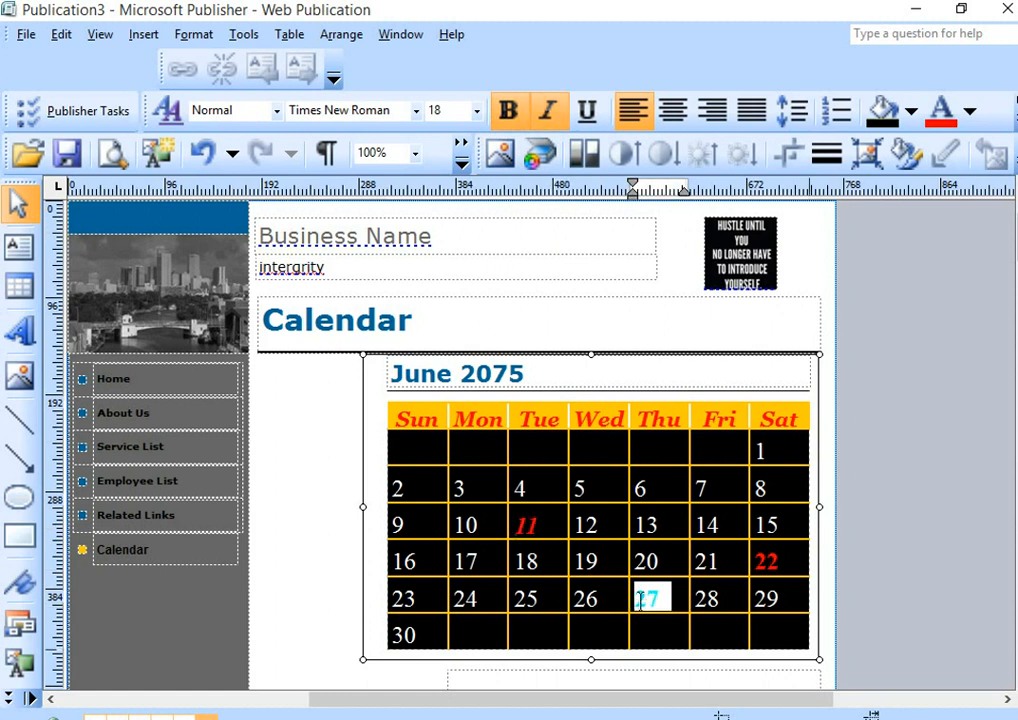
click(548, 111)
double_click(766, 561)
click(548, 111)
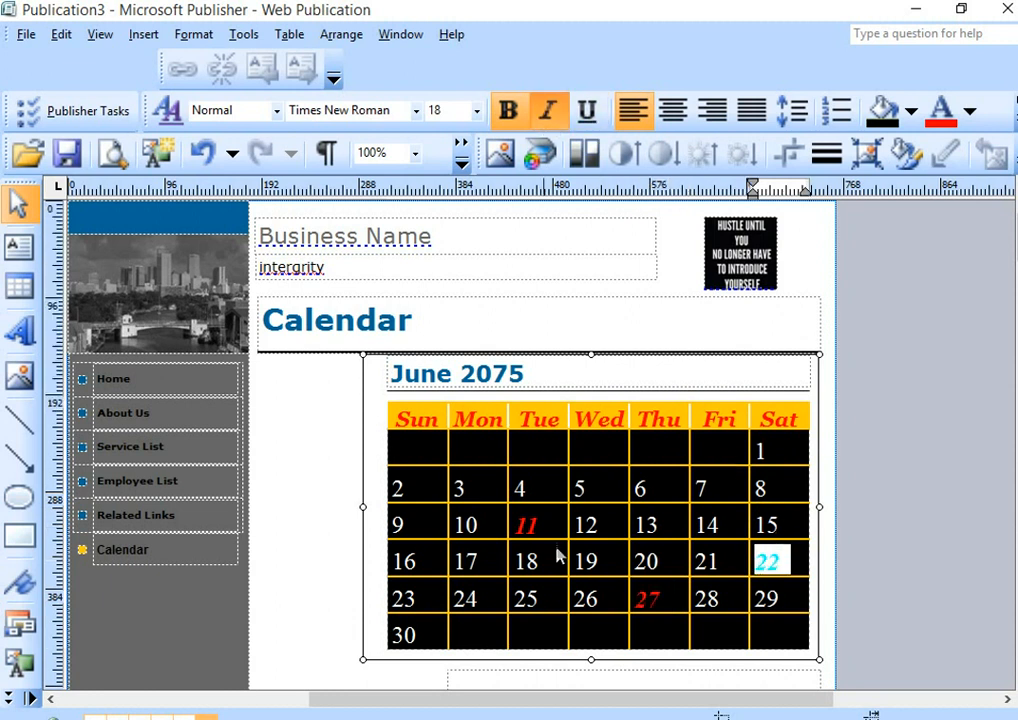
click(696, 635)
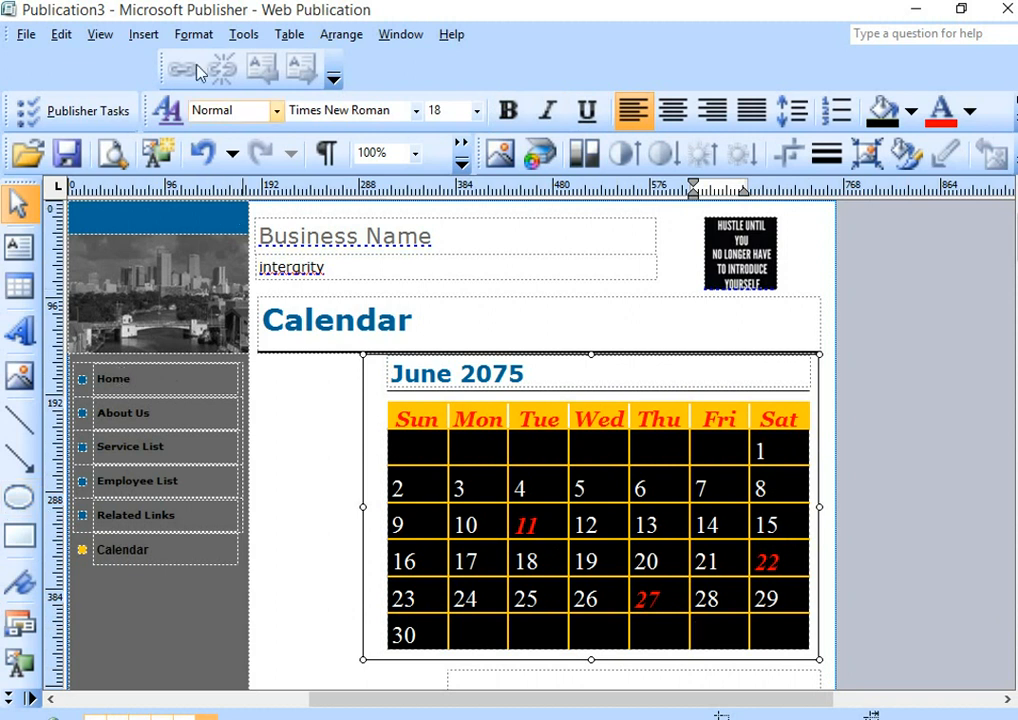
Step: Insert a text box beside the calendar's left edge containing "11 youth day", widening the box to fit the text
click(141, 36)
mouse_move(132, 35)
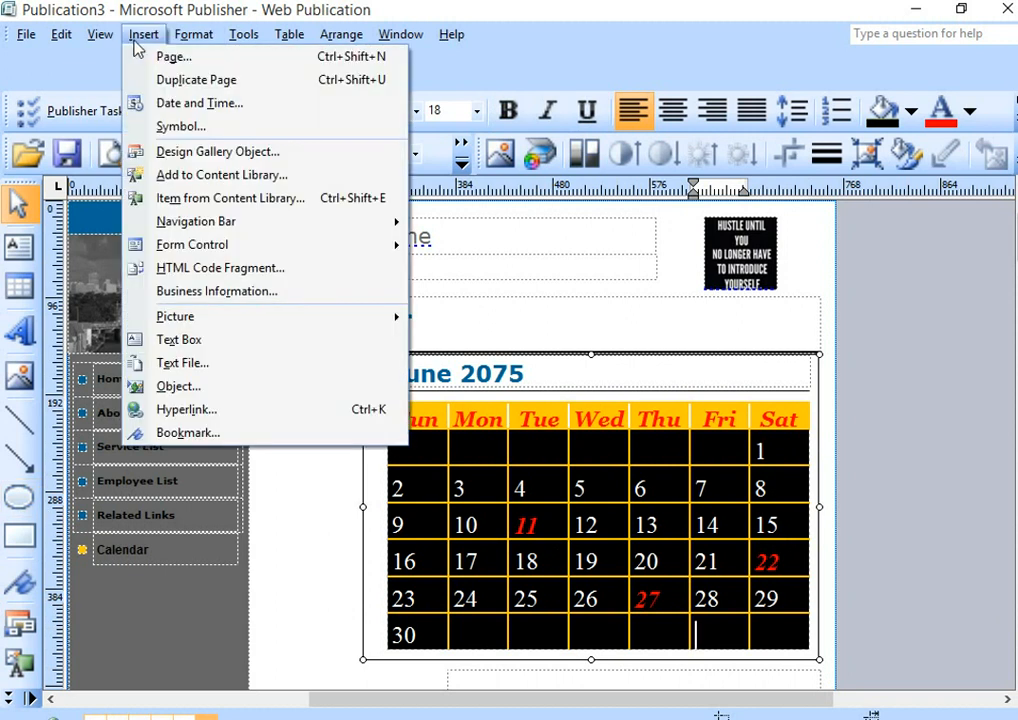
click(177, 340)
drag(262, 439, 295, 462)
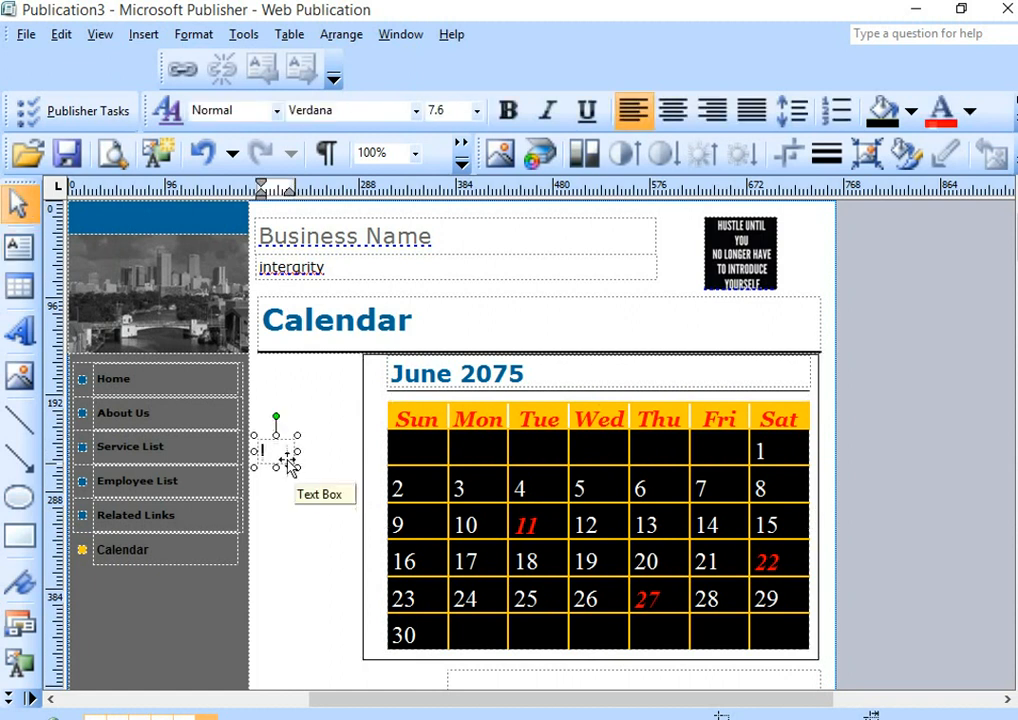
text(2)
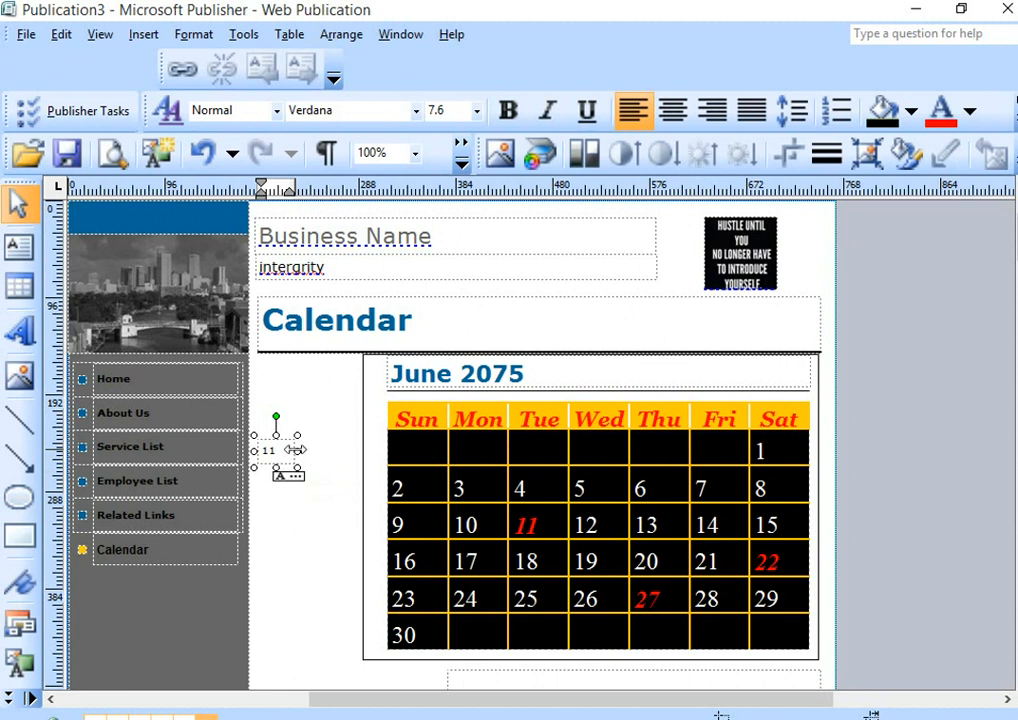
mouse_move(296, 450)
mouse_down()
mouse_move(360, 452)
mouse_move(271, 454)
mouse_up()
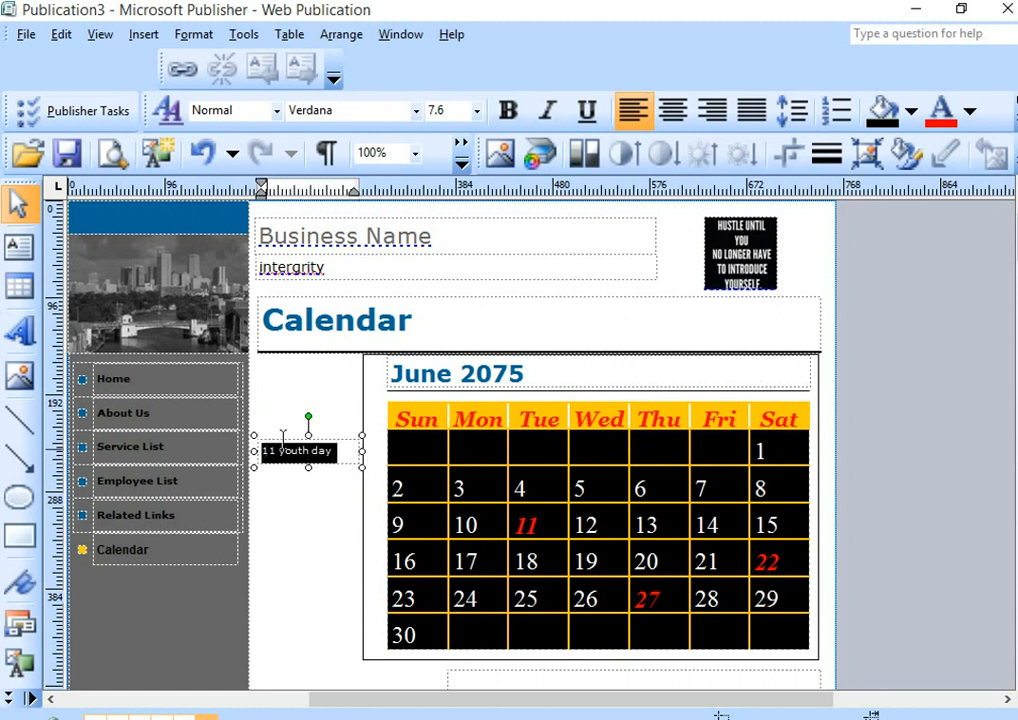
Step: Try font sizes 18 and 14 on the "11 youth day" label
click(475, 111)
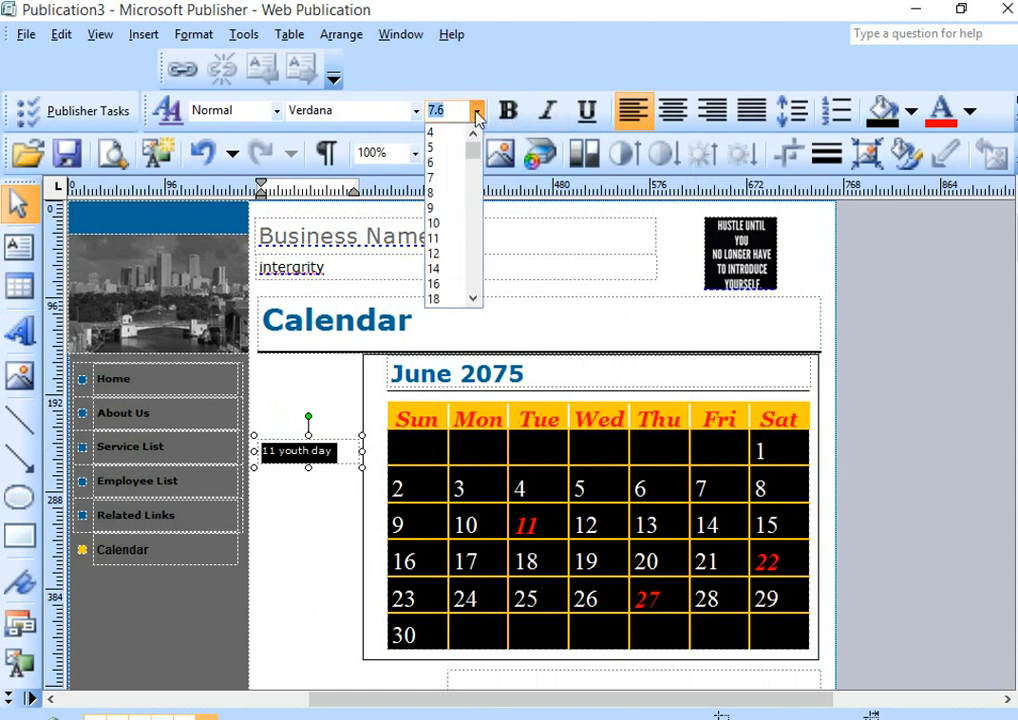
click(445, 298)
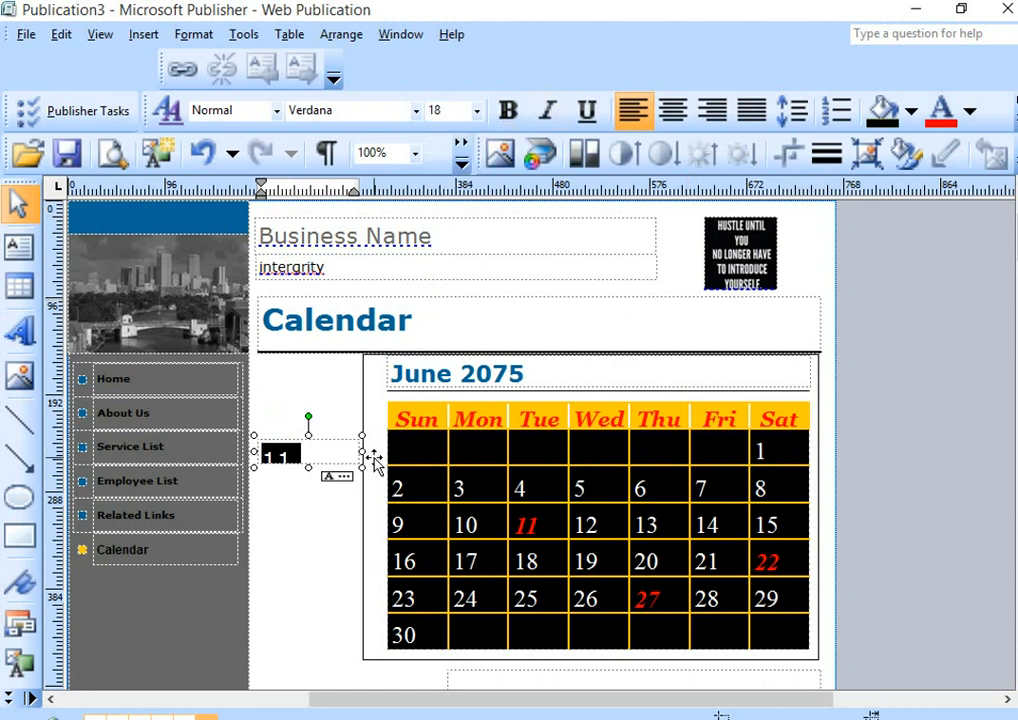
click(477, 111)
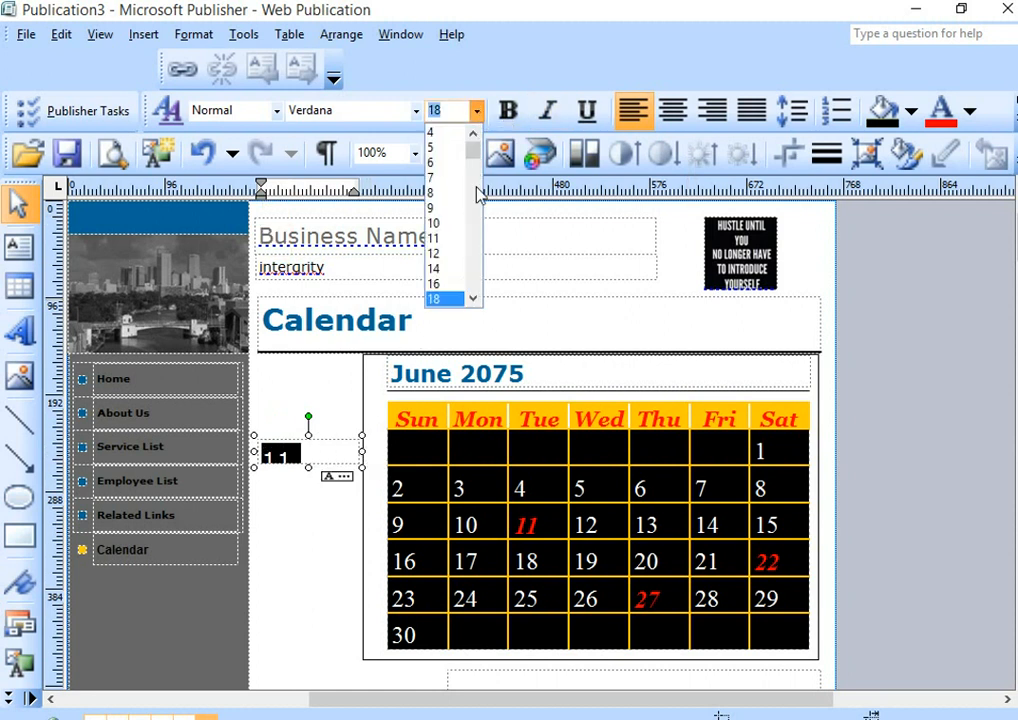
click(446, 270)
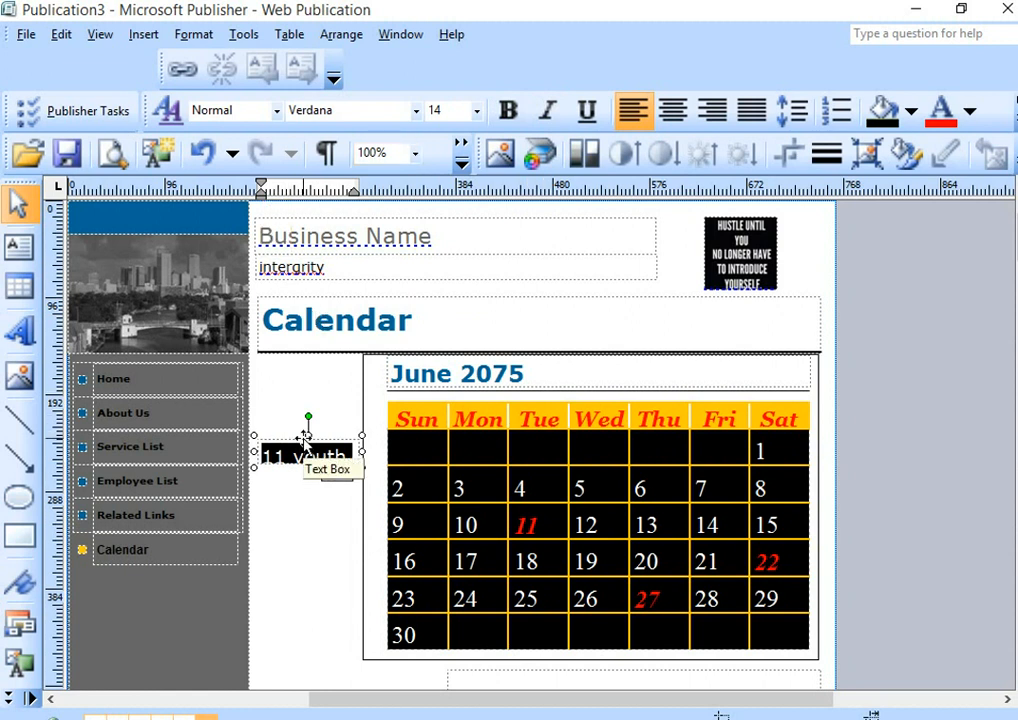
Step: Format the "11 youth day" label as 12 pt bold and widen its text box to fit the text on one line
click(476, 110)
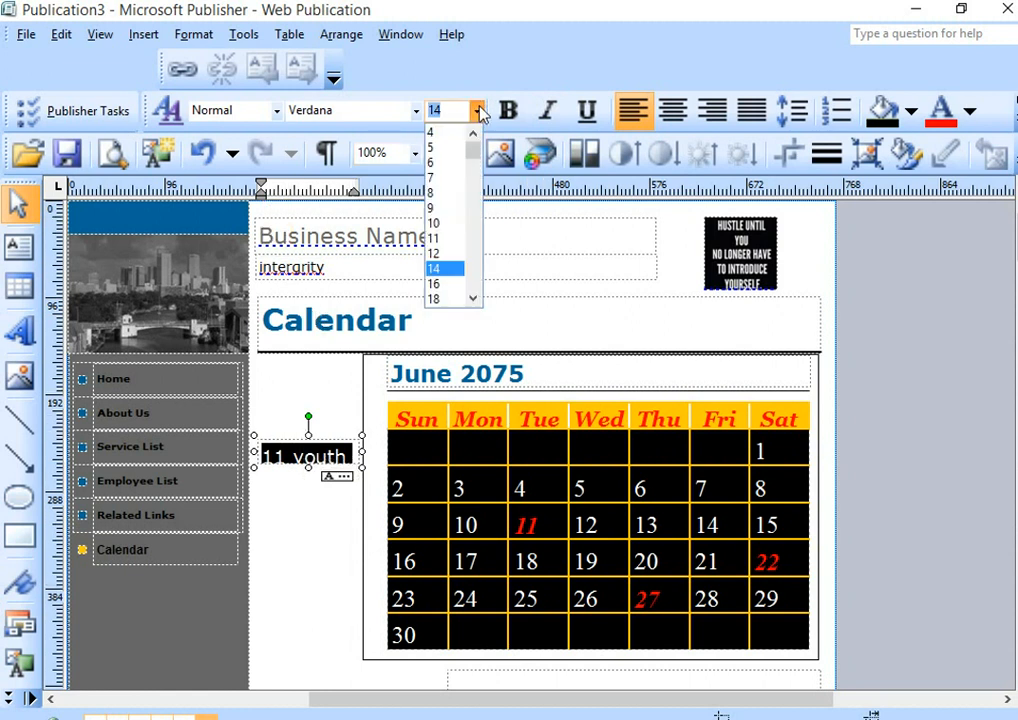
click(438, 252)
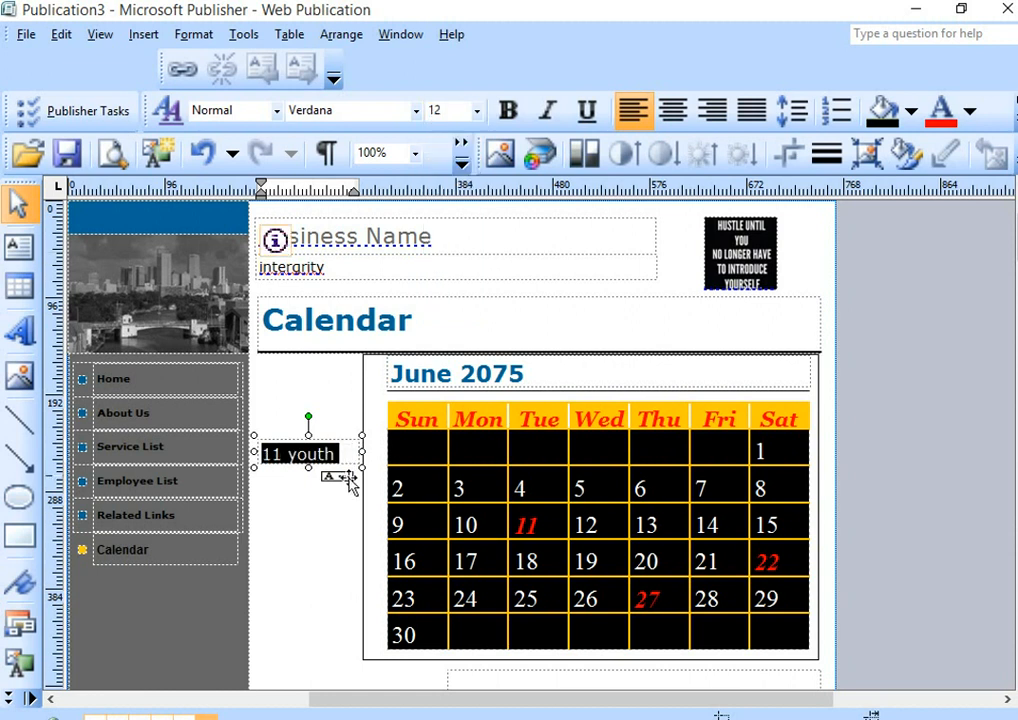
drag(363, 453, 379, 453)
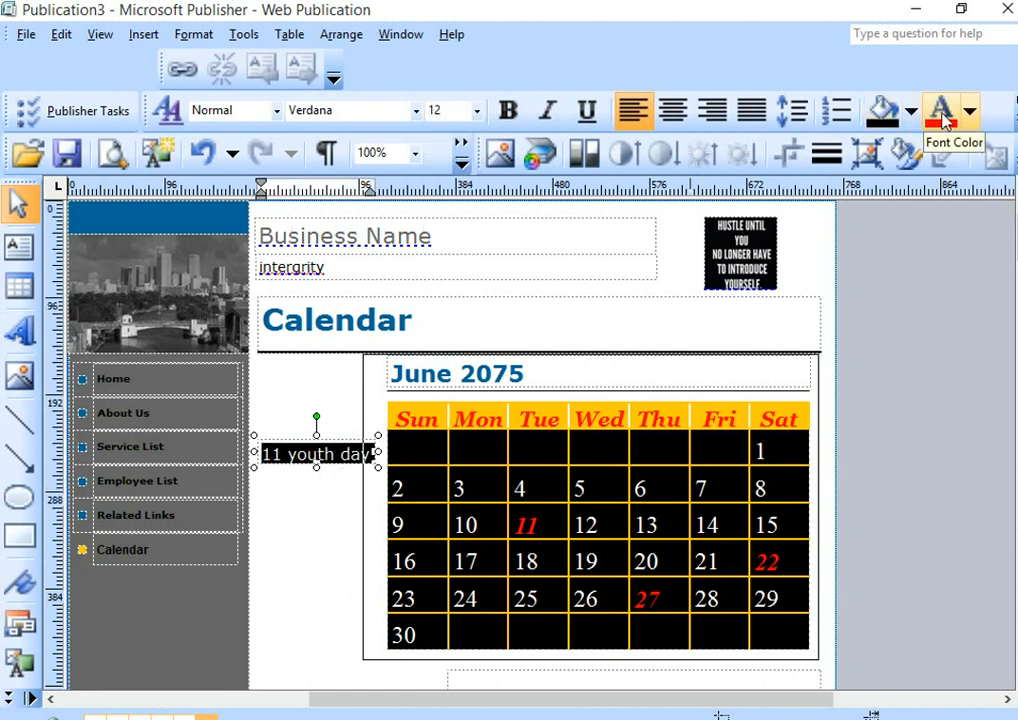
click(510, 112)
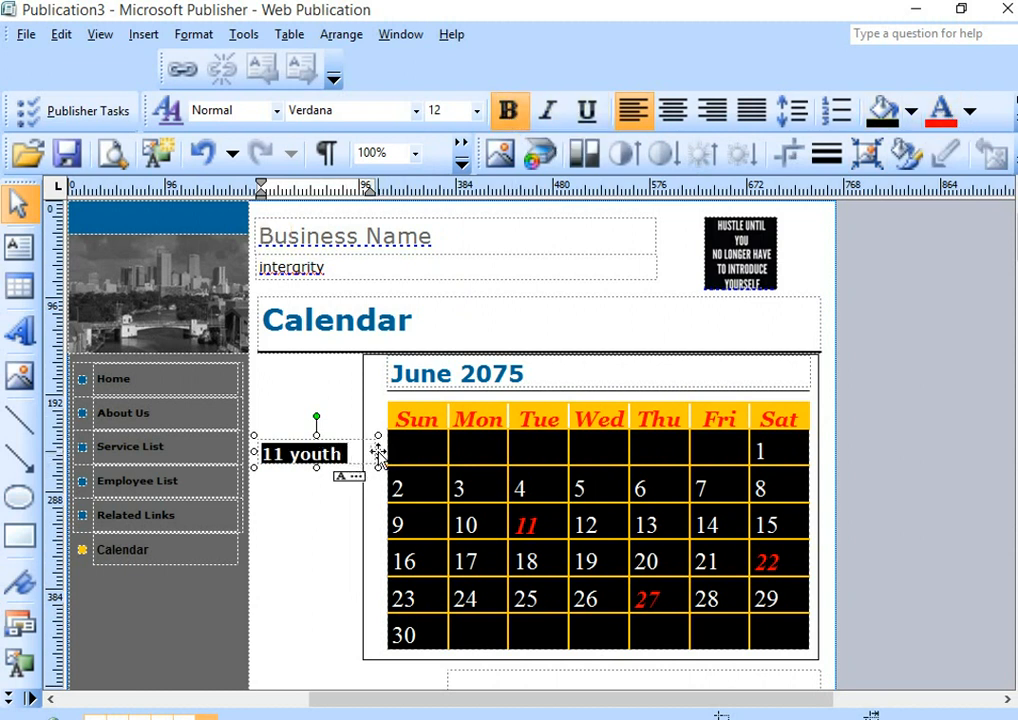
drag(378, 453, 391, 453)
click(330, 512)
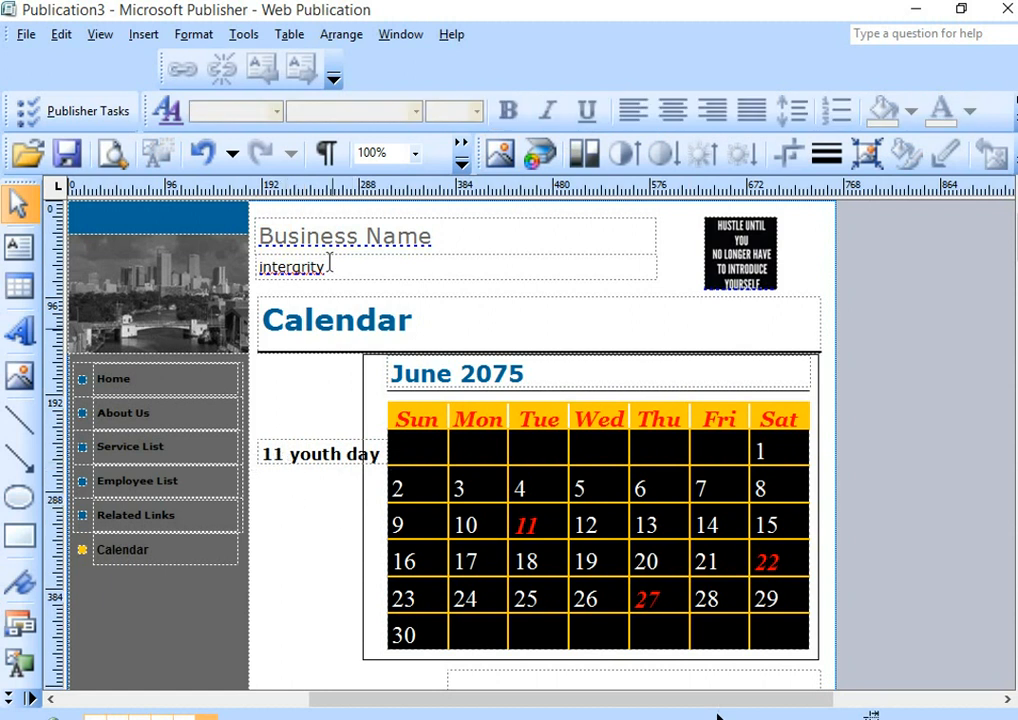
Step: Insert a text box directly below the "11 youth day" label containing "22 game night"
click(143, 34)
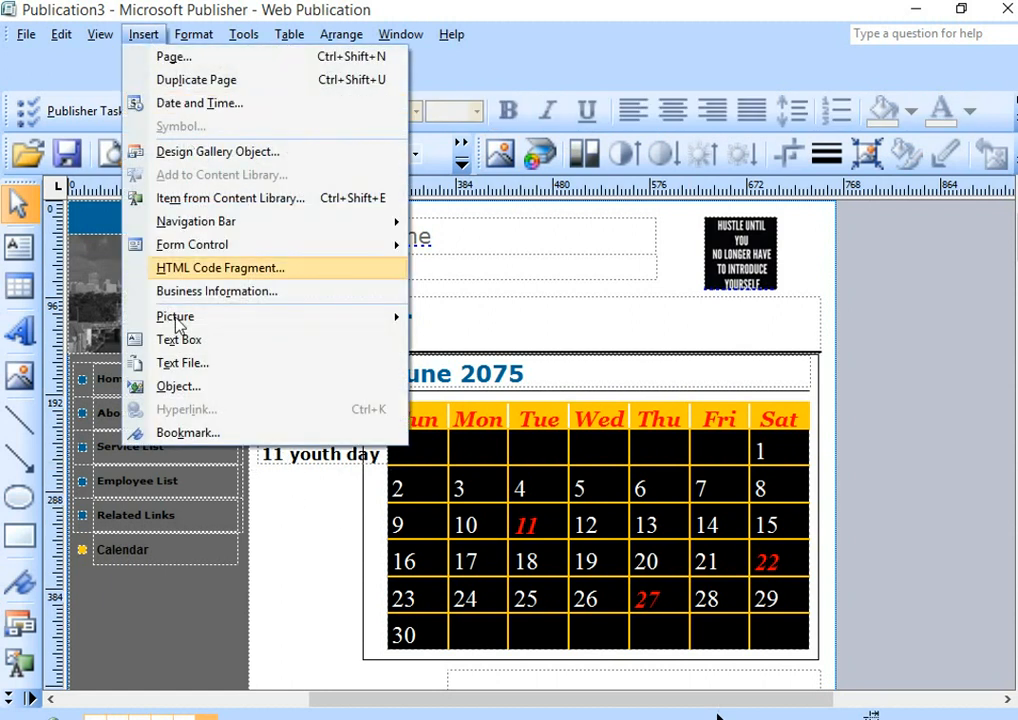
click(178, 339)
drag(257, 472, 383, 490)
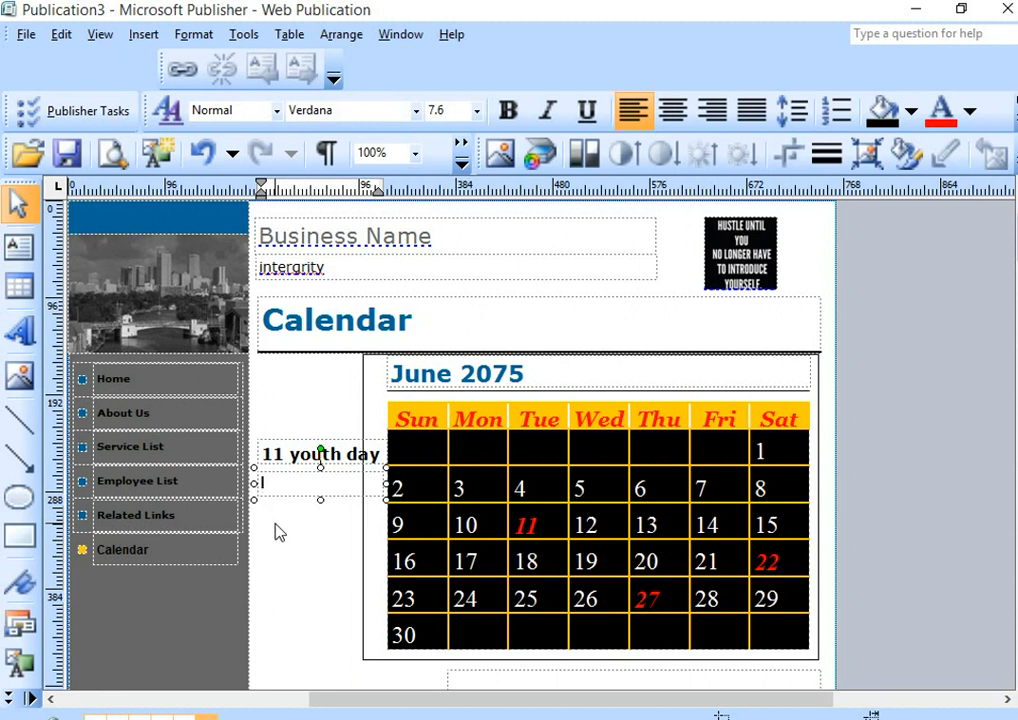
text(22)
text(game night)
Step: Format the "22 game night" label as 12 pt bold and widen its text box on both sides to fit the text
drag(344, 484, 260, 484)
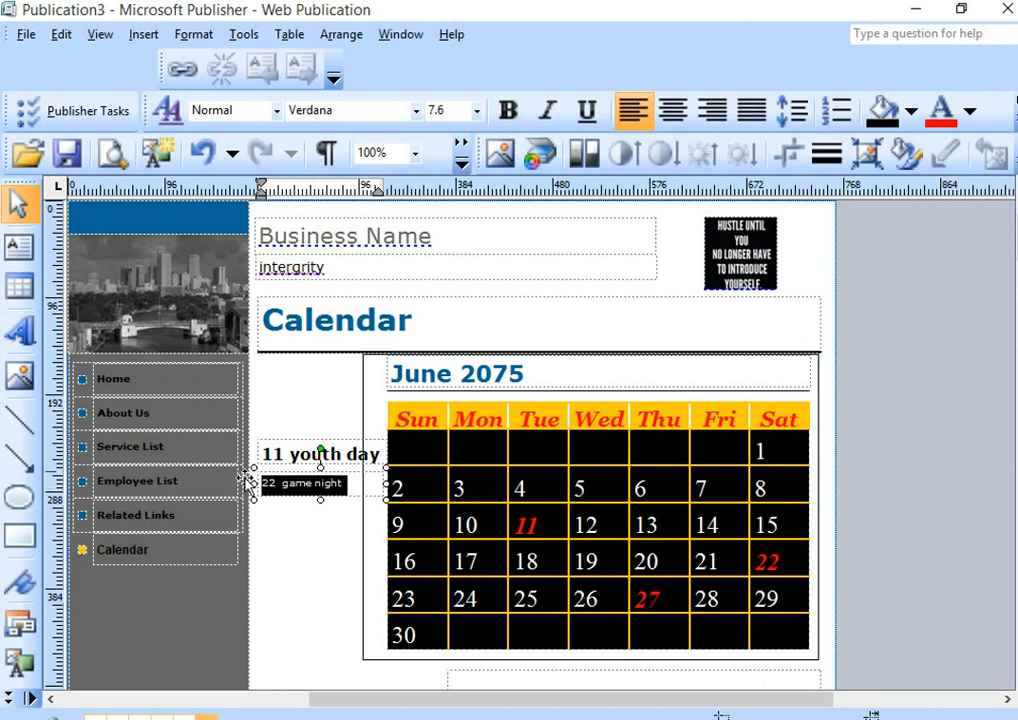
click(476, 110)
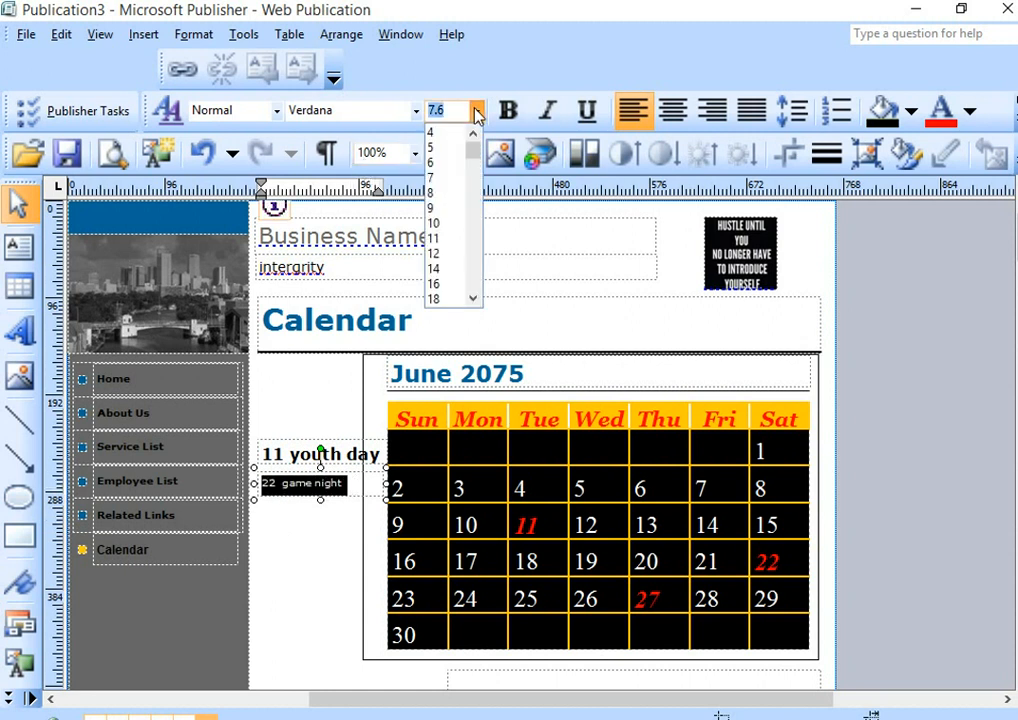
click(443, 252)
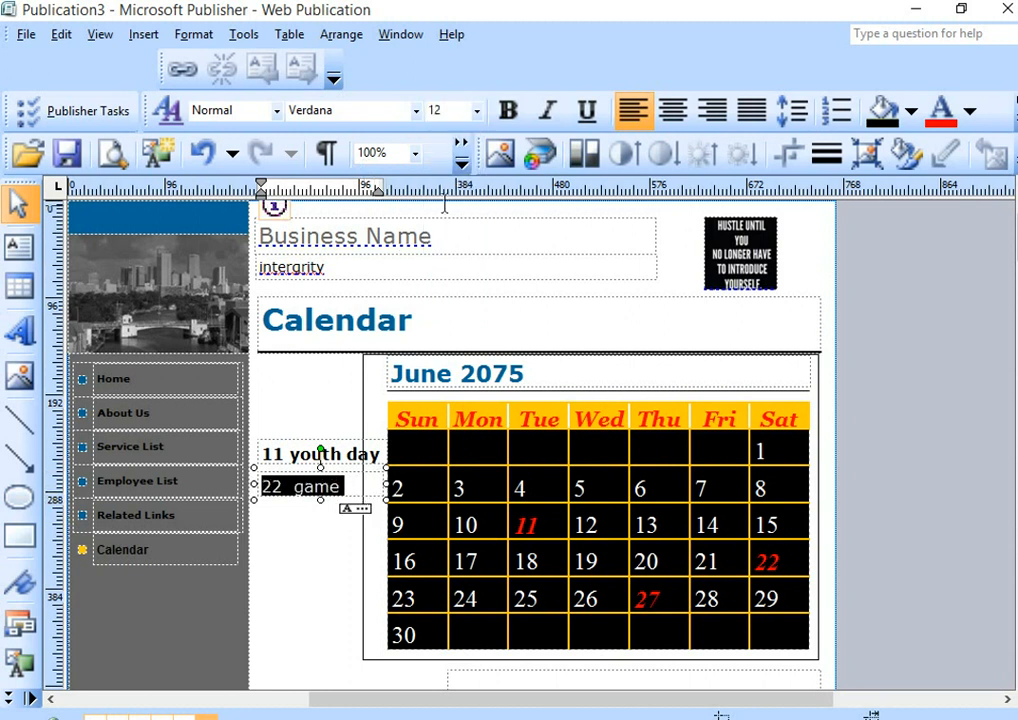
drag(381, 484, 401, 484)
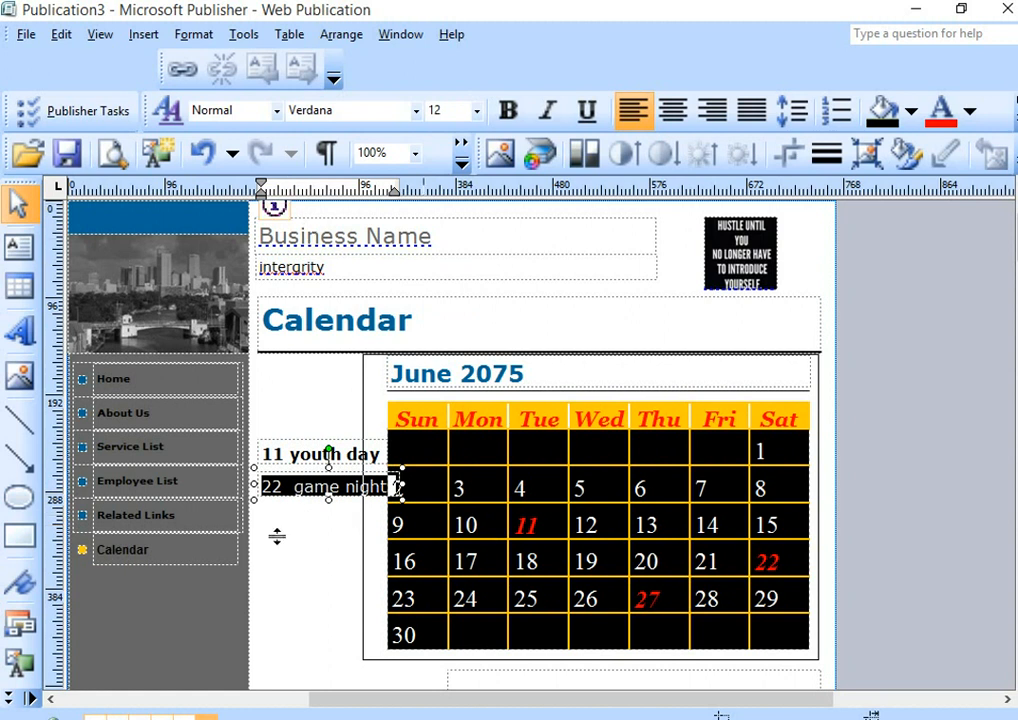
click(325, 556)
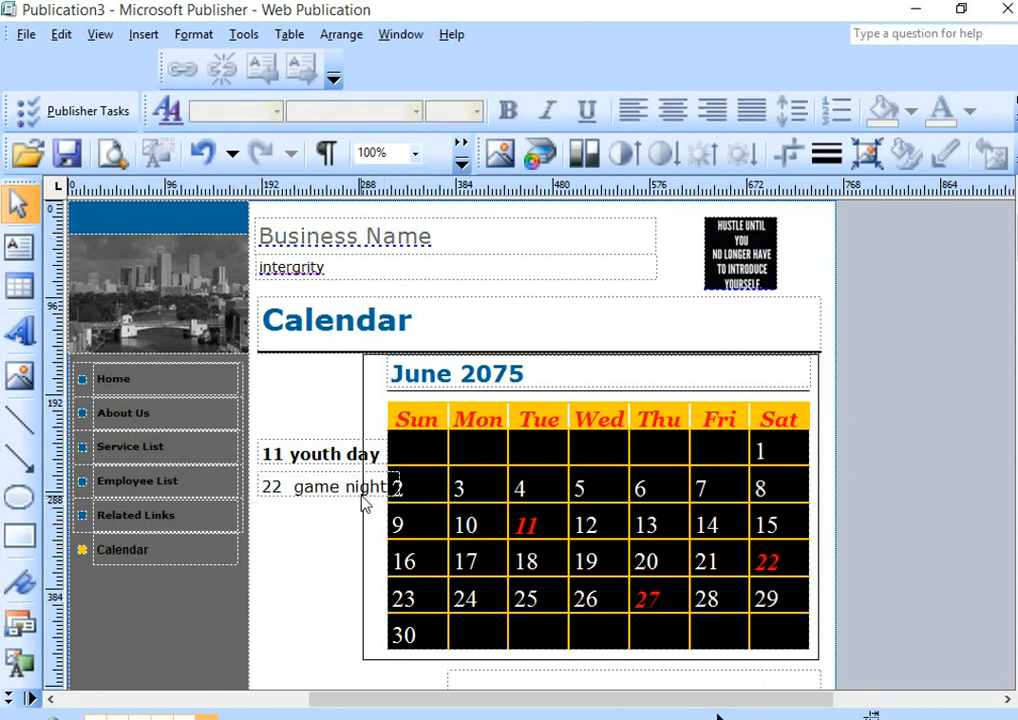
drag(266, 488, 395, 487)
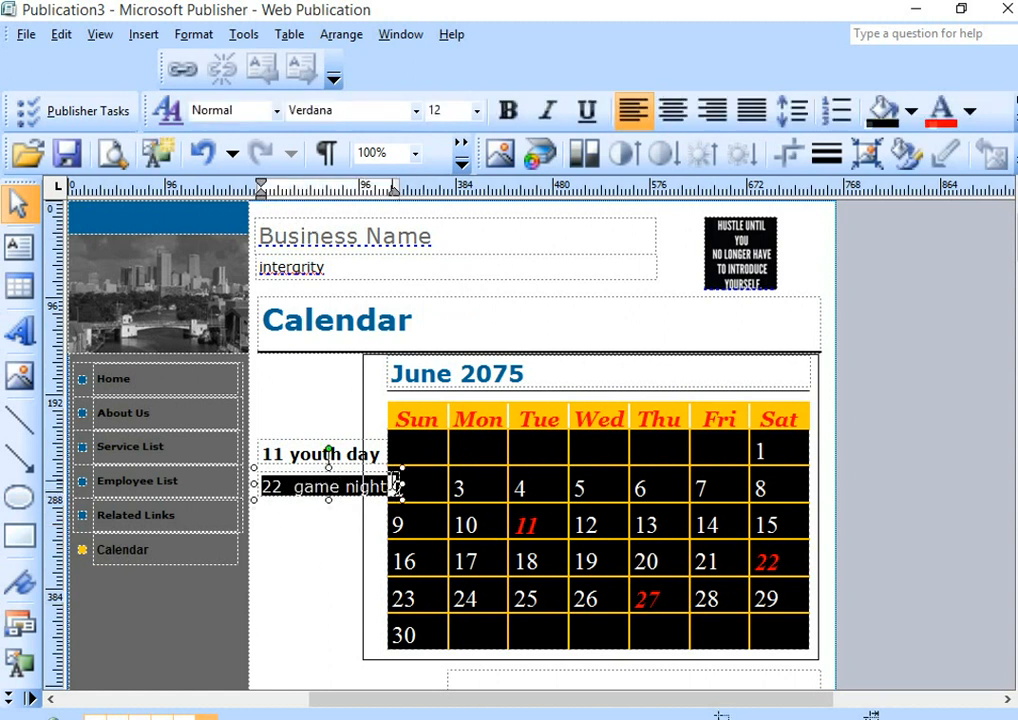
click(506, 115)
drag(254, 484, 245, 484)
click(325, 538)
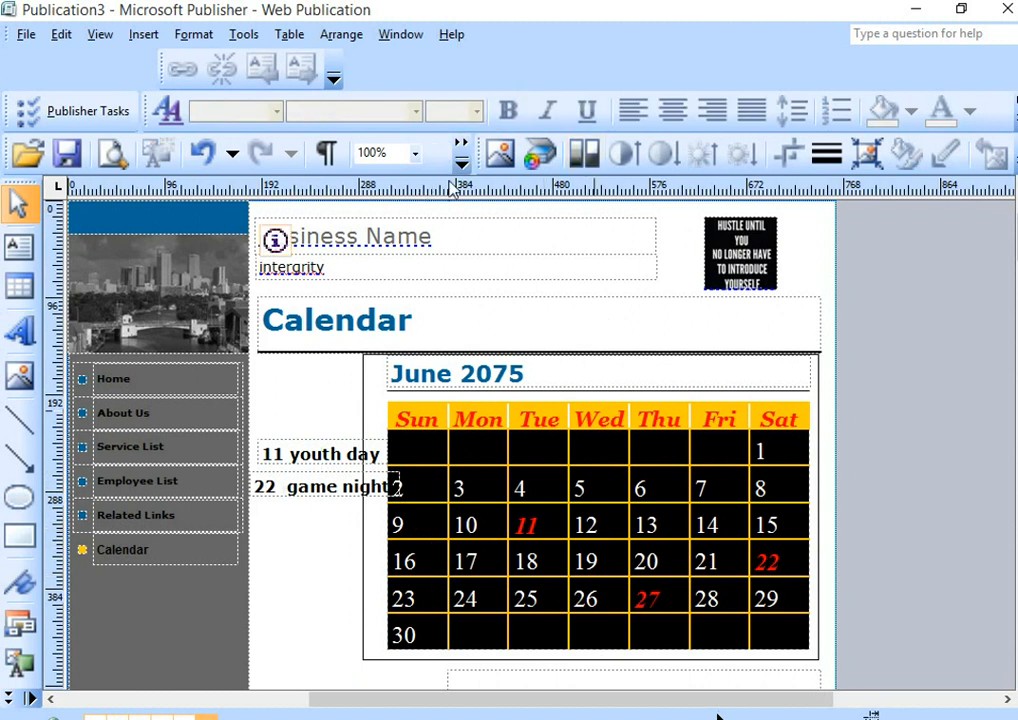
Step: Insert a text box below the "22 game night" label containing "27 heros day"
click(143, 34)
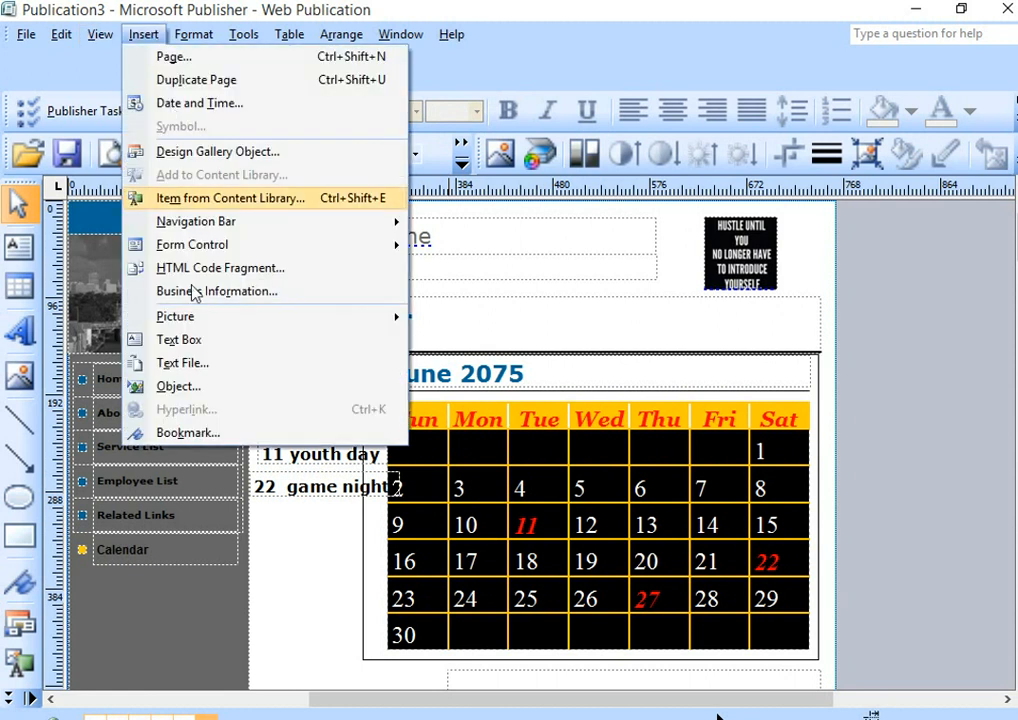
click(189, 341)
drag(250, 508, 380, 536)
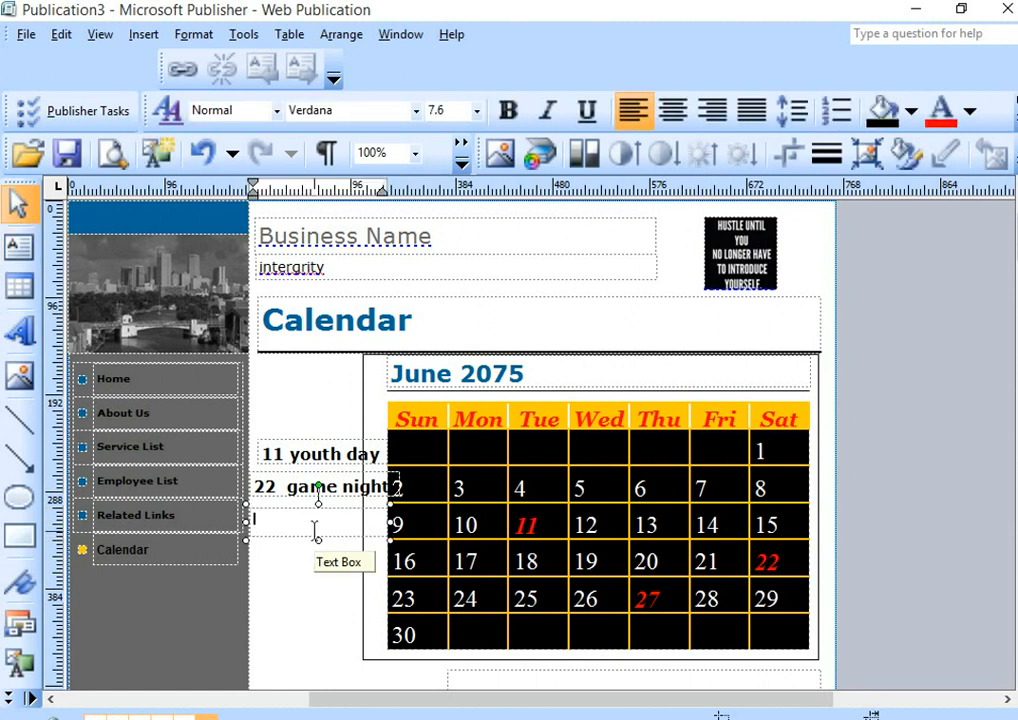
text(27 heros day)
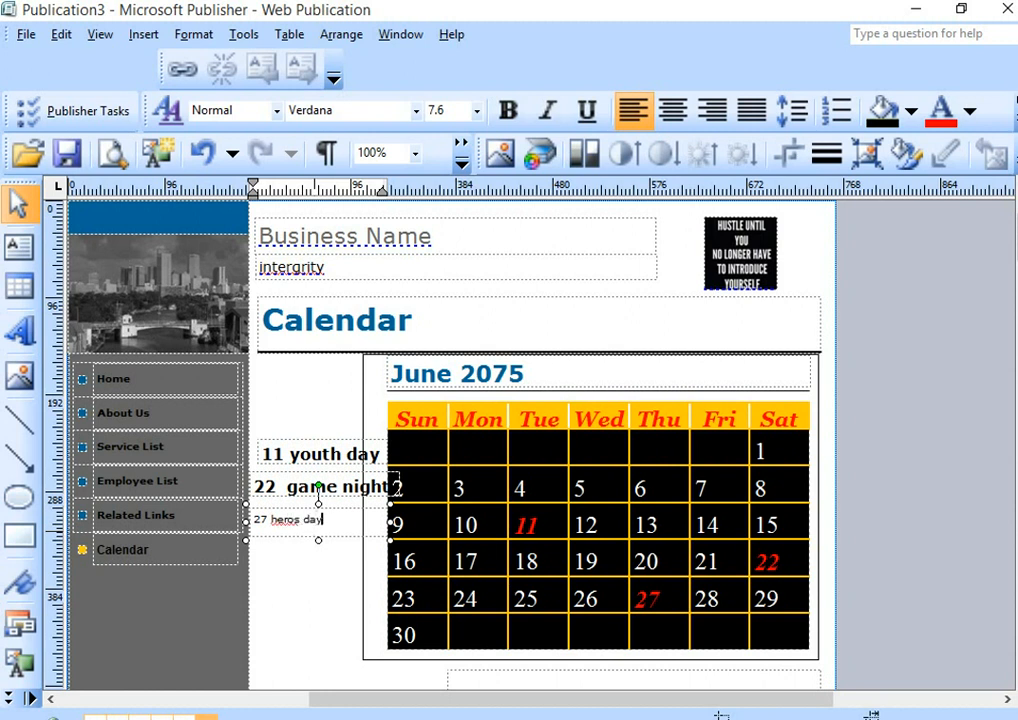
Step: Format the "27 heros day" label as 12 pt bold
drag(334, 524, 254, 521)
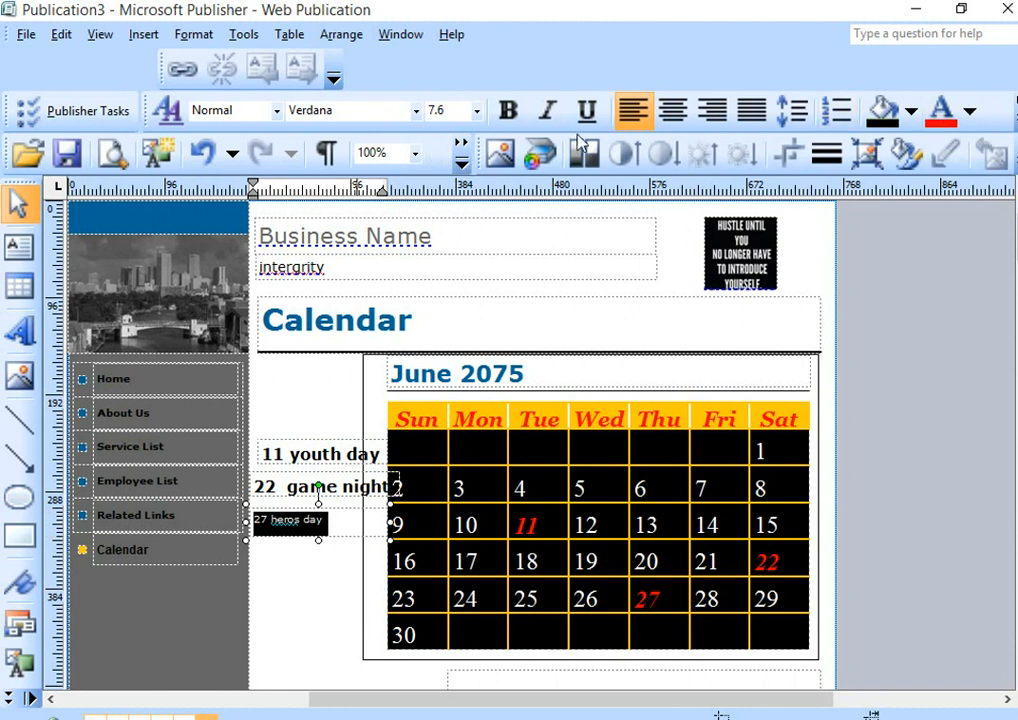
click(477, 112)
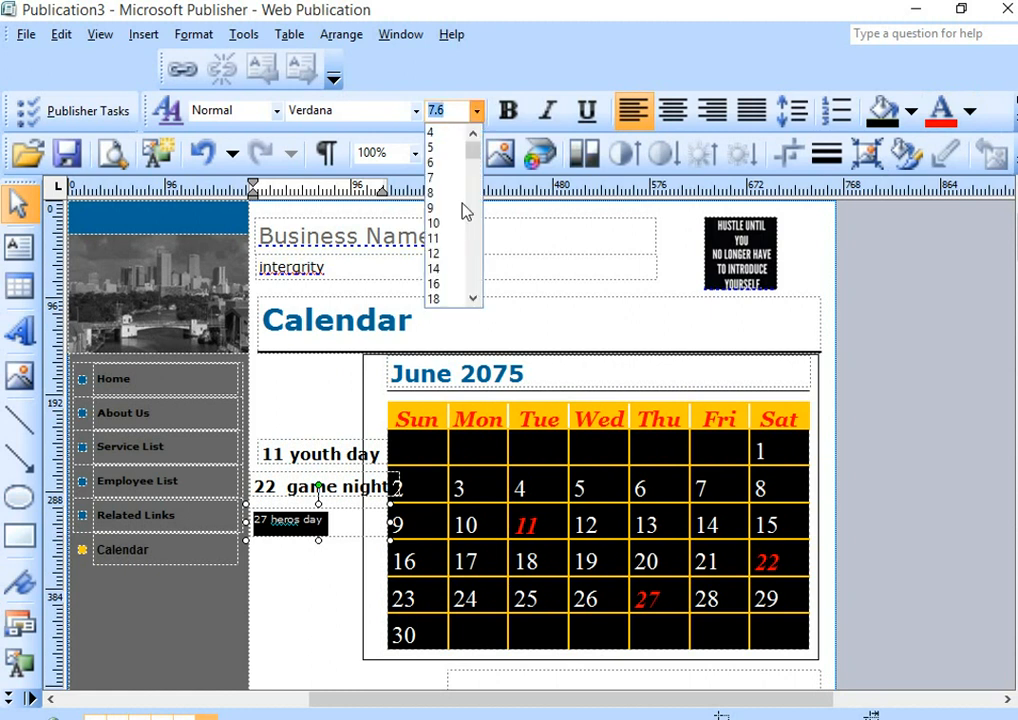
click(443, 245)
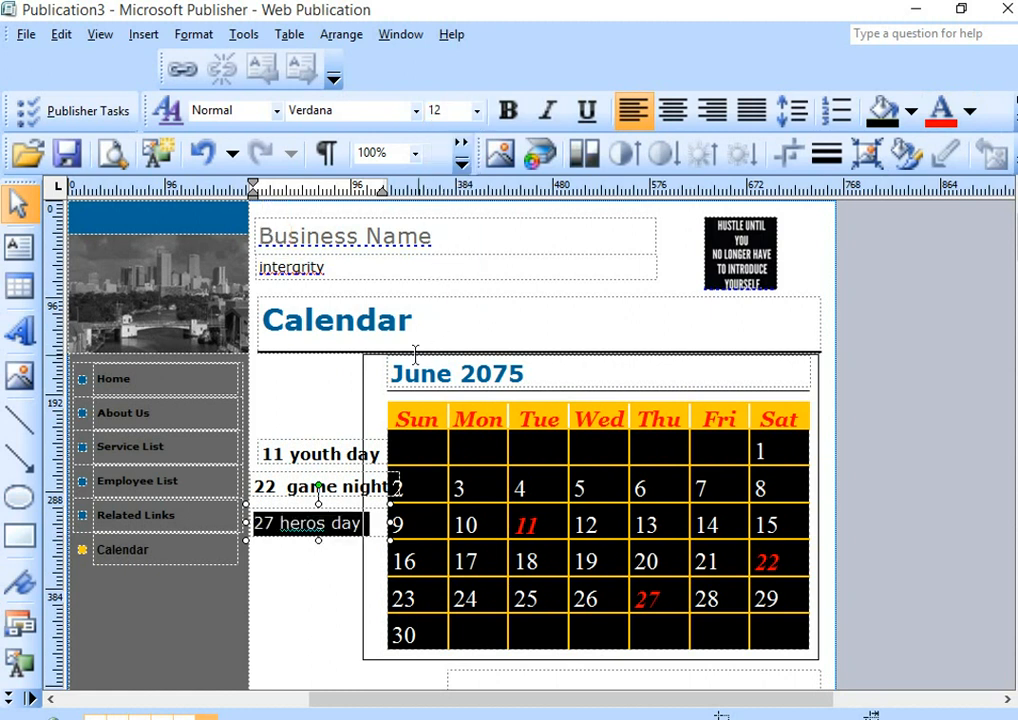
click(510, 112)
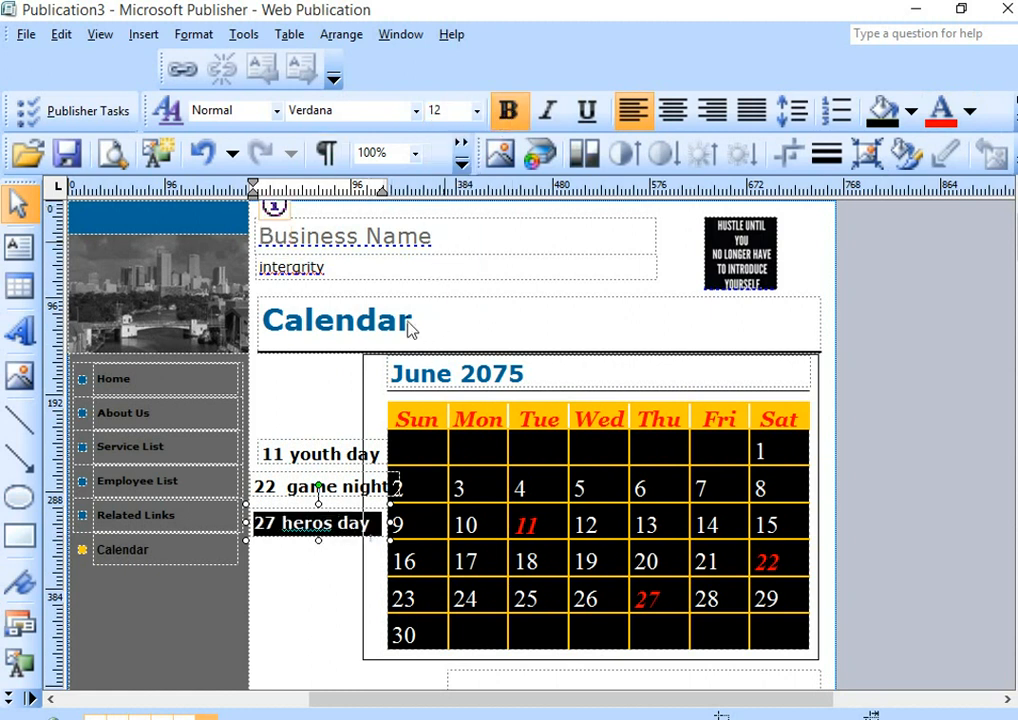
drag(273, 518, 278, 524)
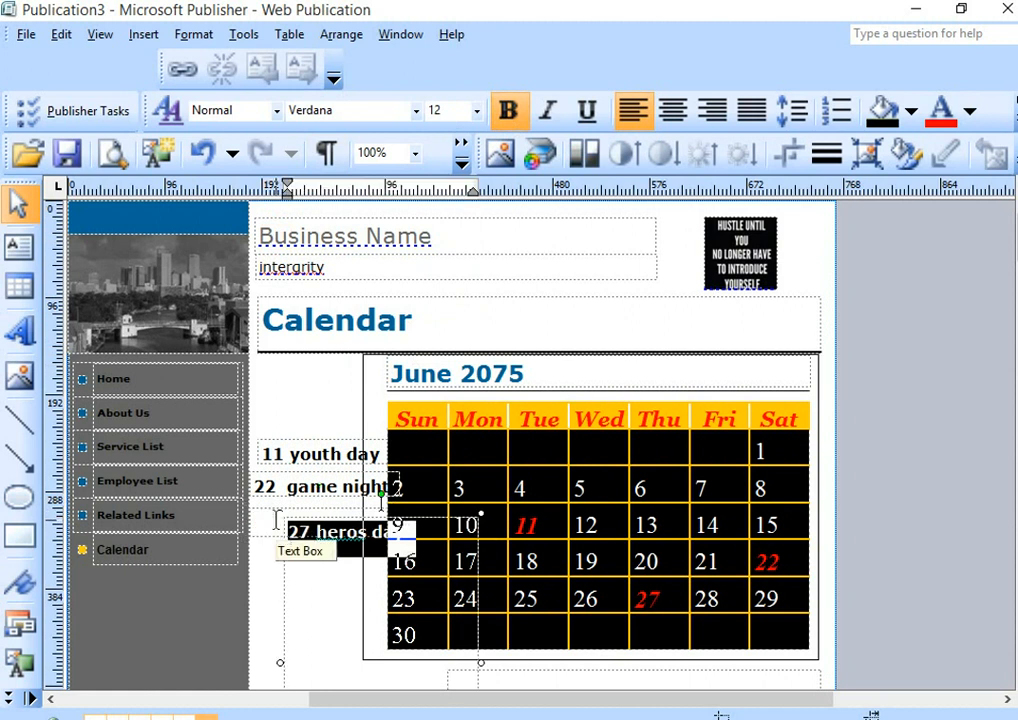
click(277, 520)
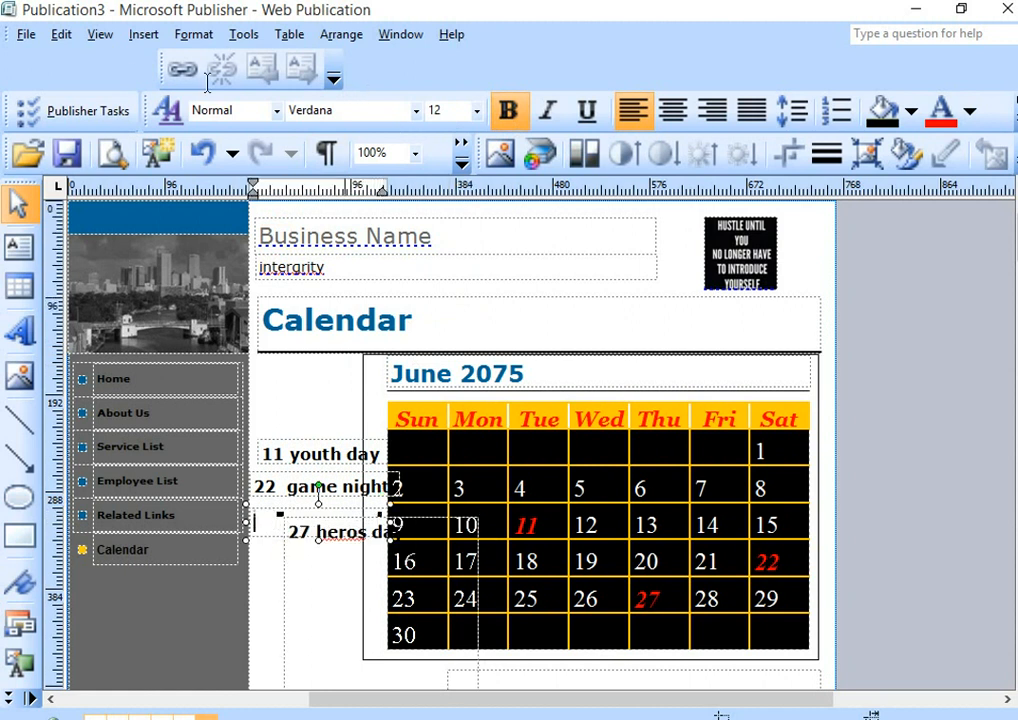
click(203, 152)
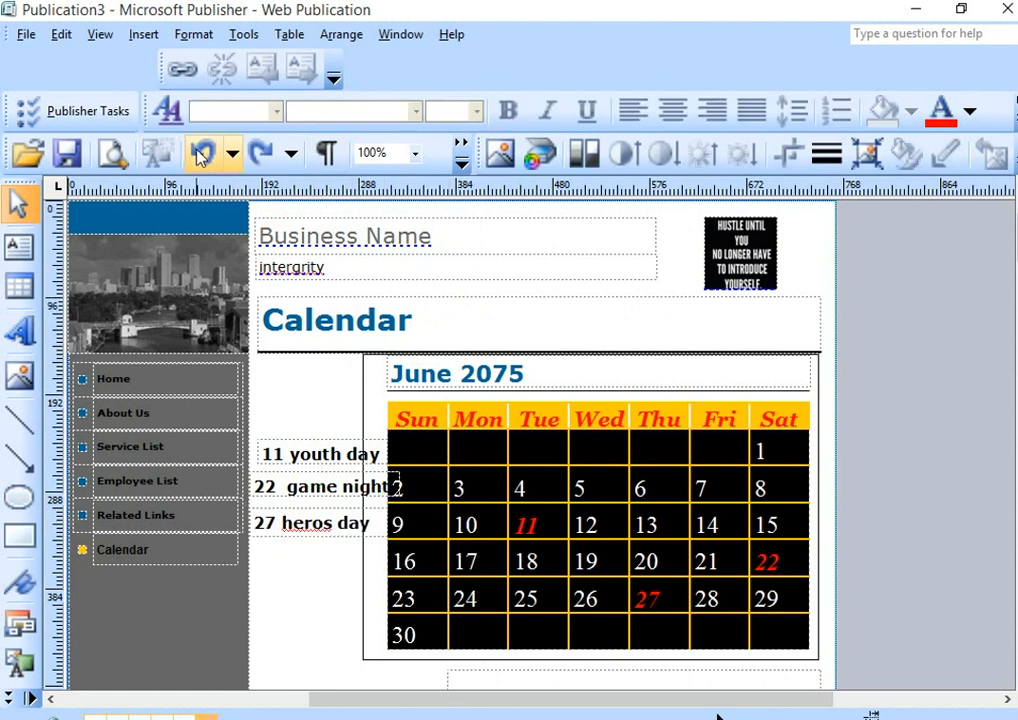
Step: Color the numbers 27 and 22 red in the "27 heros day" and "22 game night" labels
drag(263, 522, 276, 522)
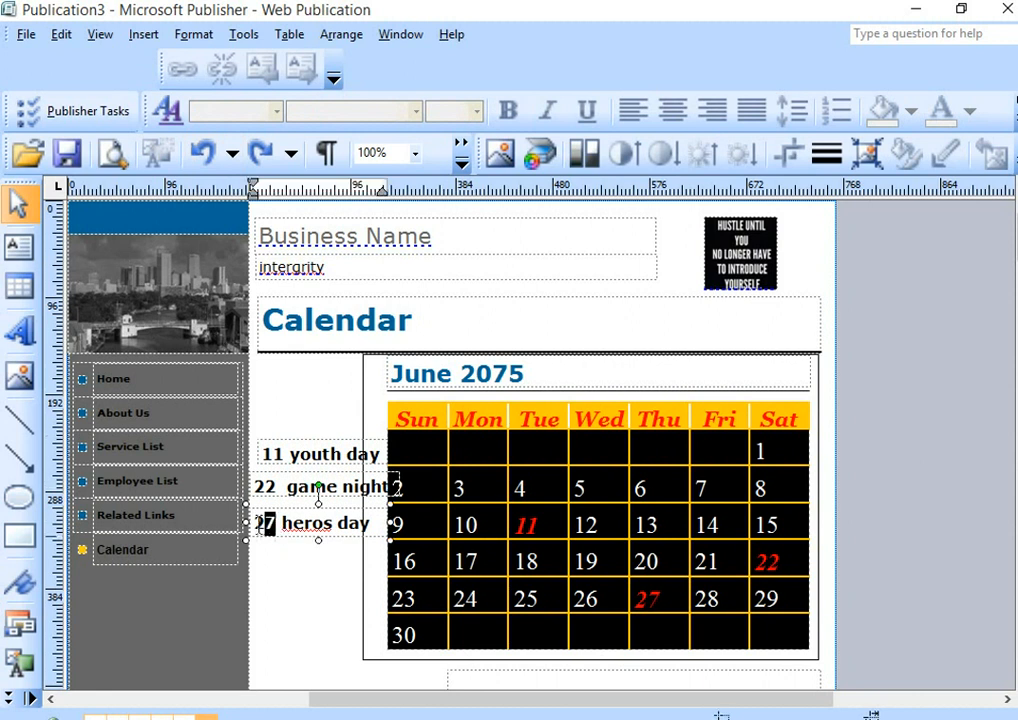
click(941, 110)
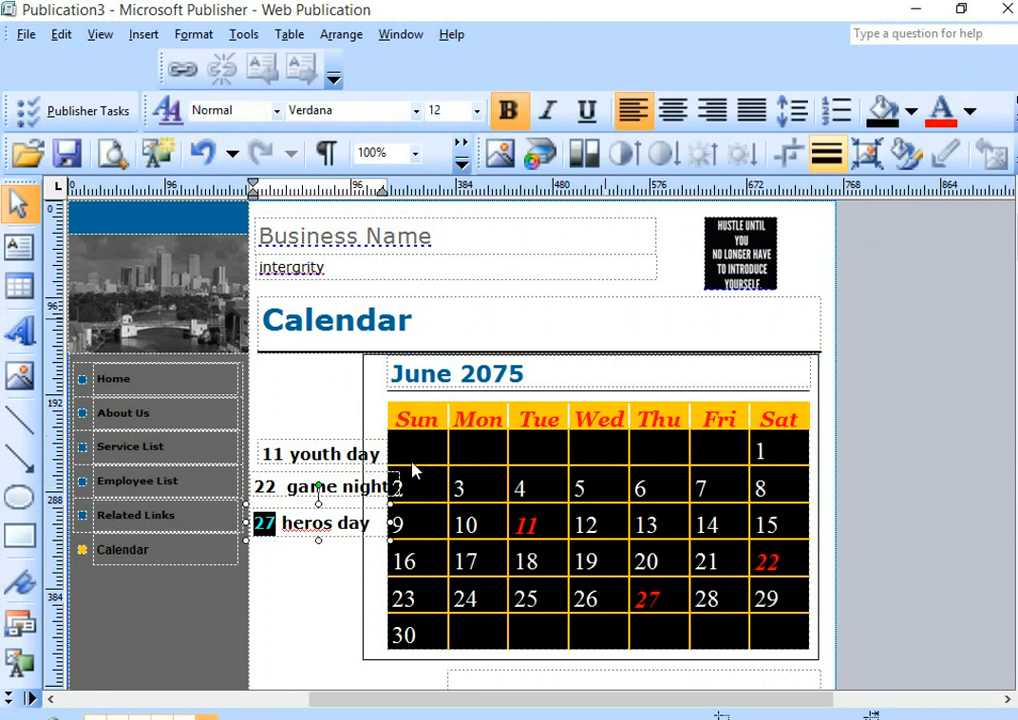
click(278, 487)
drag(278, 487, 256, 497)
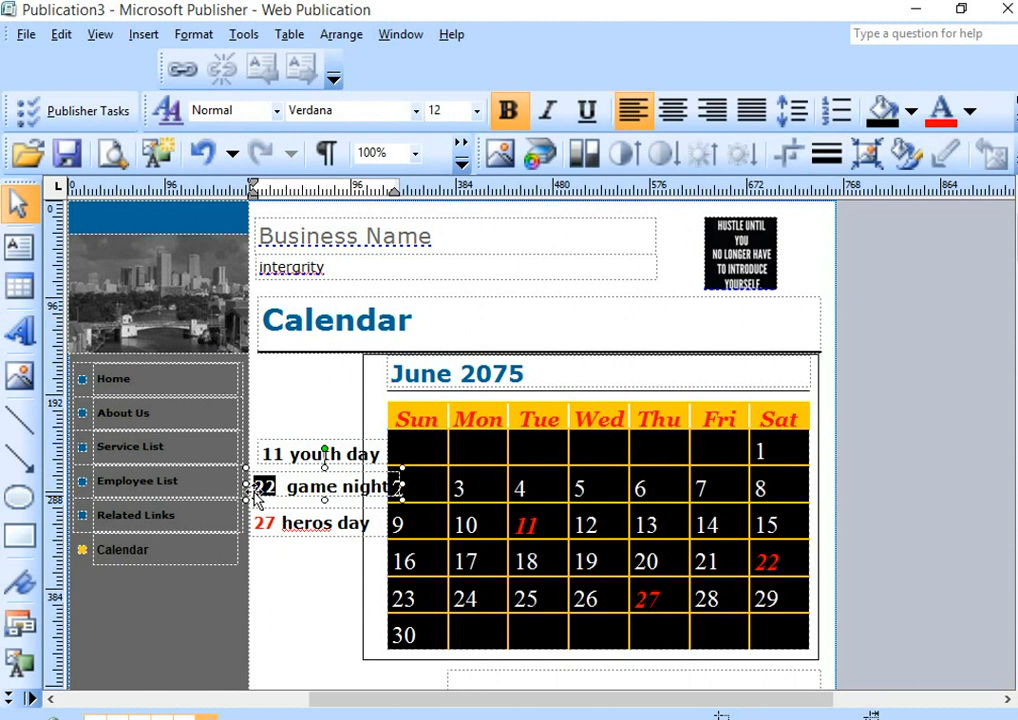
click(941, 110)
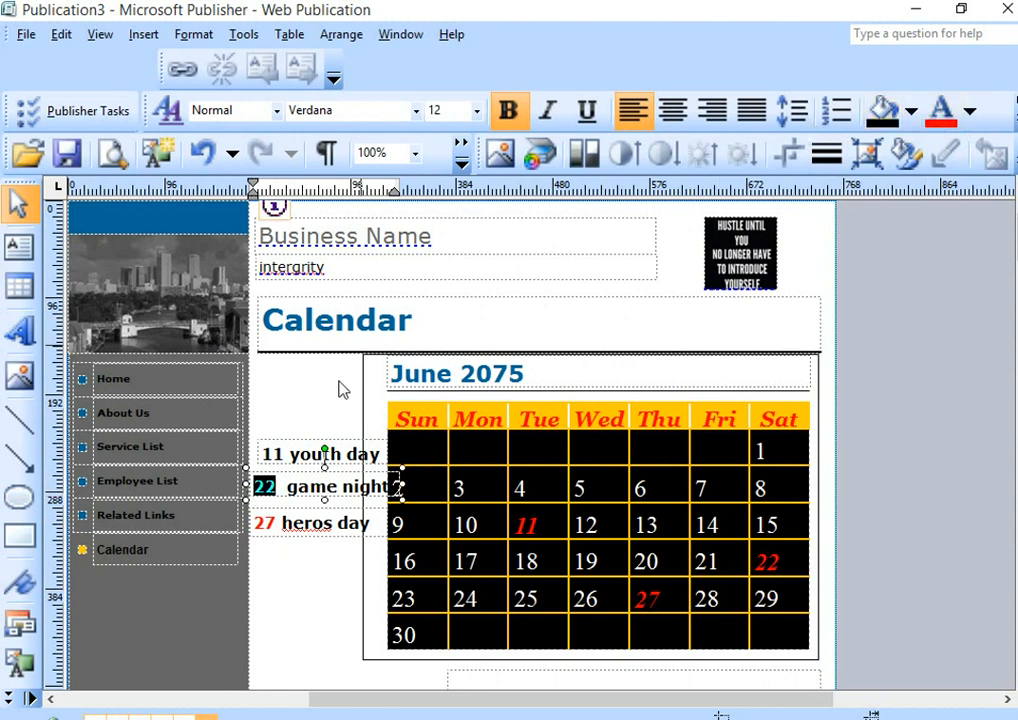
Step: Color the number 11 red in the "11 youth day" label and extend its text box slightly leftward toward the labels below
click(284, 454)
drag(284, 454, 263, 456)
click(941, 110)
click(307, 601)
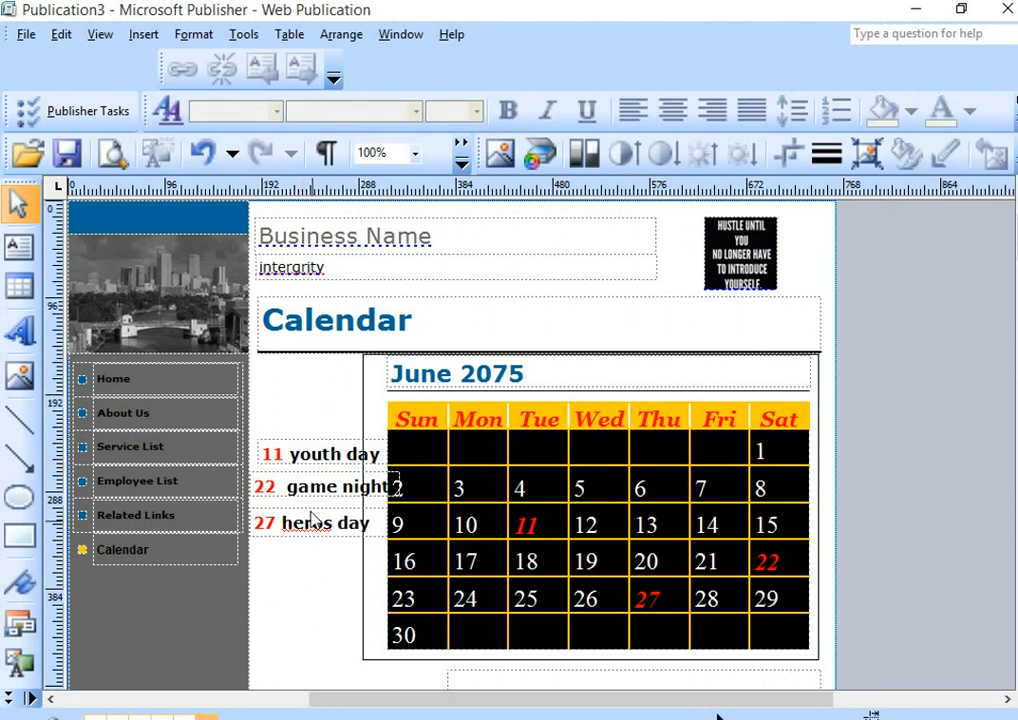
click(282, 460)
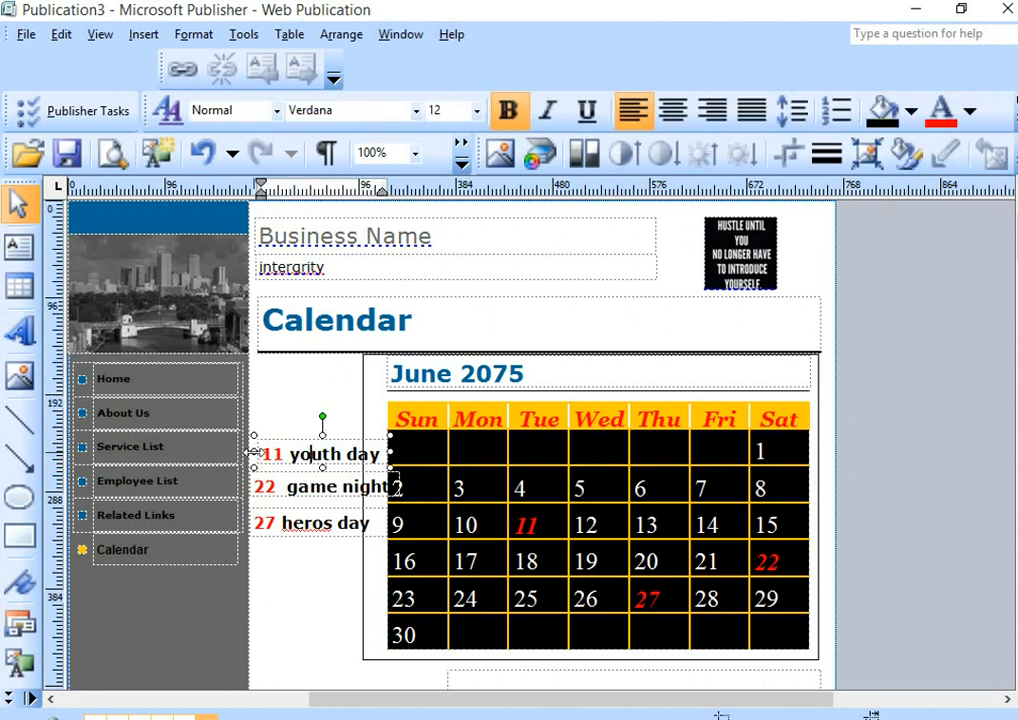
drag(255, 451, 251, 451)
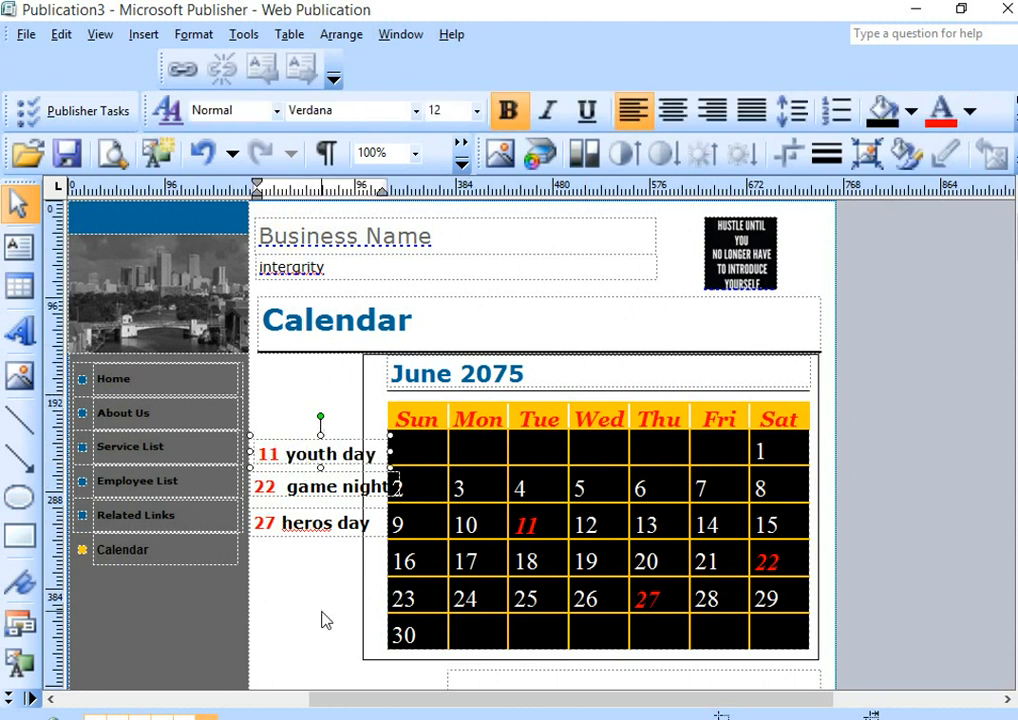
Step: Delete the empty heading text box between the calendar and the upcoming event text
click(323, 618)
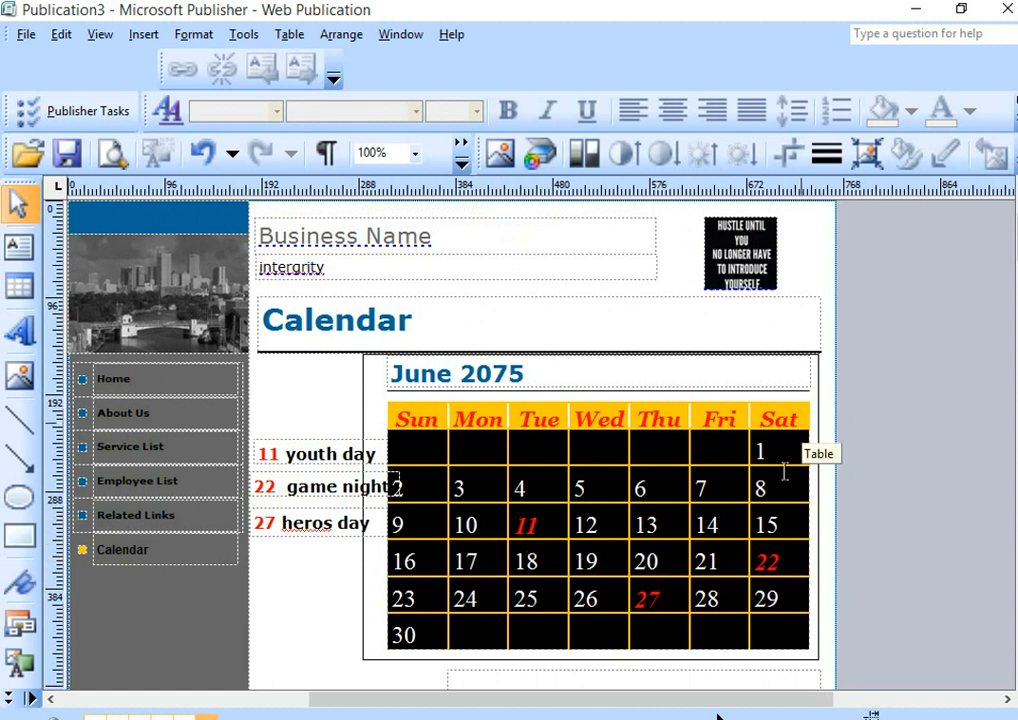
scroll(706, 634, down, 1)
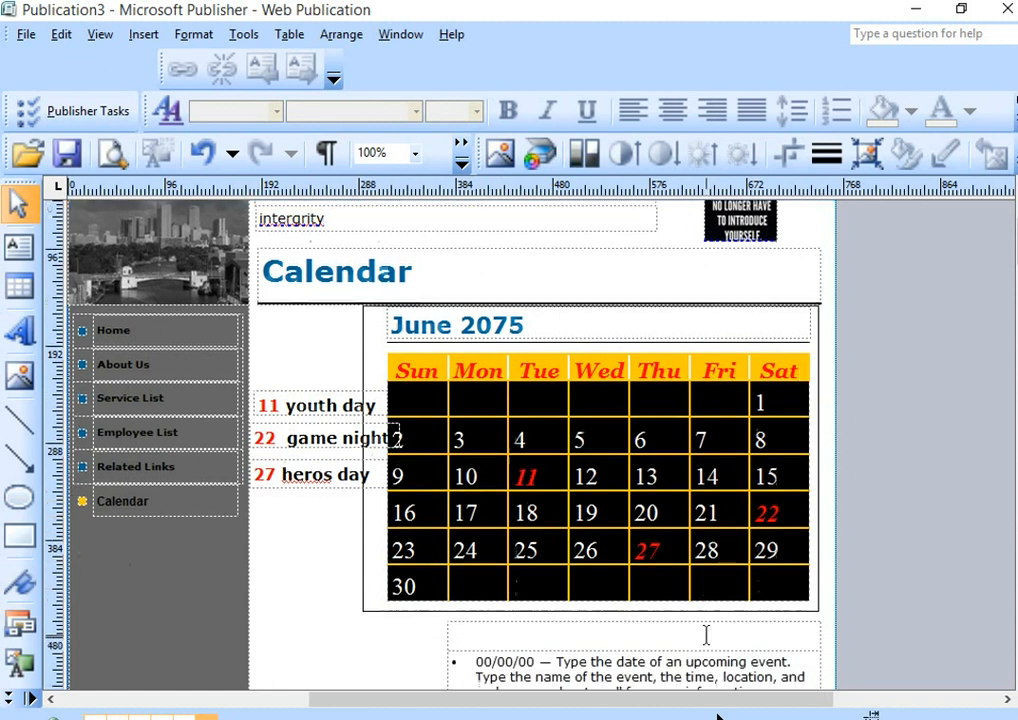
scroll(511, 638, down, 1)
click(500, 628)
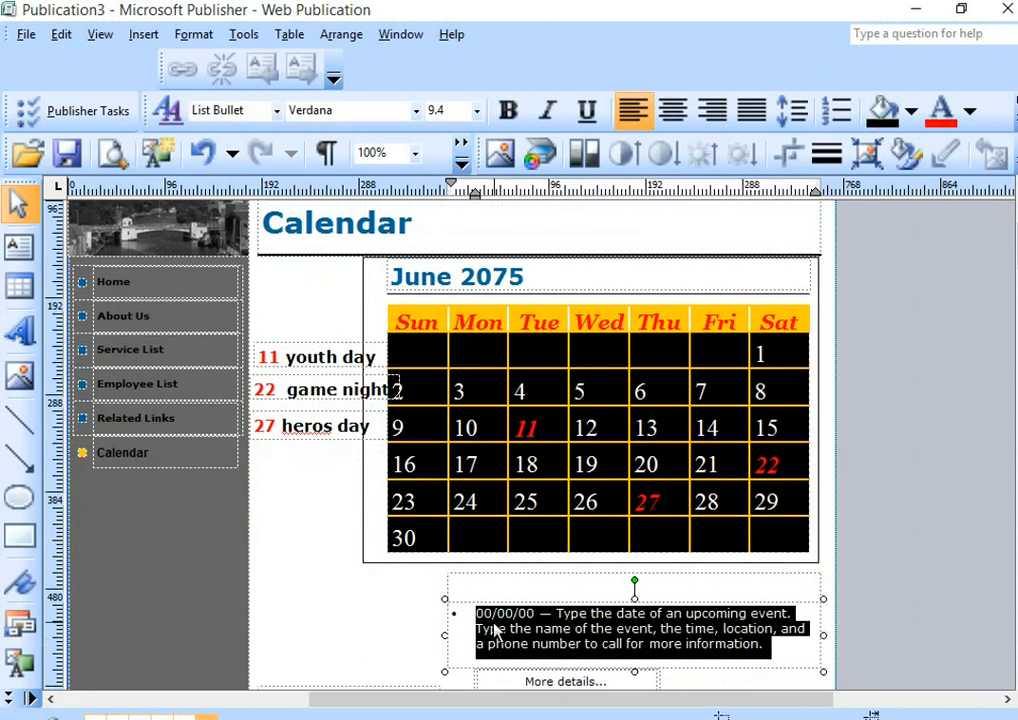
click(454, 608)
right_click(455, 604)
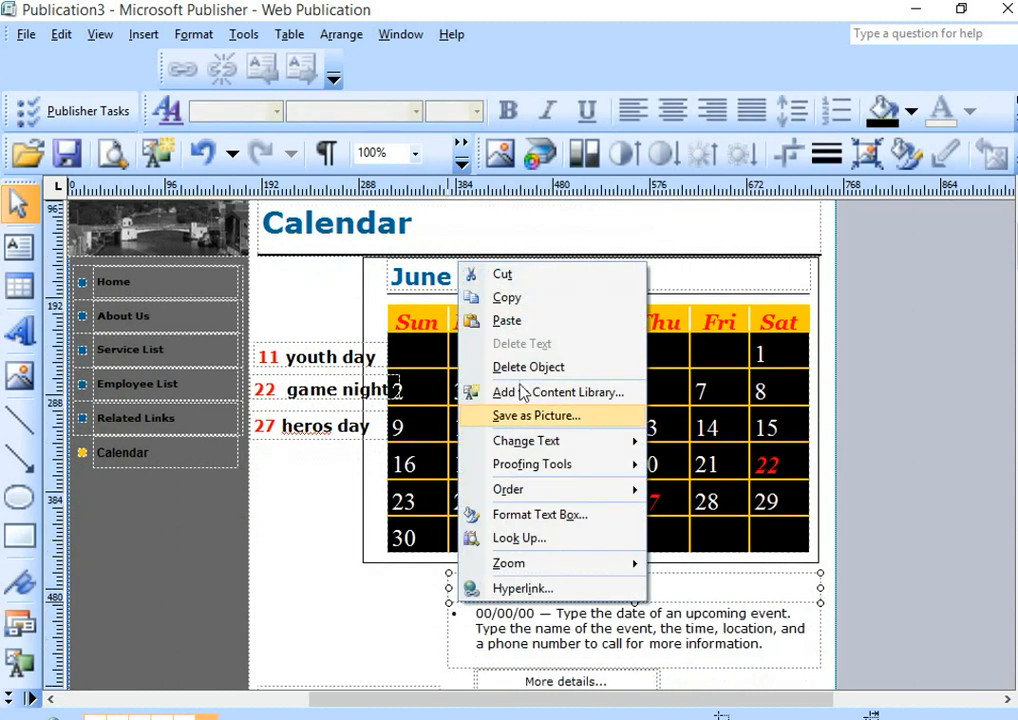
click(510, 297)
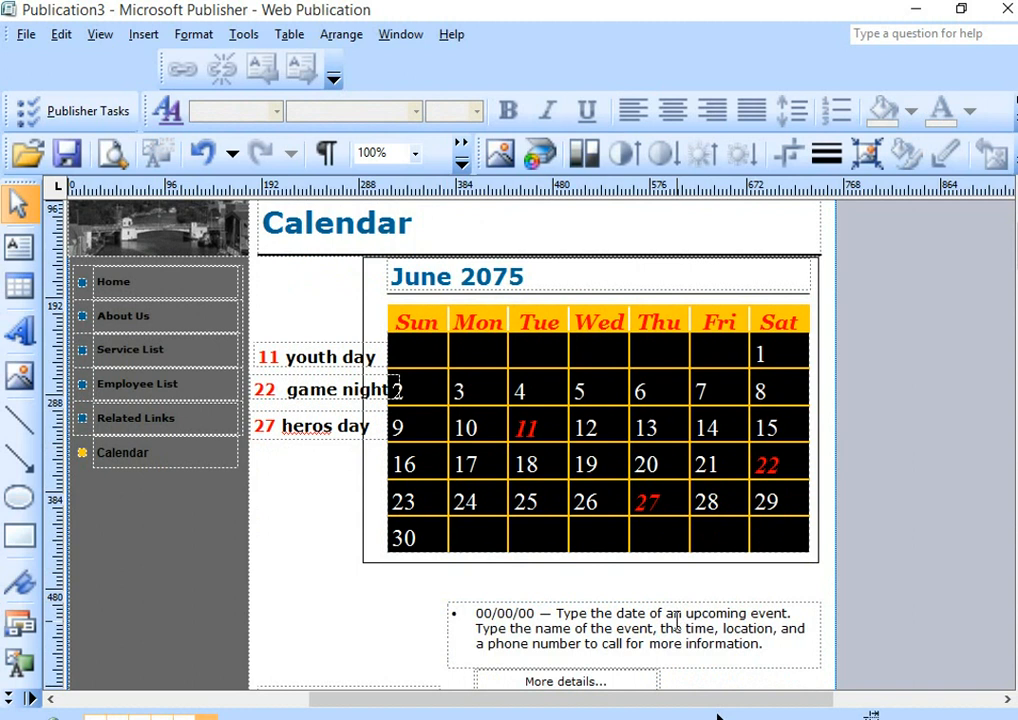
Step: Clear the placeholder event text from the bulleted text box below the calendar and widen the box leftward toward the sidebar
click(545, 612)
click(475, 604)
right_click(476, 603)
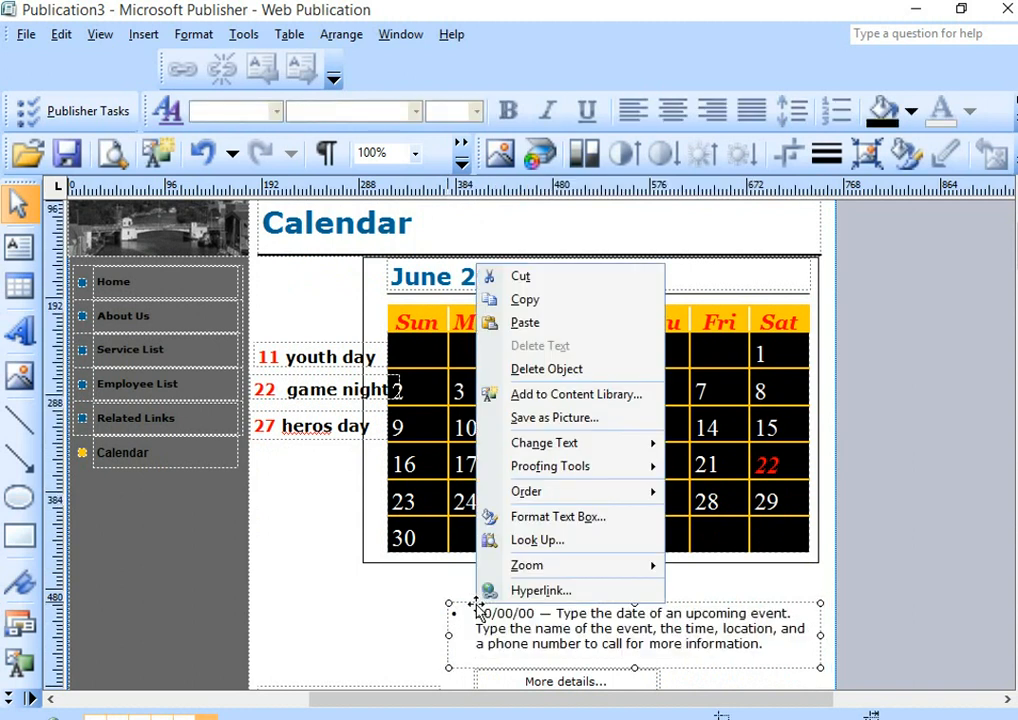
click(494, 645)
right_click(495, 645)
click(548, 311)
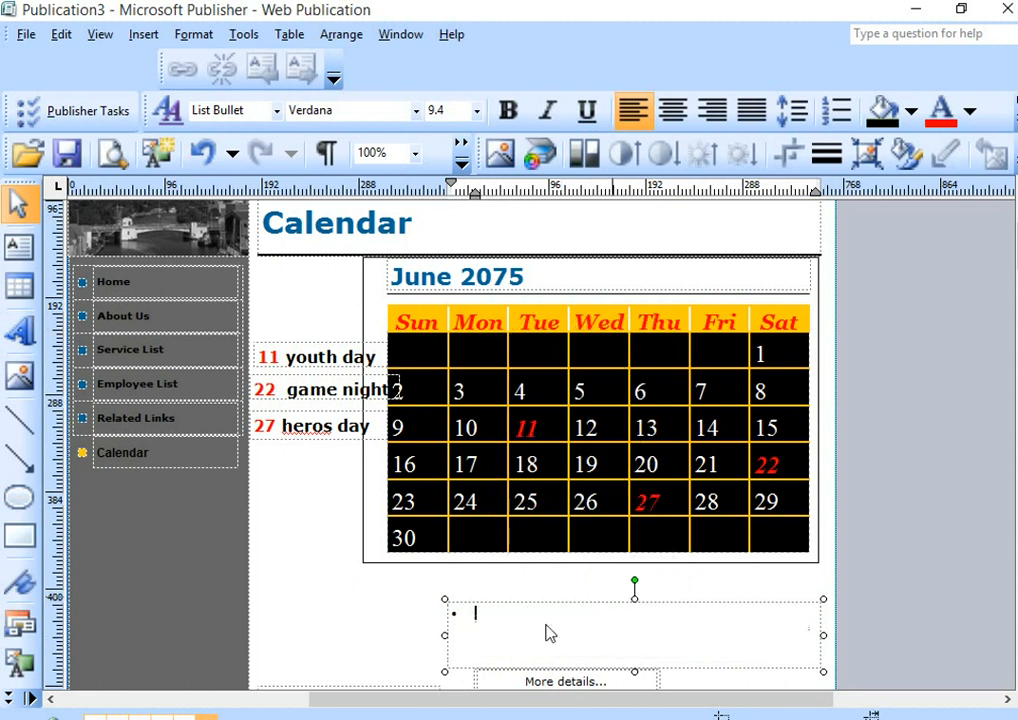
drag(505, 603, 326, 581)
drag(648, 613, 821, 612)
Step: Replace the "Business Name" placeholder at the head of the calendar page with "northbridge technologies"
scroll(596, 652, up, 5)
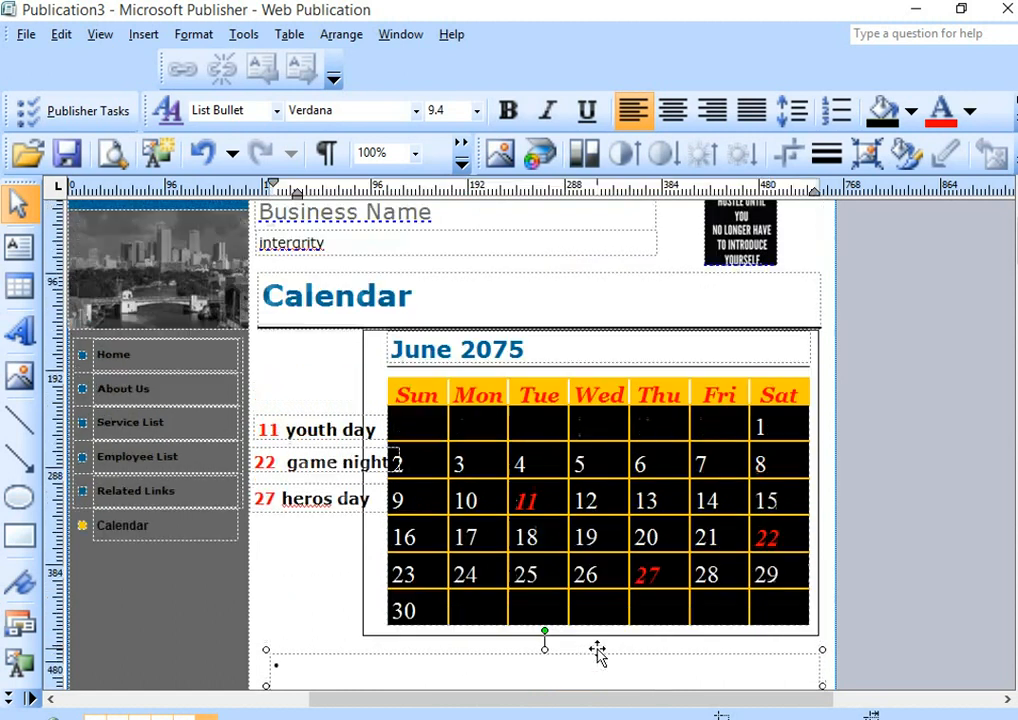
click(488, 398)
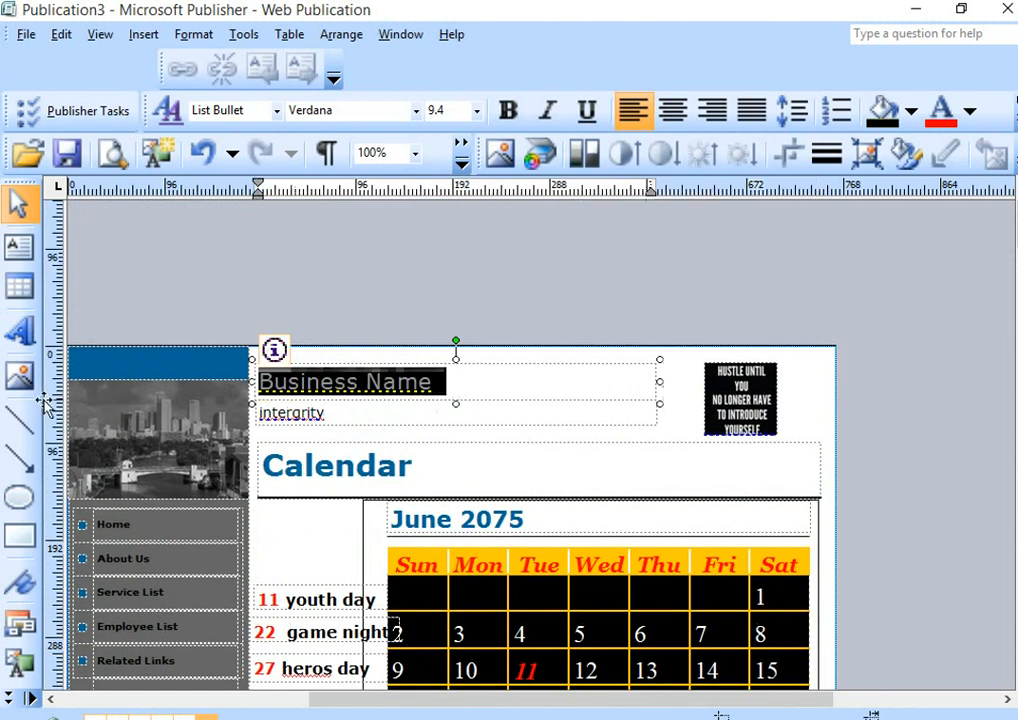
text(nor)
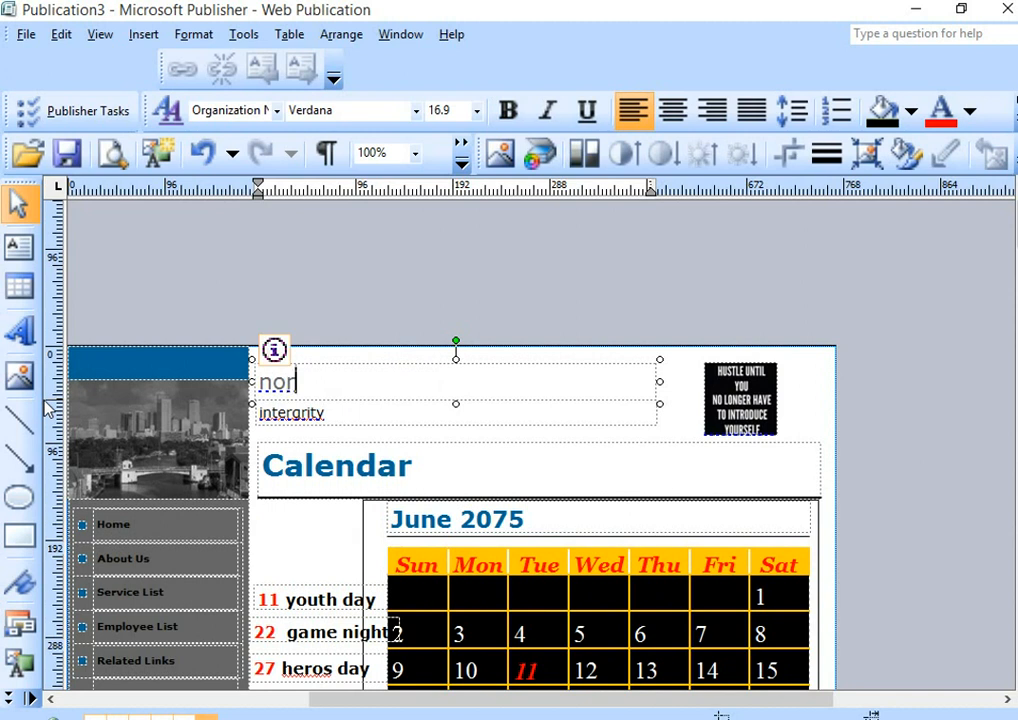
text(th)
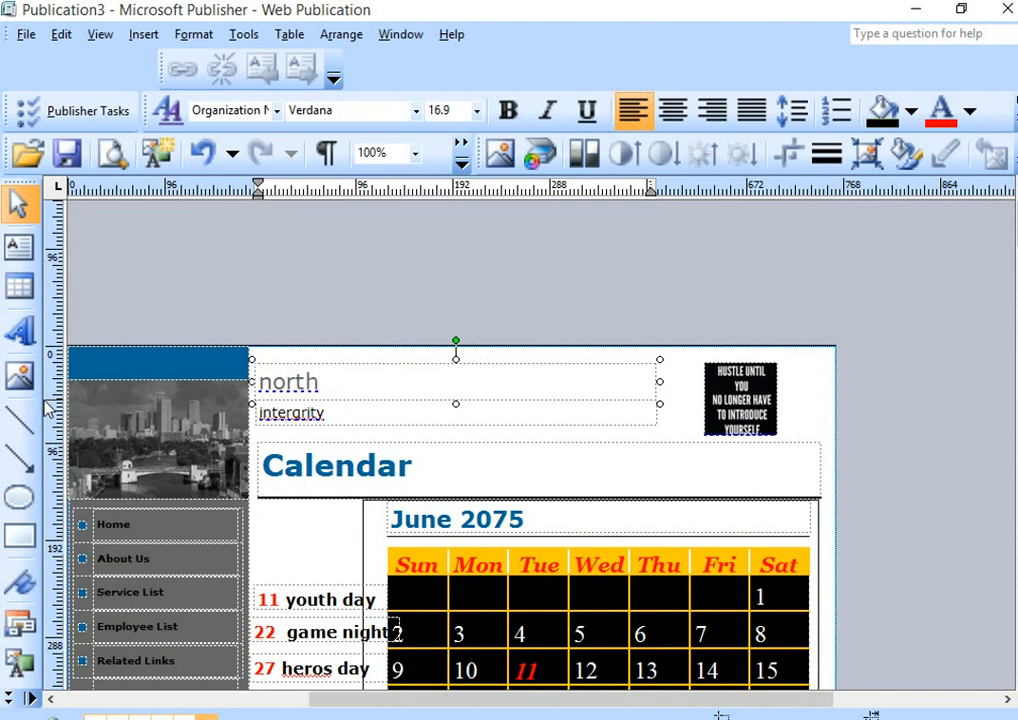
text(bridge)
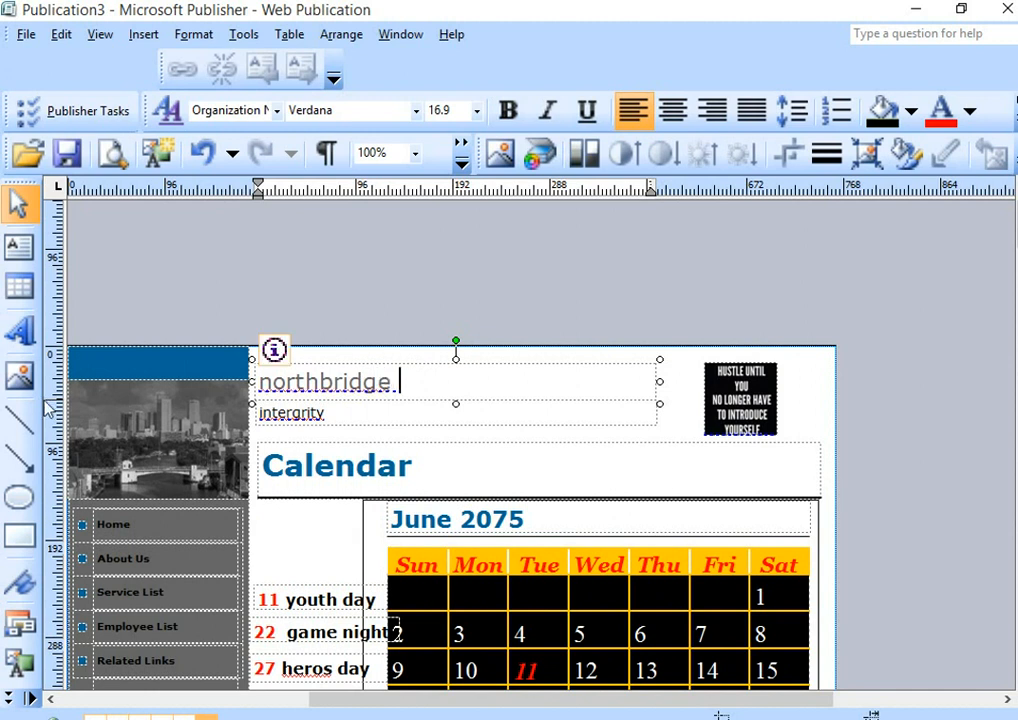
text( tech)
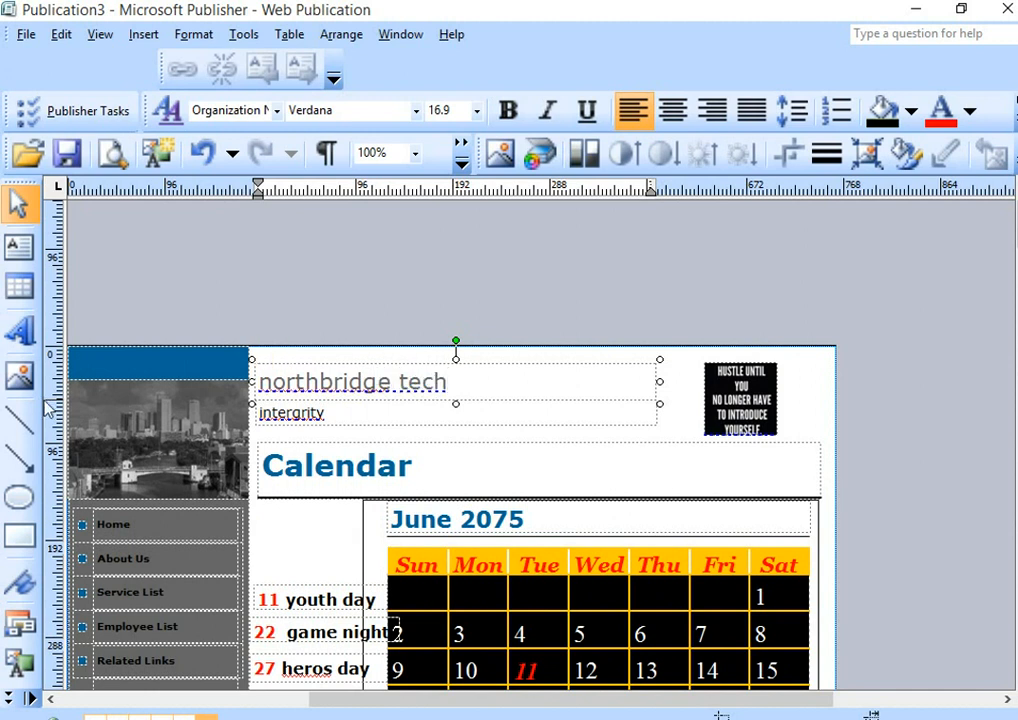
text(nolog)
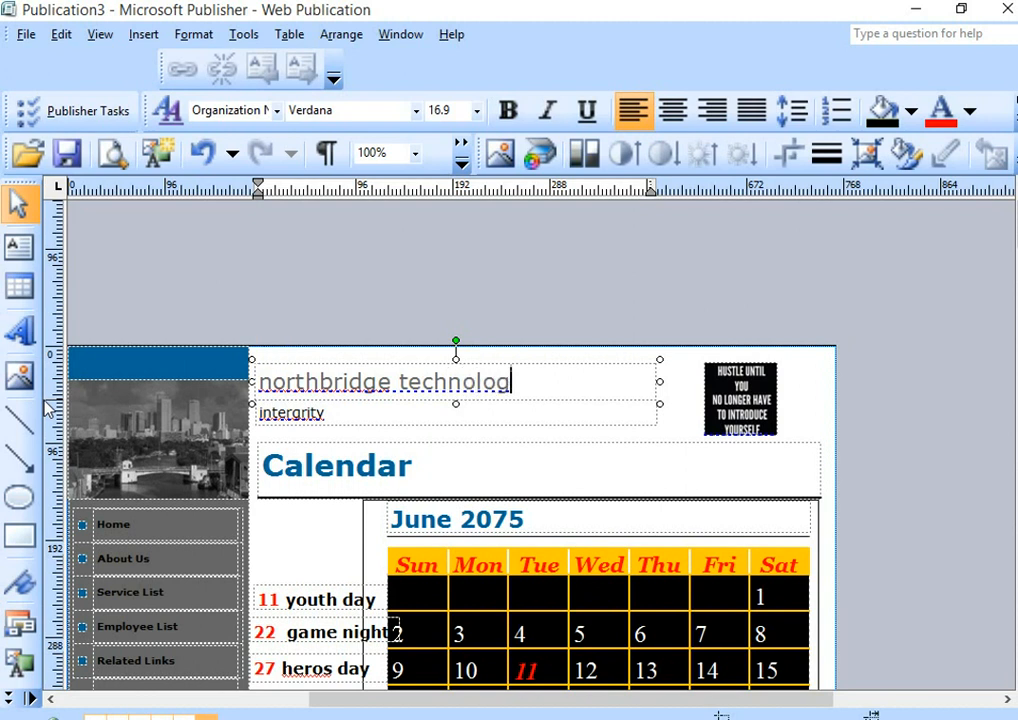
text(ies)
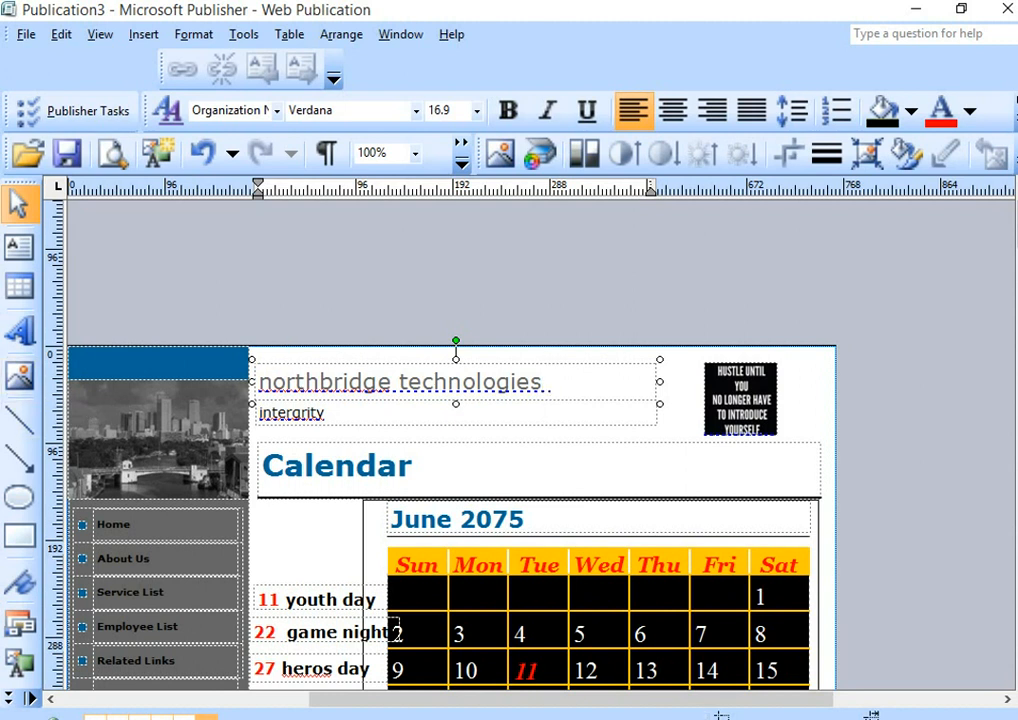
Step: Set the font size of the "northbridge technologies" business name to 16 pt
drag(552, 382, 238, 363)
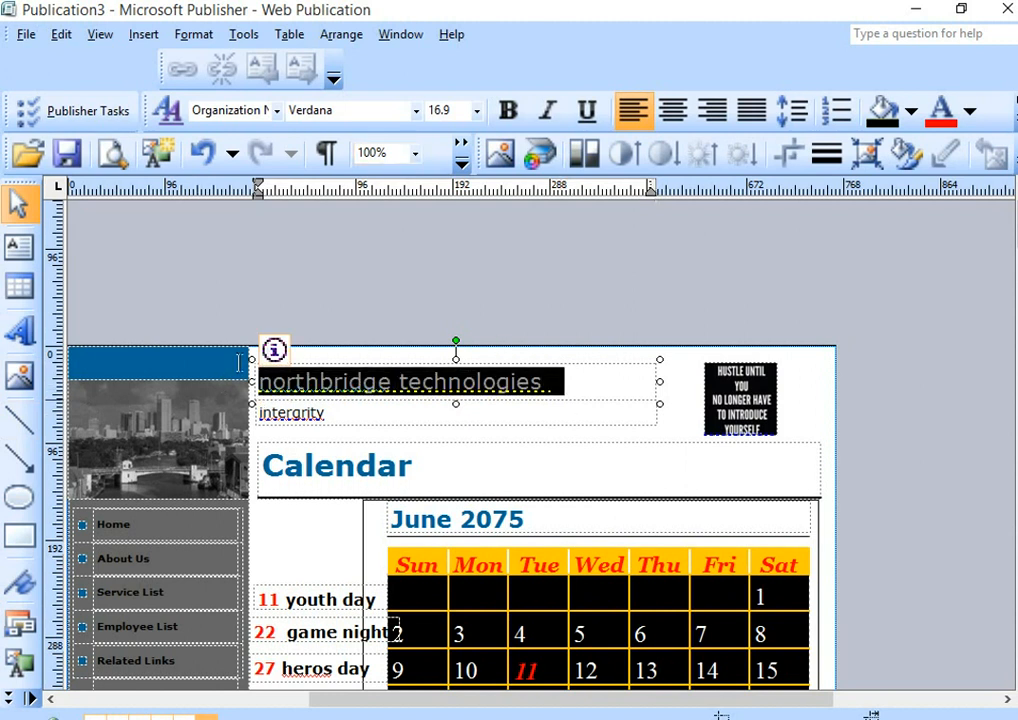
click(478, 111)
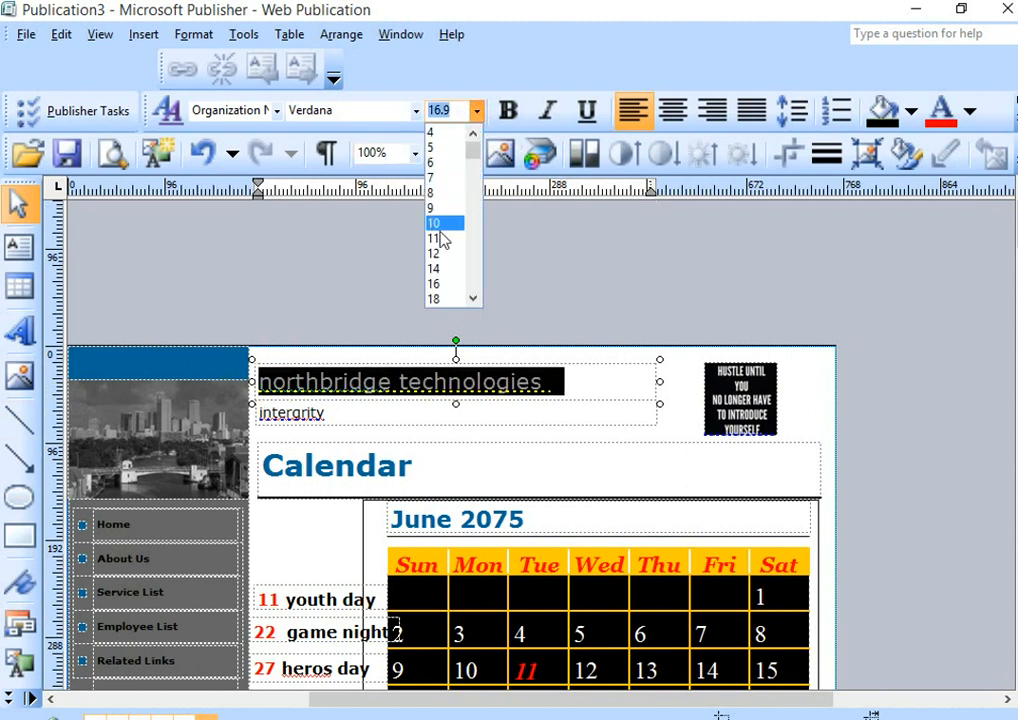
key(Escape)
text(11)
key(Return)
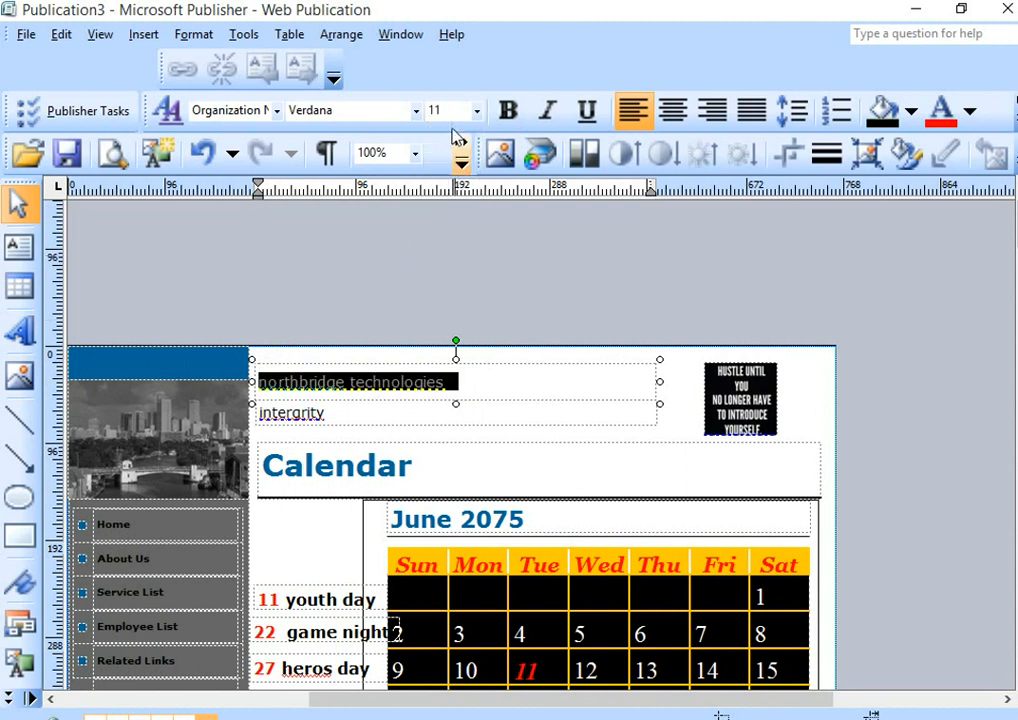
click(477, 111)
click(434, 283)
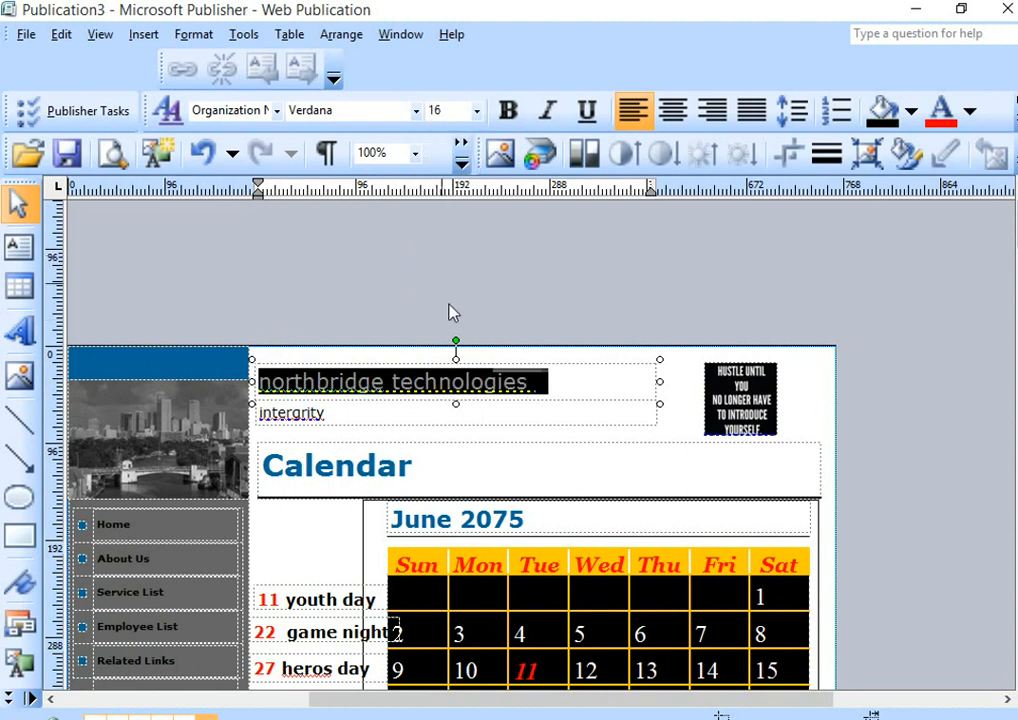
Step: Change the font of the business name to Georgia and color the text red
click(416, 112)
click(374, 219)
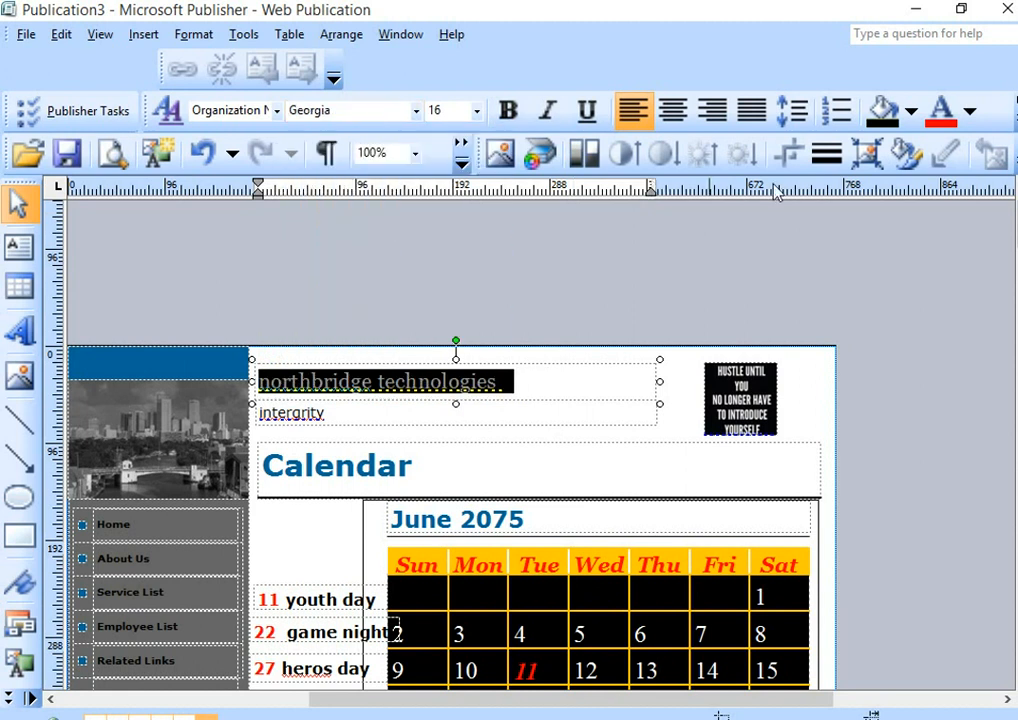
click(940, 112)
click(510, 387)
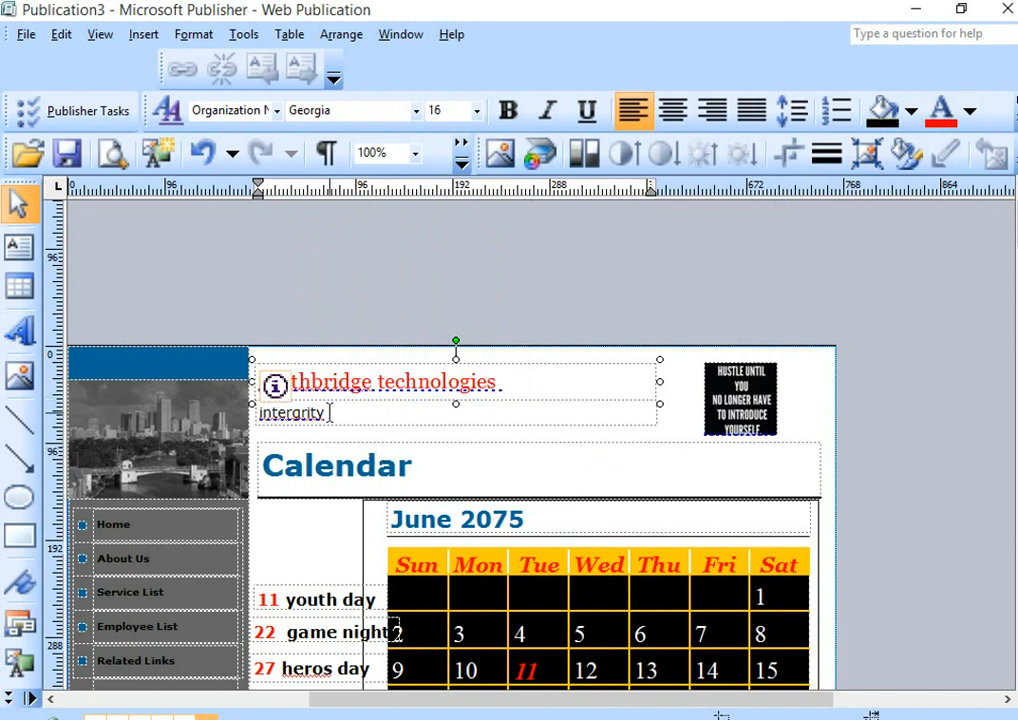
Step: Clear the tagline text beneath the business name and delete the "Hustle until you no longer have to introduce yourself" picture
drag(330, 412, 220, 419)
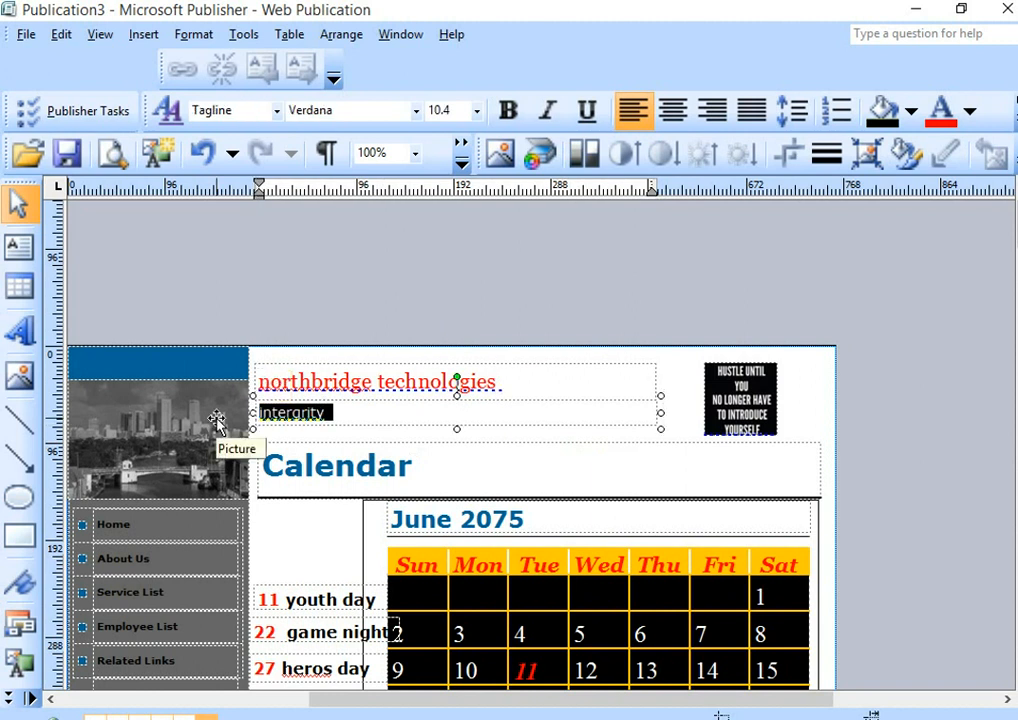
key(Delete)
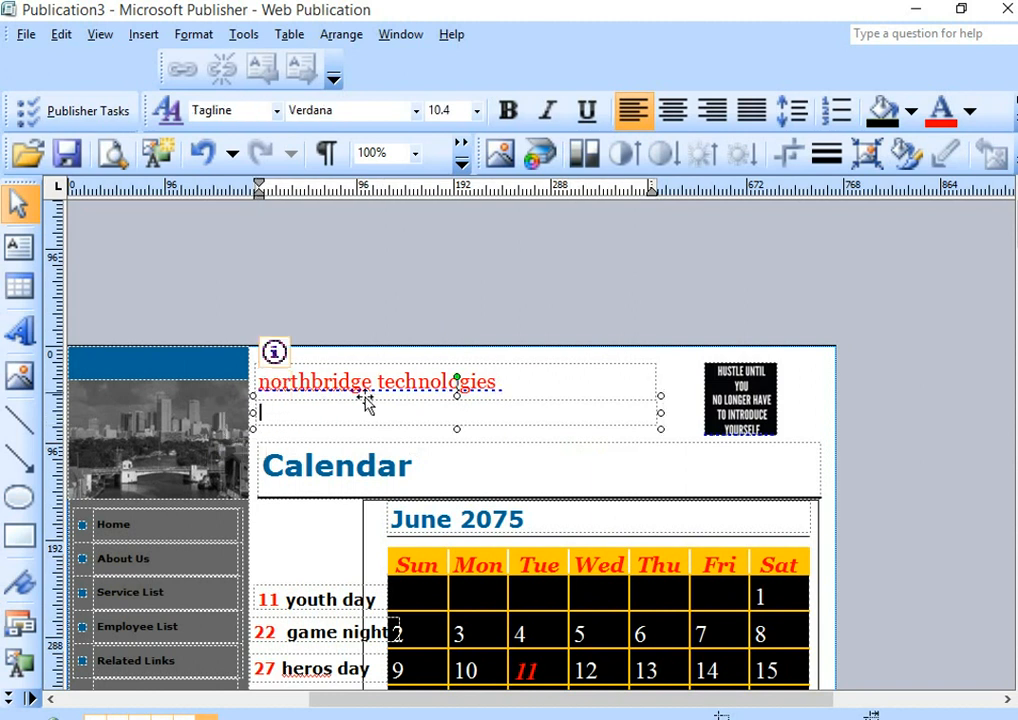
click(770, 425)
right_click(778, 425)
click(840, 438)
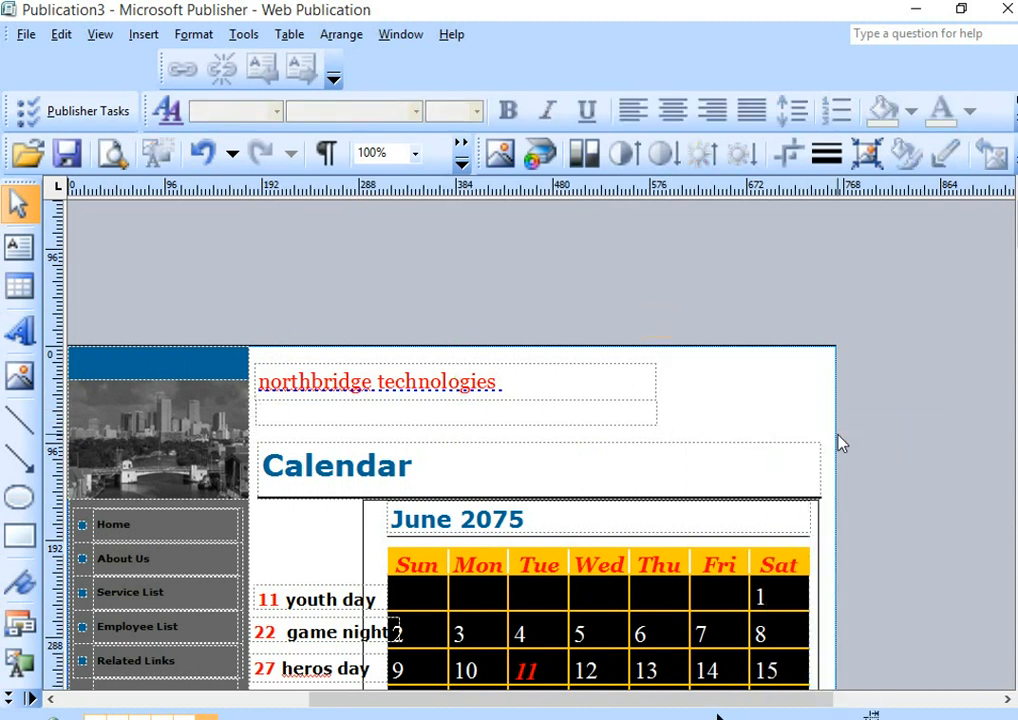
scroll(626, 562, down, 3)
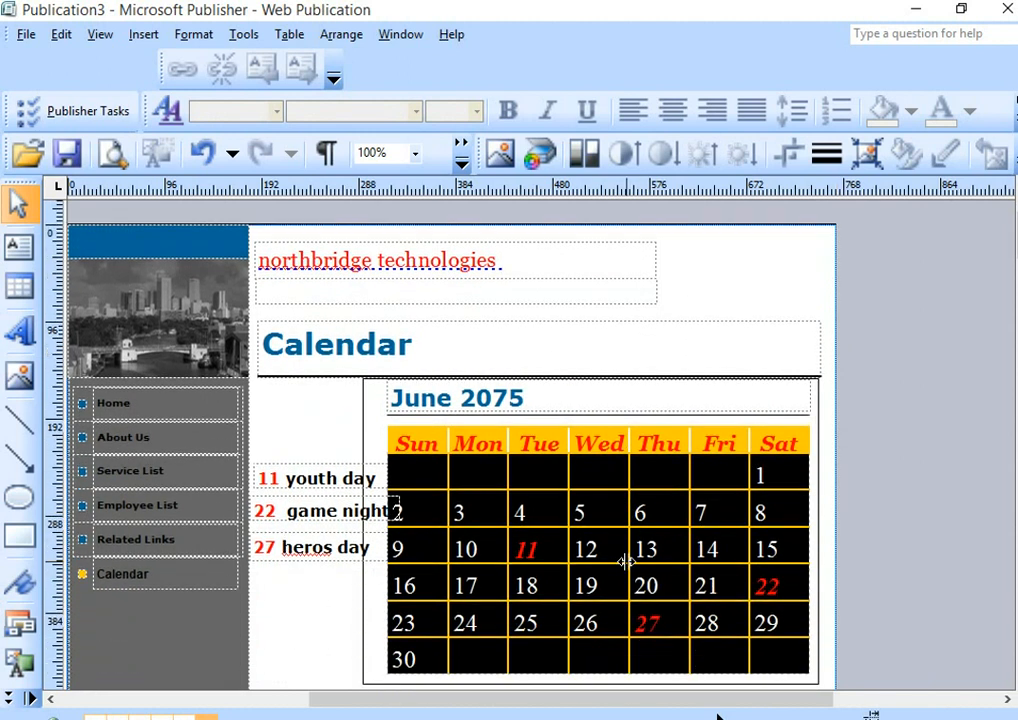
scroll(626, 562, down, 1)
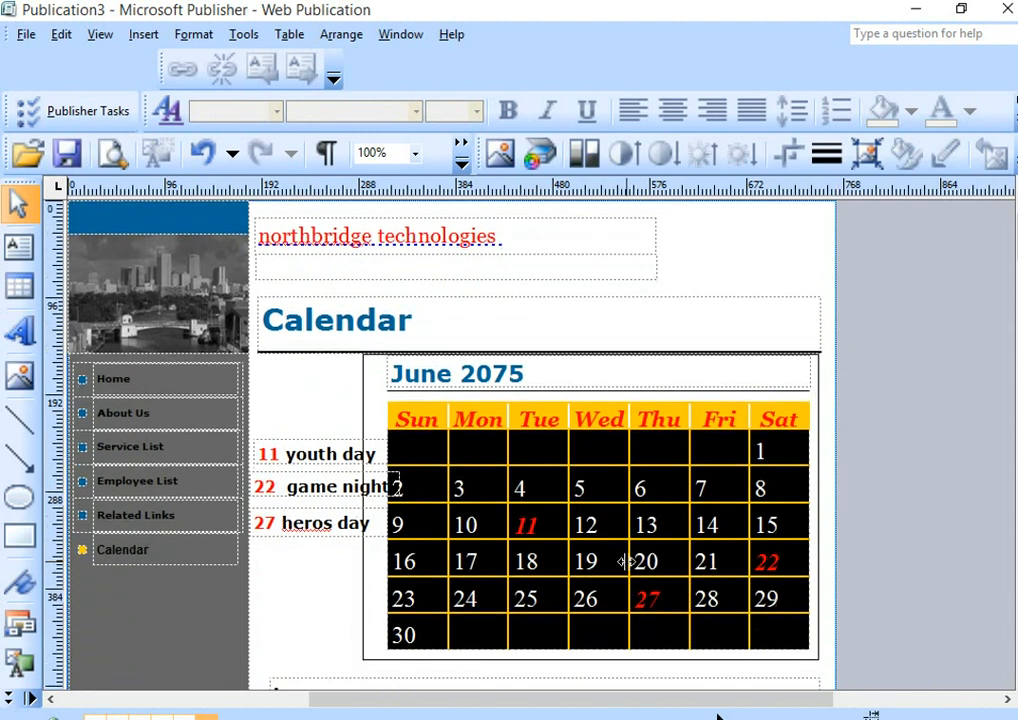